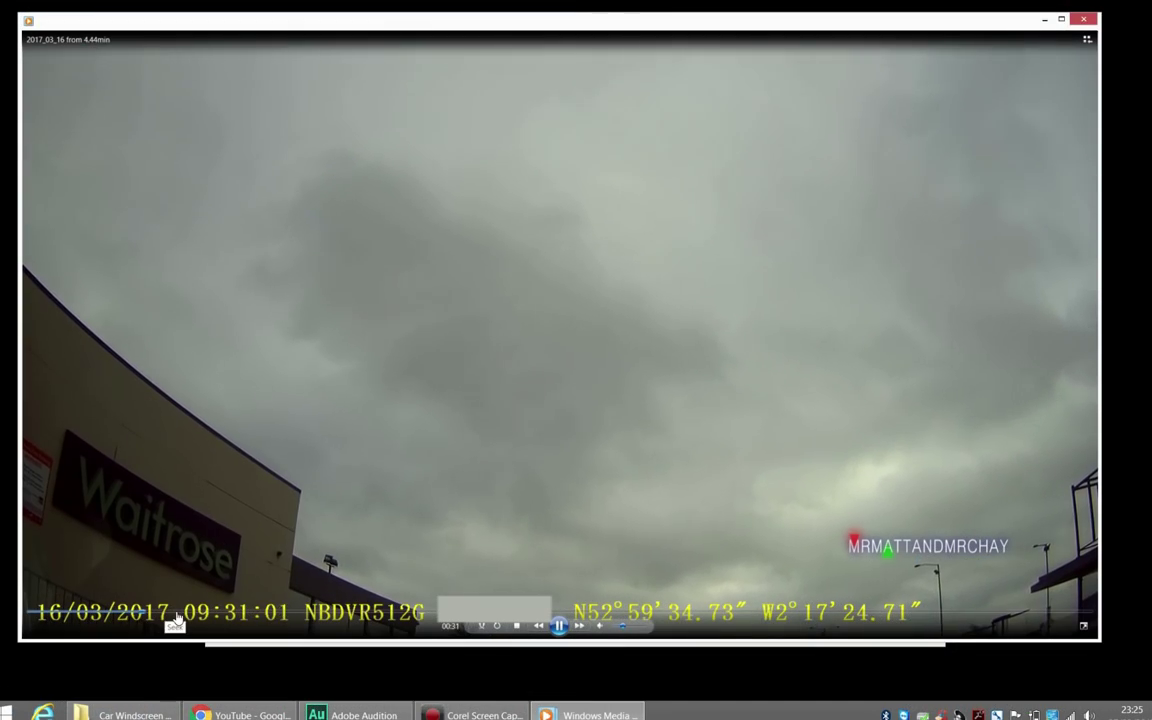
Skip the dashcam video forward from the parked footage towards its end
drag(175, 617, 1000, 617)
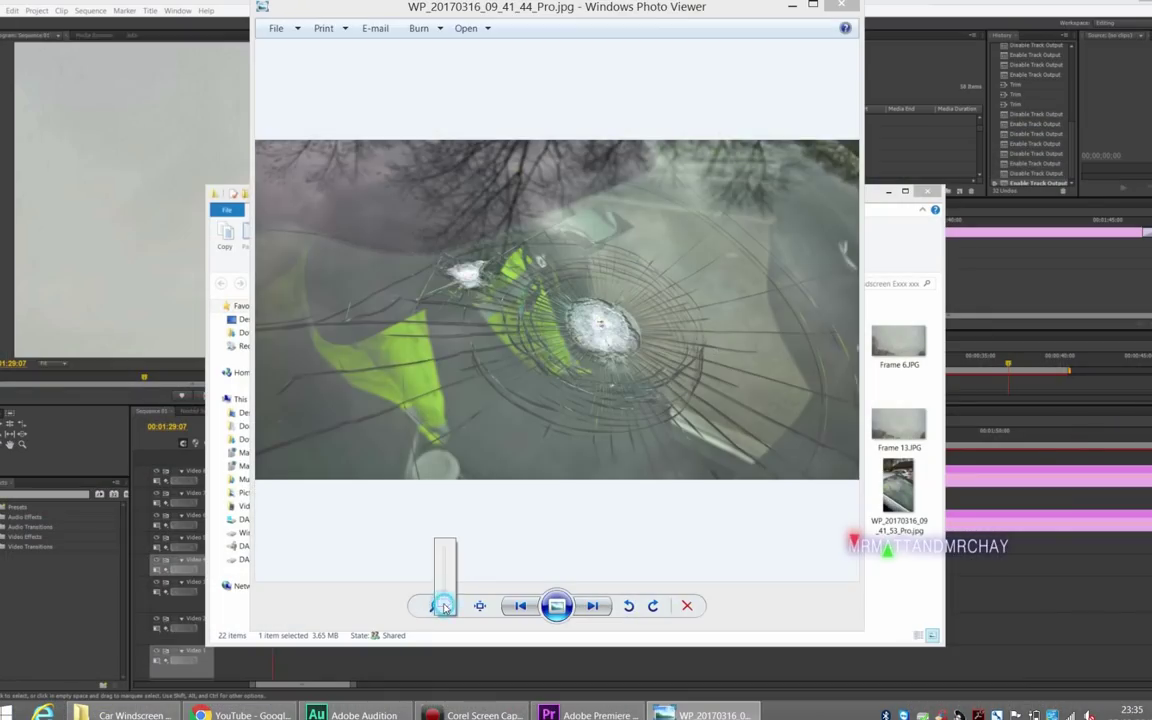
Zoom in on the cracked windscreen in WP_20170316_09_41_44_Pro.jpg and examine the impact damage
drag(440, 604, 445, 590)
drag(700, 150, 521, 471)
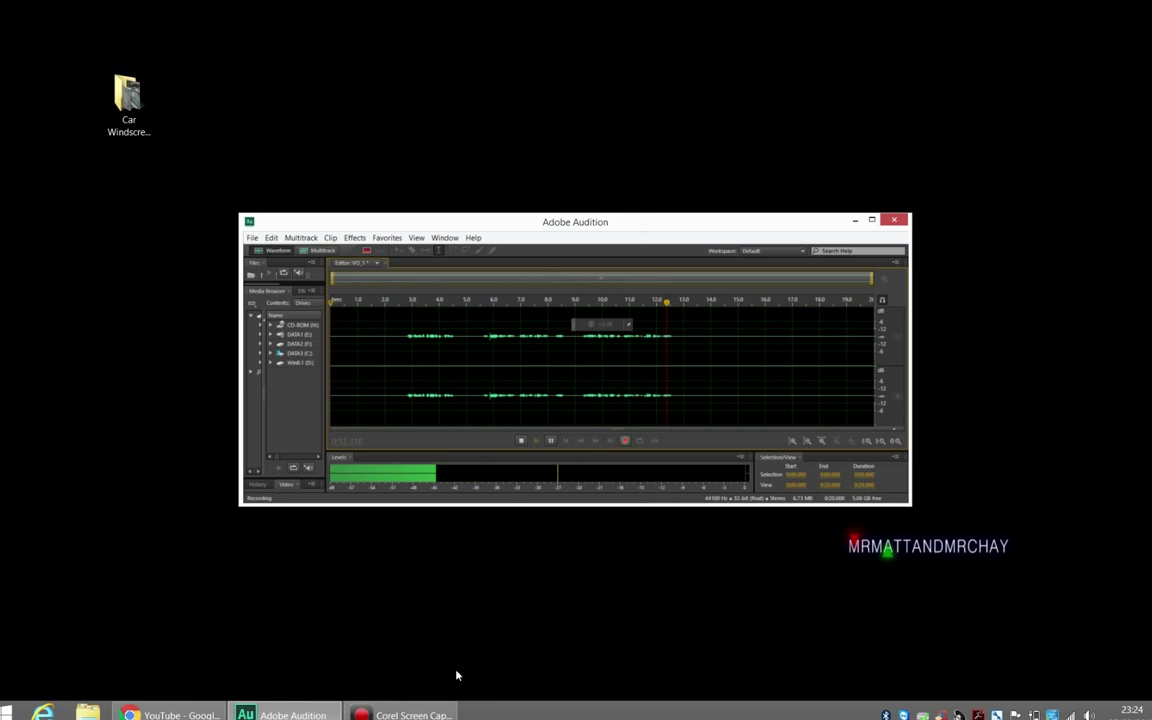
Minimize Adobe Audition and open the Car Windscreen folder on the desktop
mouse_move(414, 716)
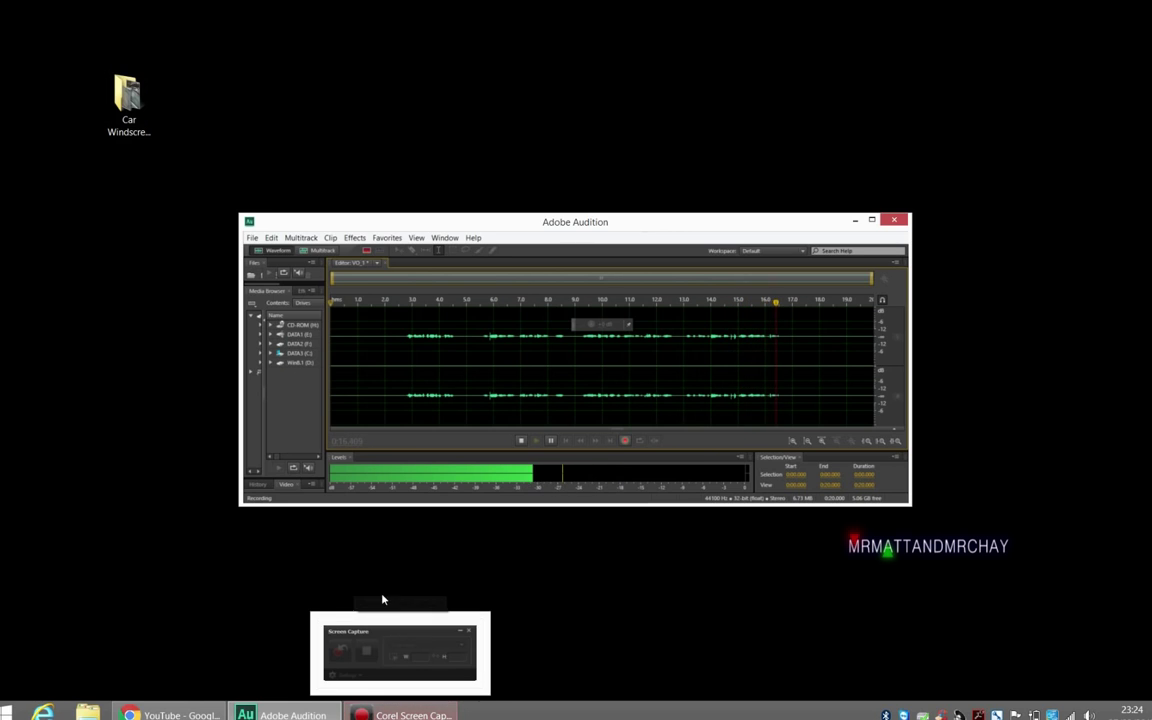
click(855, 220)
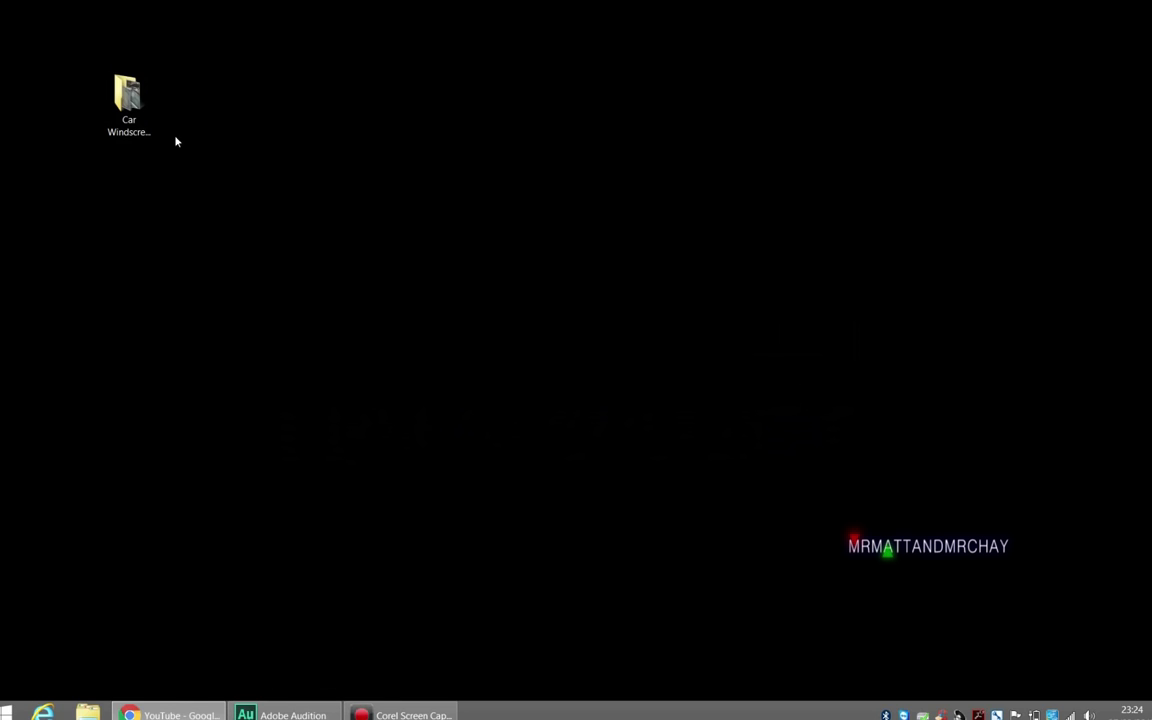
click(141, 133)
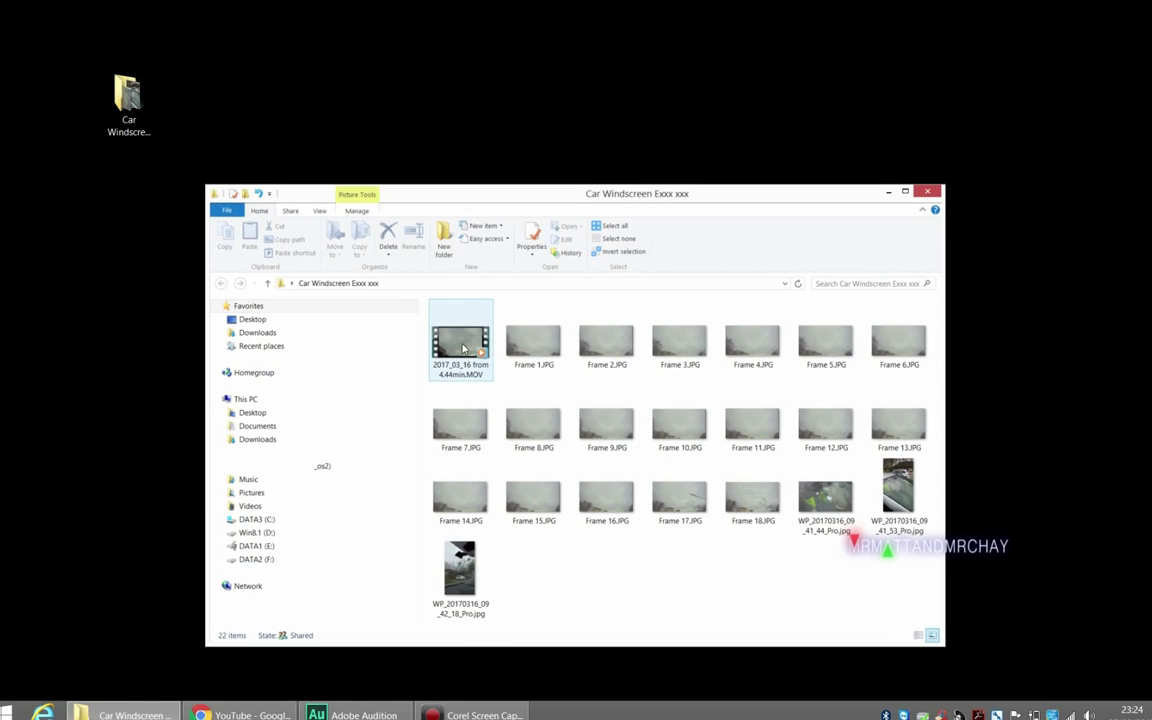
Check the file properties of 2017_03_16 from 4.44min.MOV and close them
right_click(463, 348)
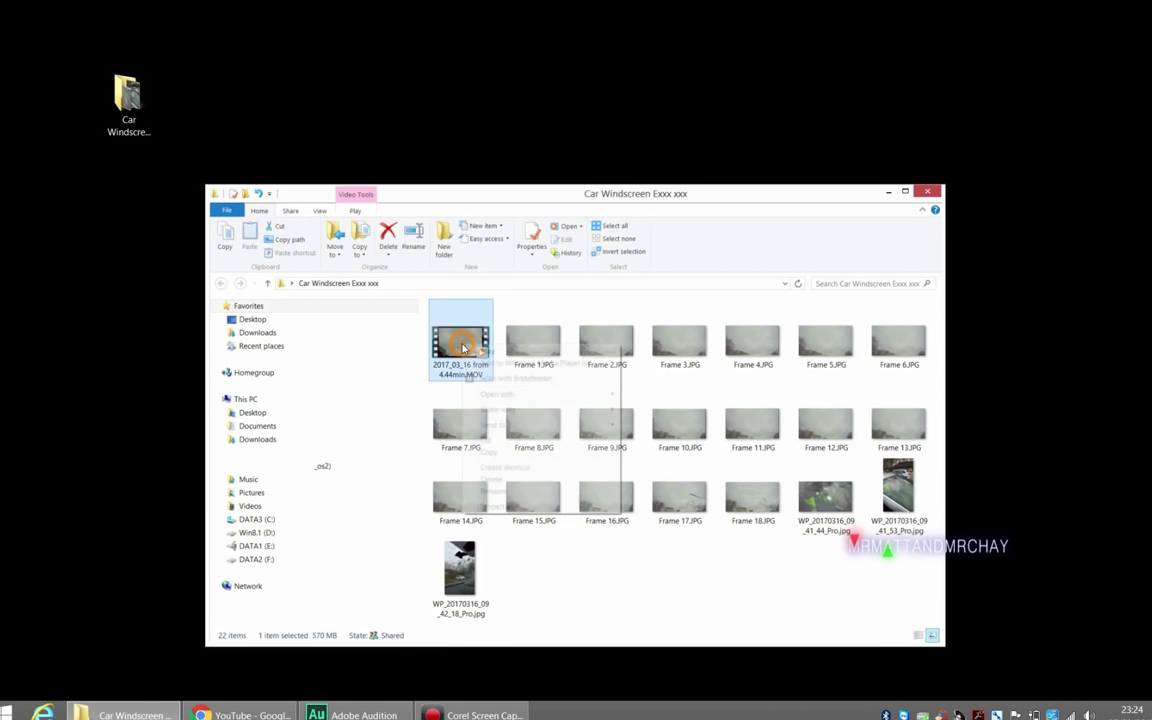
click(512, 506)
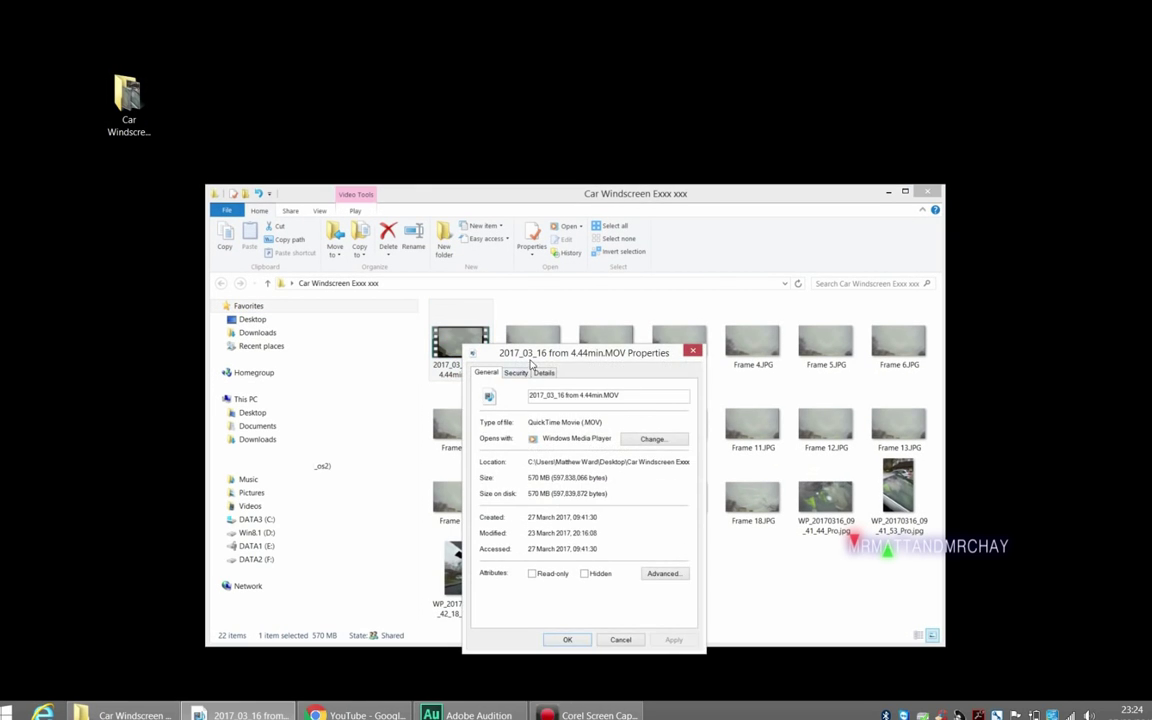
click(693, 353)
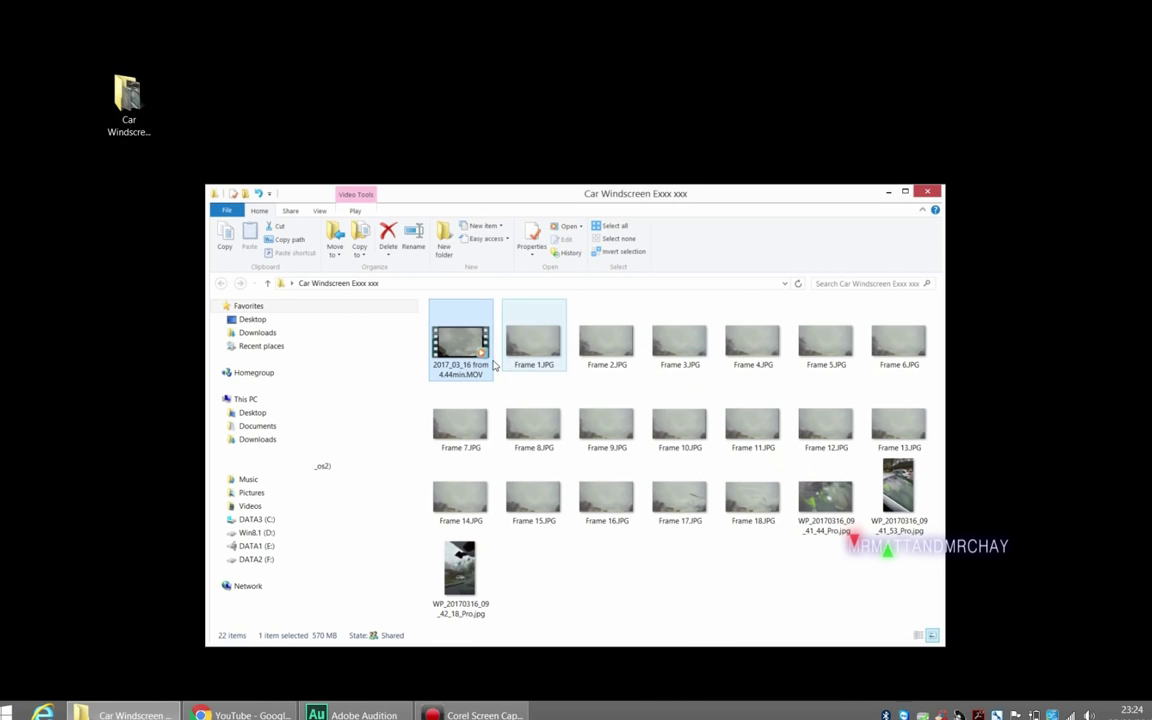
Open Frame 1.JPG and go through the still frames one by one up to Frame 17.JPG to follow the approaching object
click(528, 358)
double_click(528, 358)
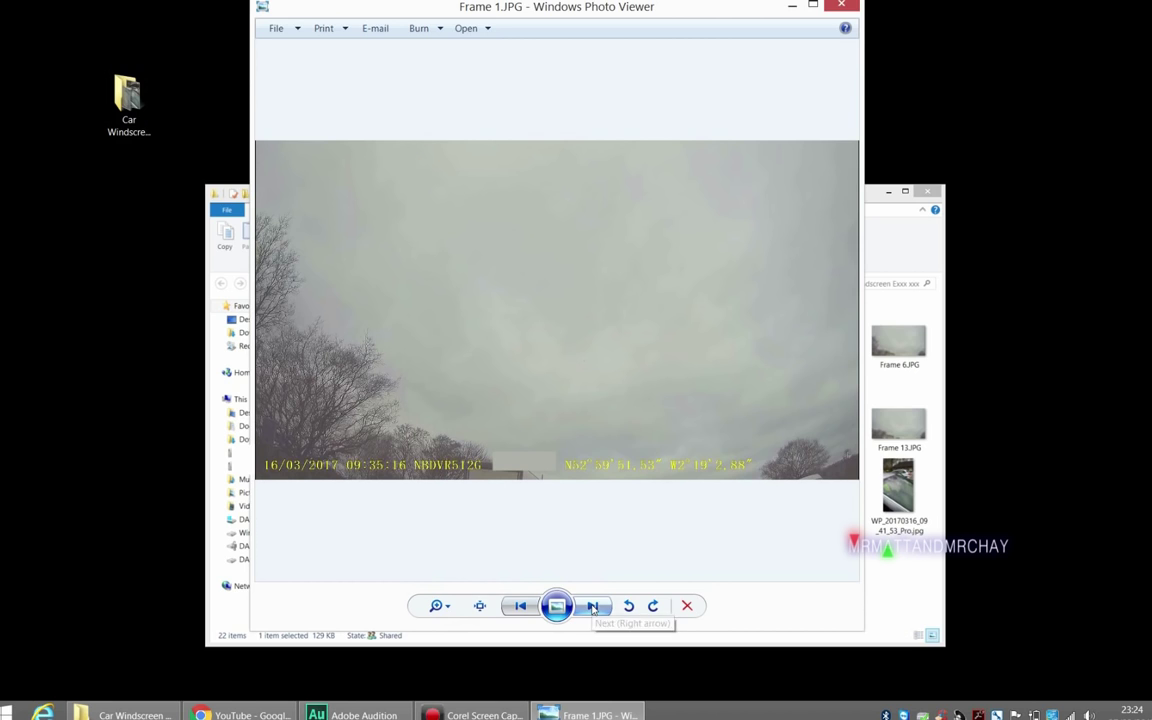
click(593, 607)
click(593, 607)
click(593, 607)
click(593, 607)
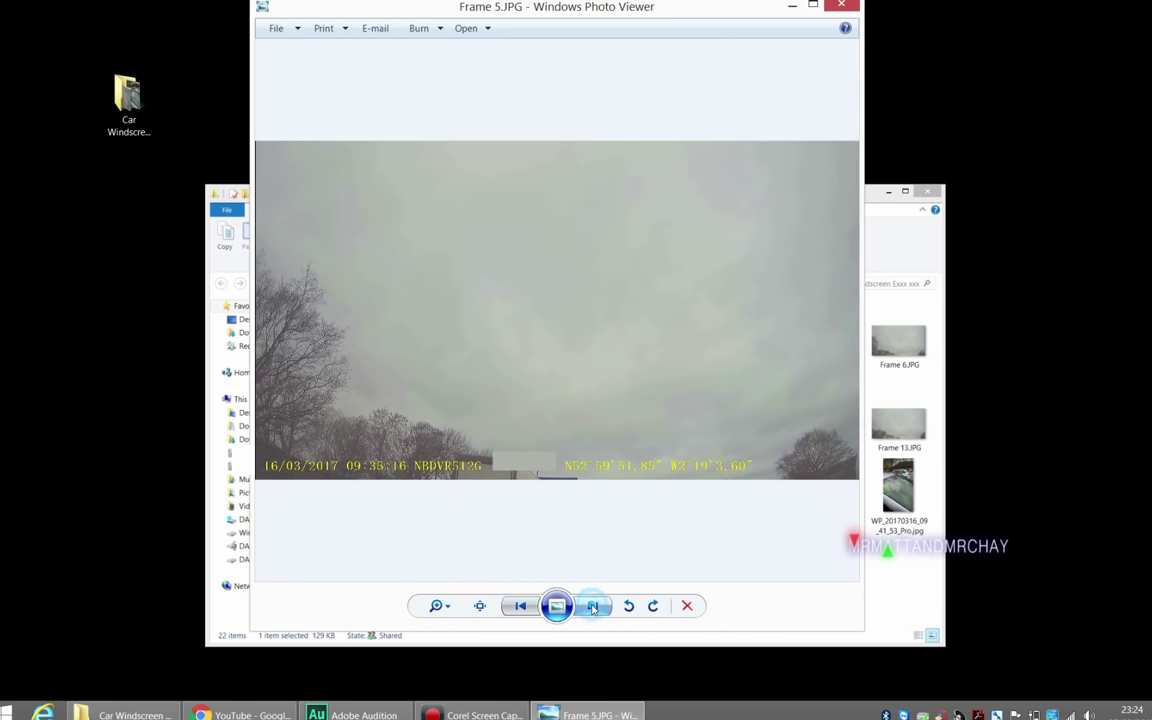
click(593, 607)
click(593, 607)
click(593, 607)
click(593, 607)
click(593, 607)
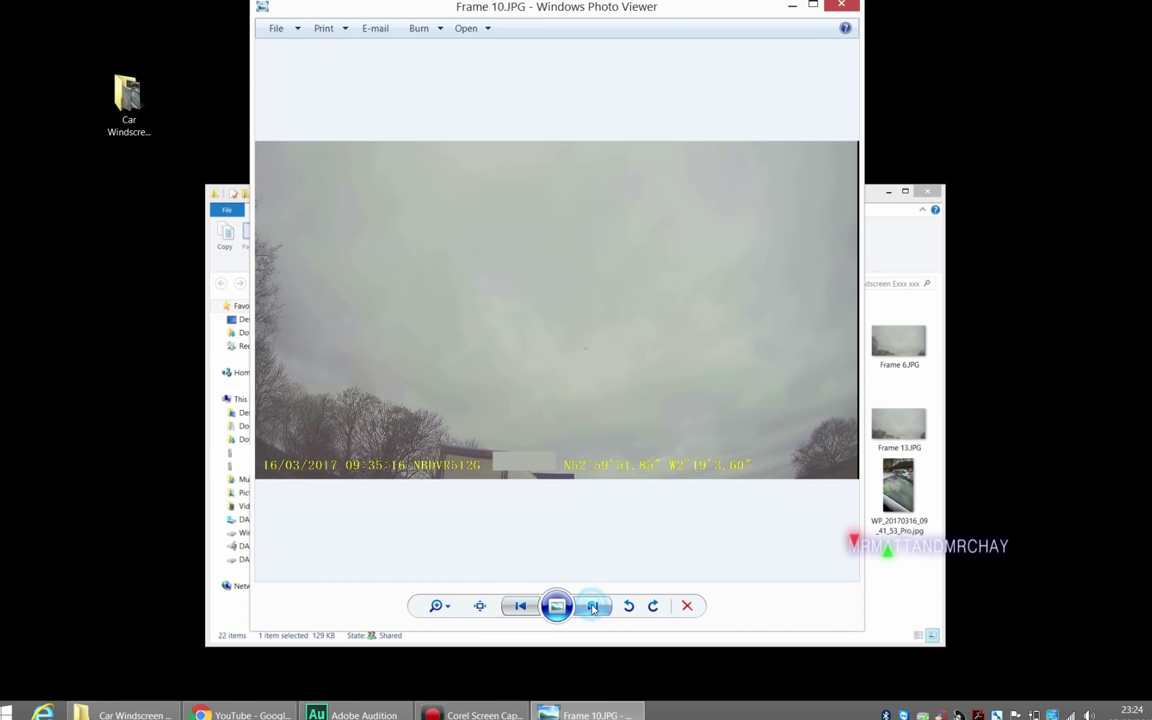
click(593, 607)
click(593, 607)
click(593, 607)
click(593, 607)
click(593, 607)
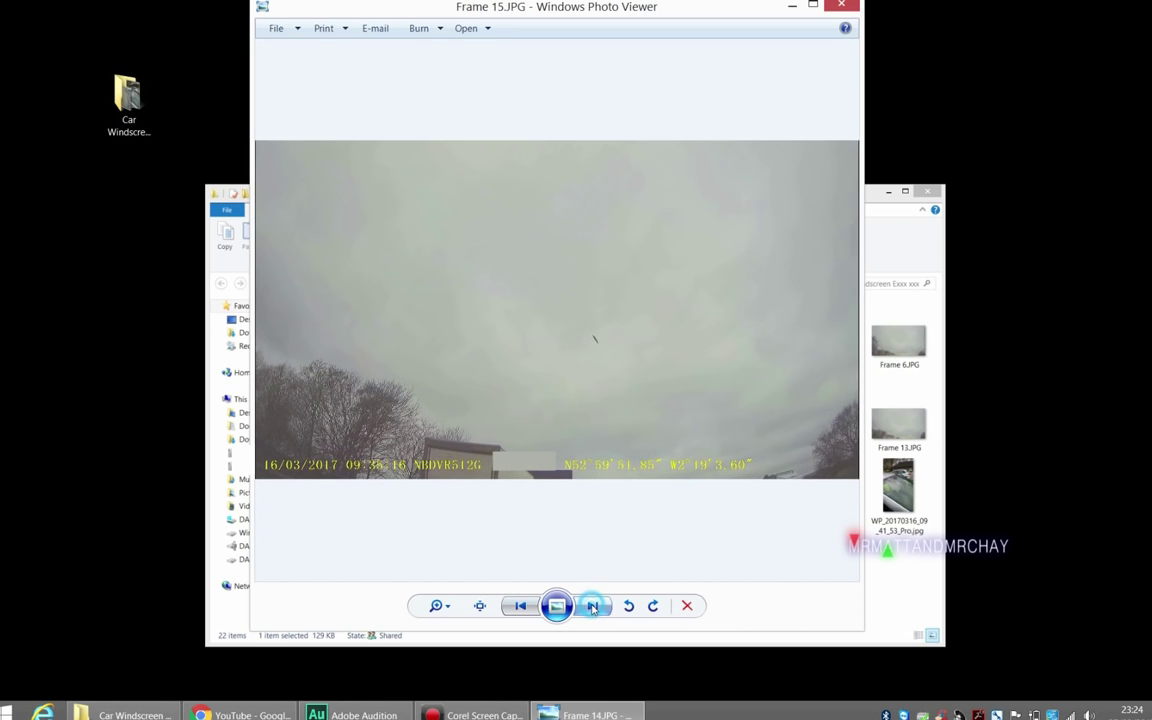
click(593, 607)
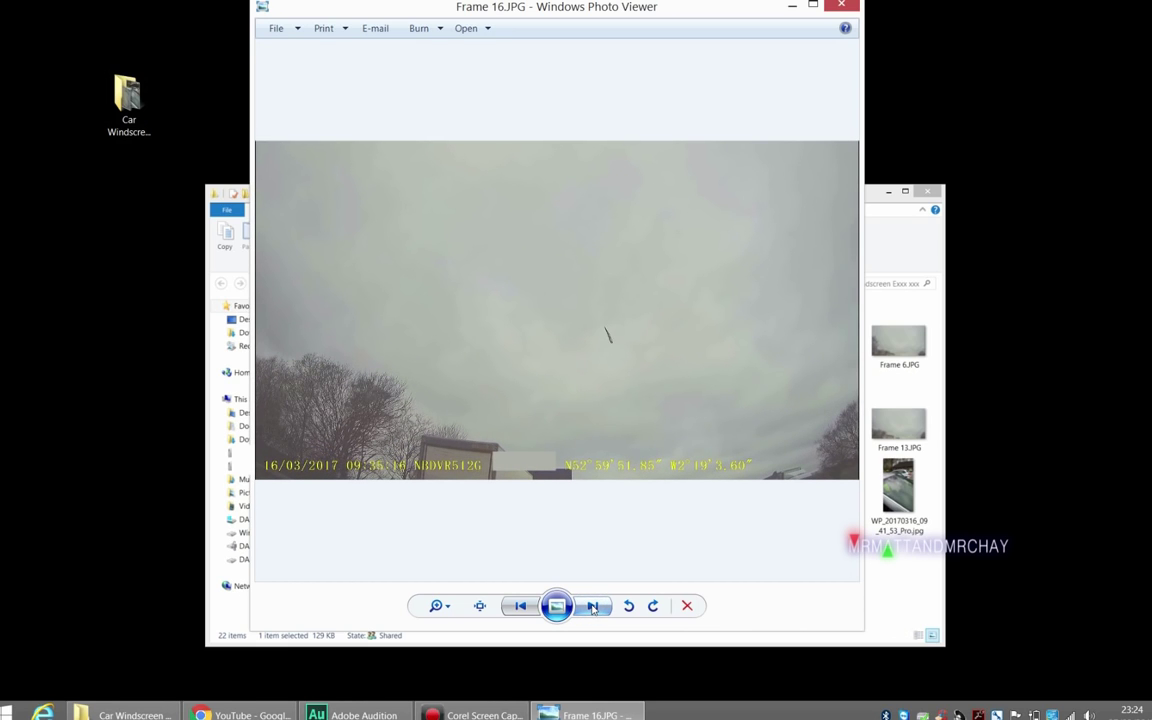
click(593, 607)
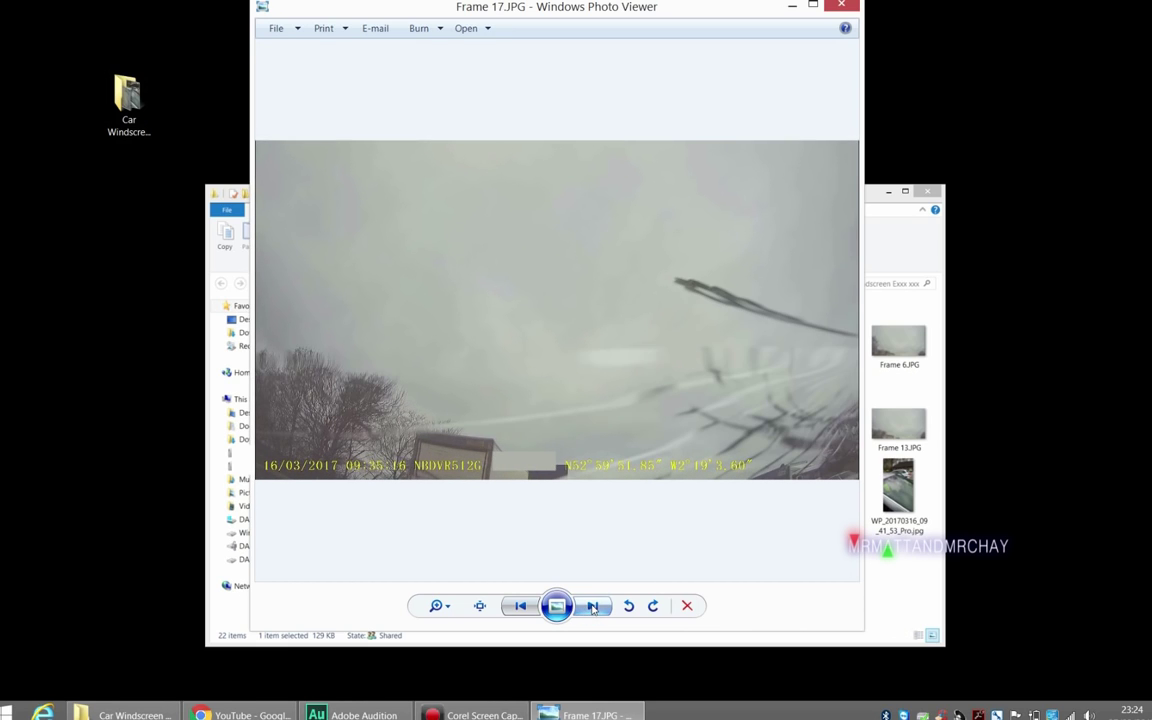
View Frame 18.JPG and the phone photos of the cracked windscreen, and close the image viewer
click(593, 607)
click(593, 607)
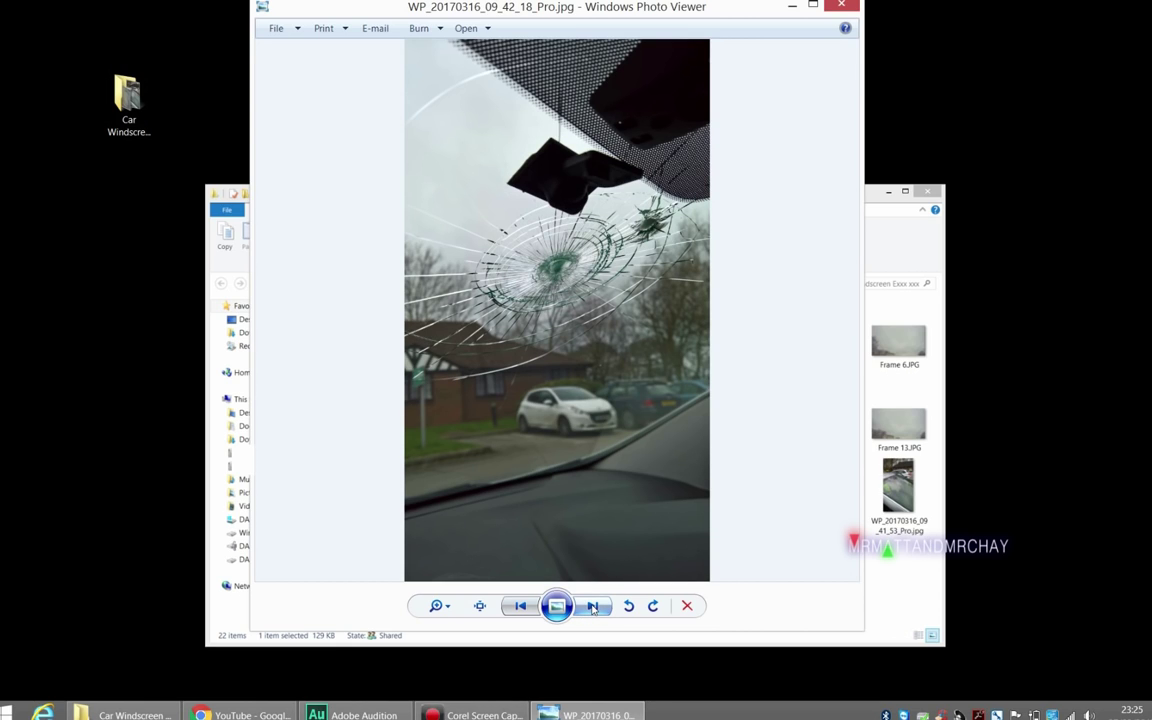
click(593, 607)
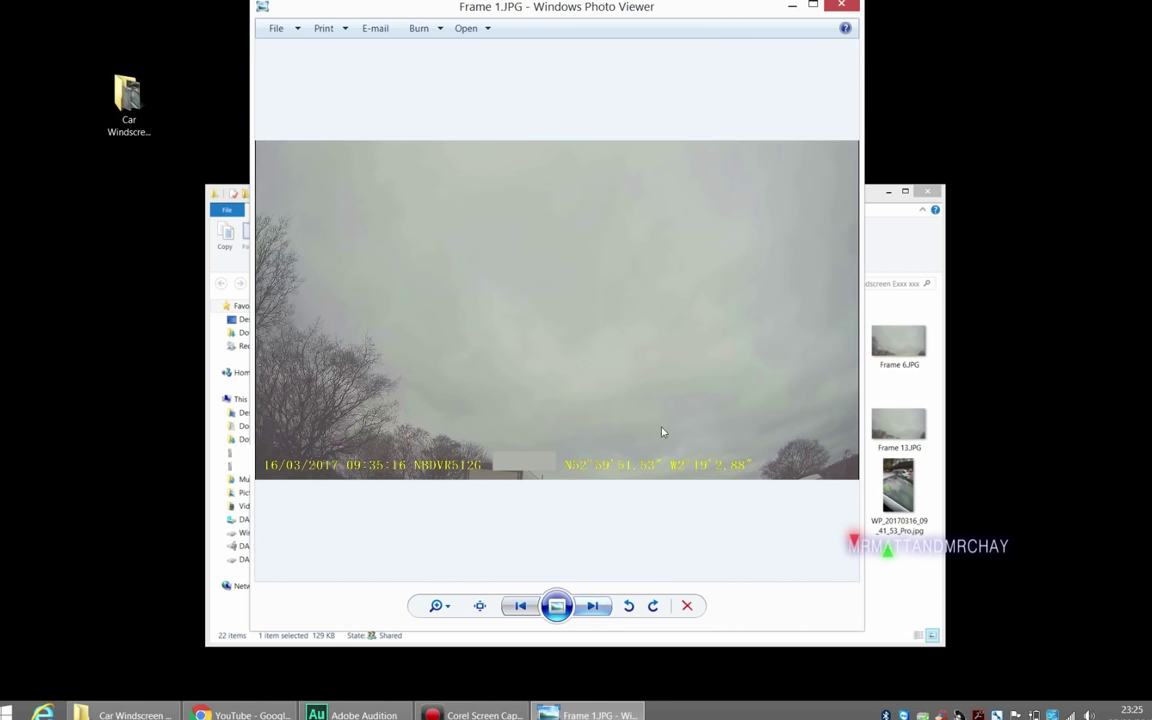
click(855, 6)
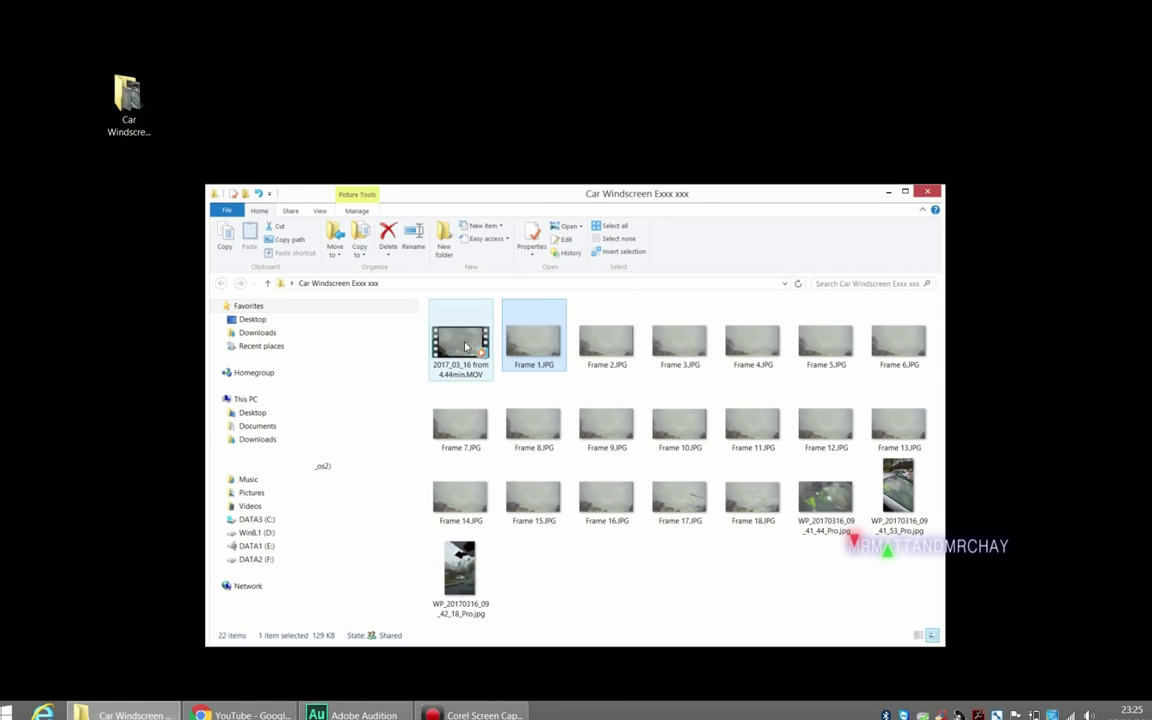
Play 2017_03_16 from 4.44min.MOV in Windows Media Player and reposition the player window so it is fully on screen
right_click(470, 347)
click(486, 350)
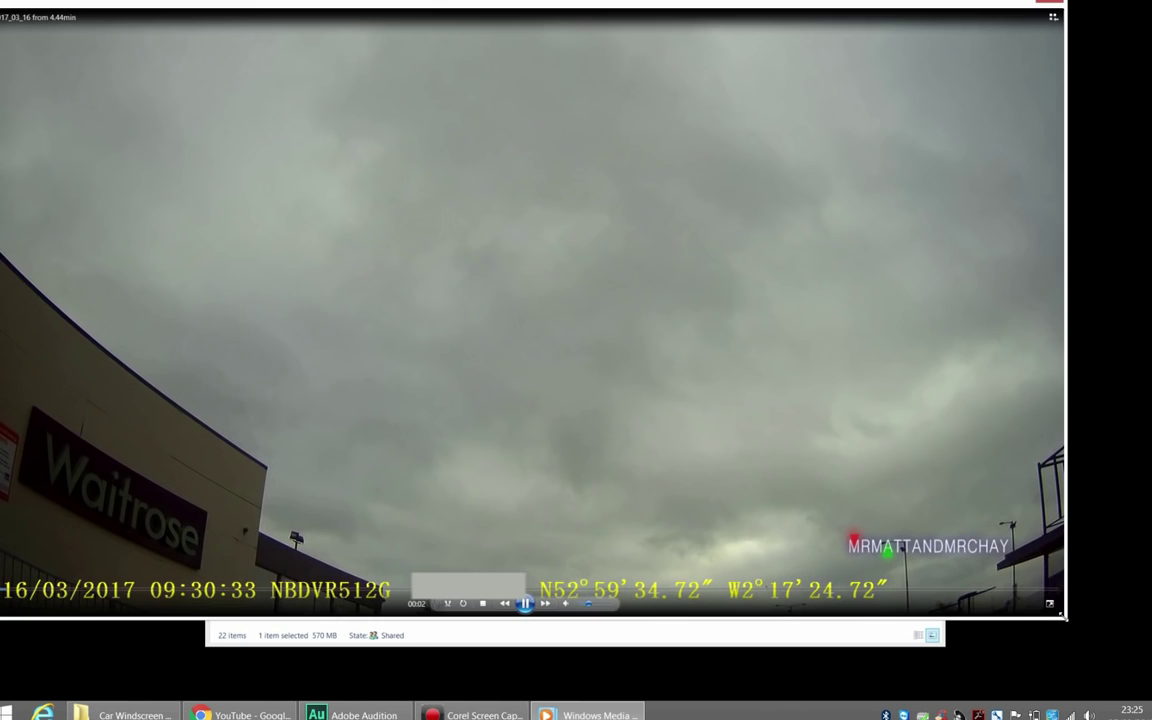
drag(427, 9, 449, 32)
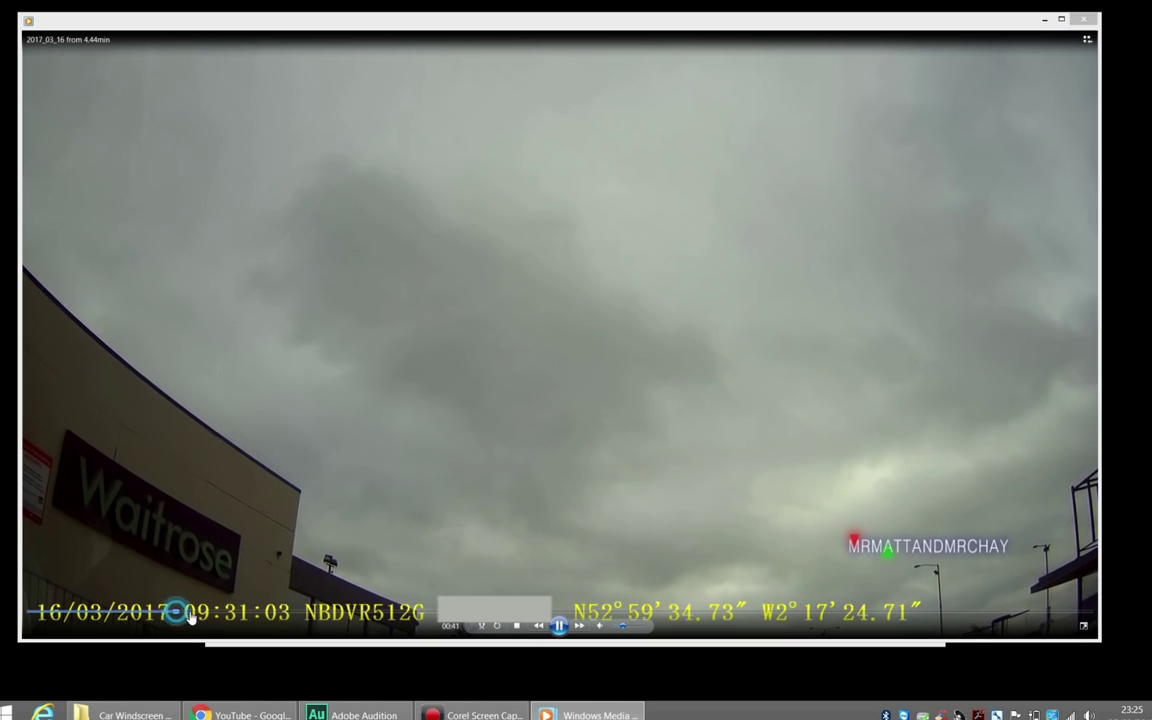
Skip the dashcam video forward in stages past the parked footage outside Waitrose to beyond the three-minute mark
click(198, 612)
click(216, 612)
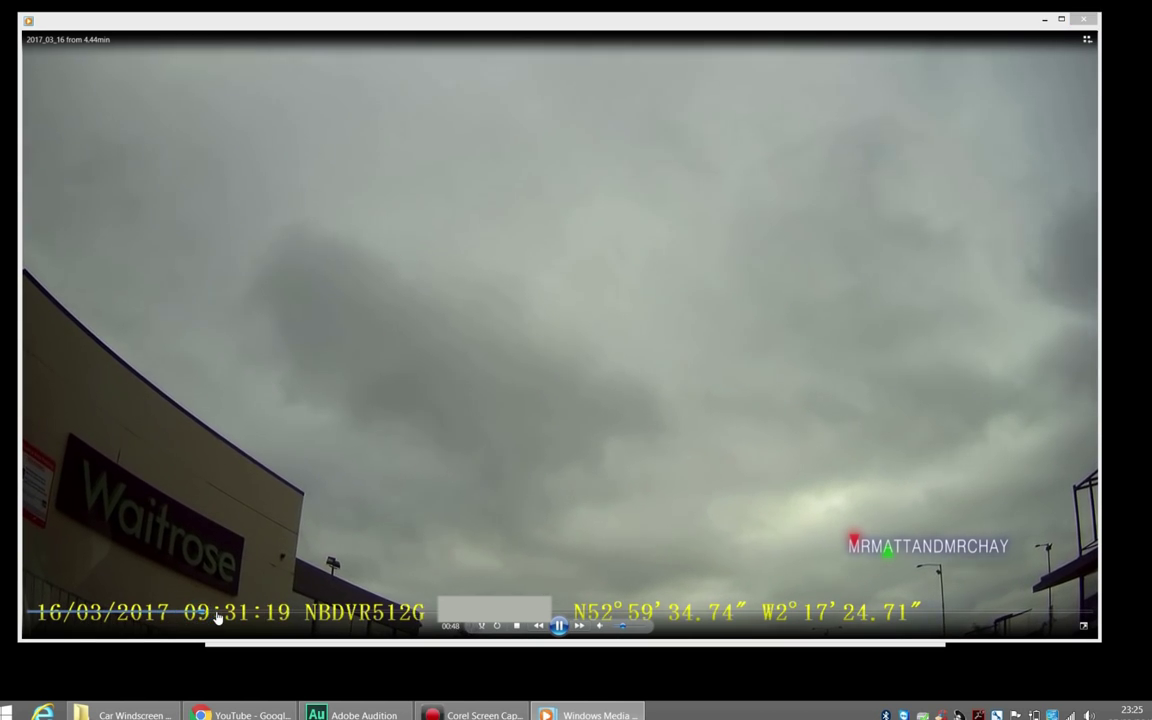
click(227, 612)
click(231, 612)
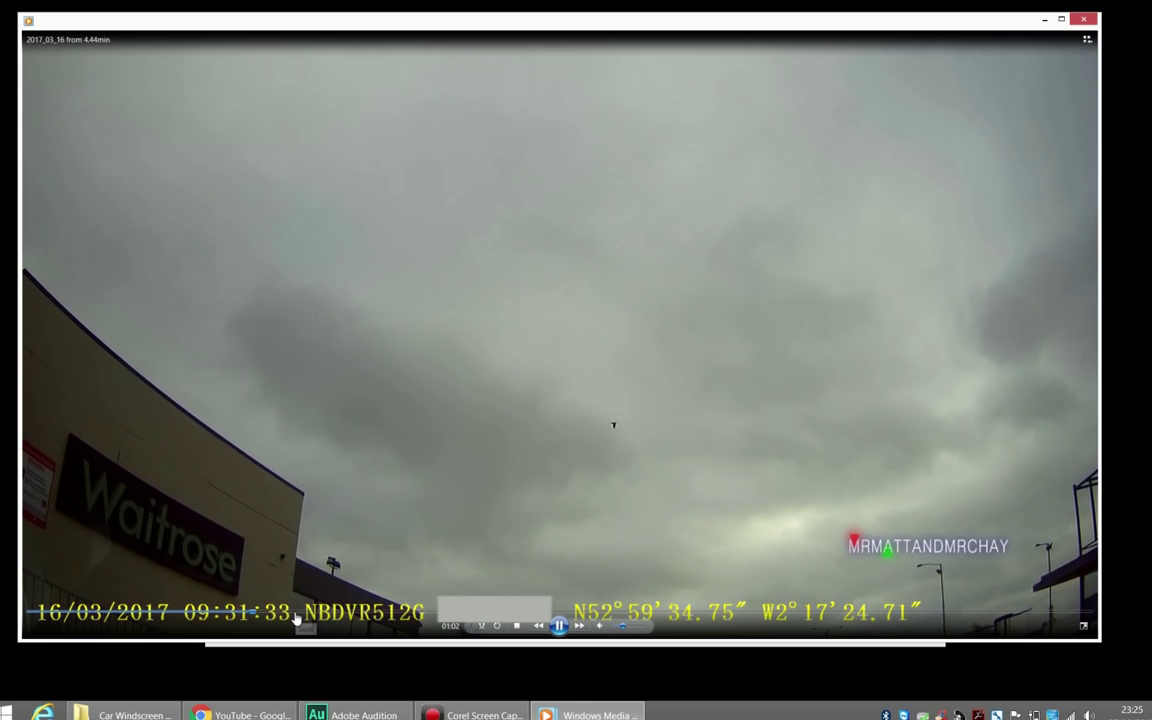
click(308, 614)
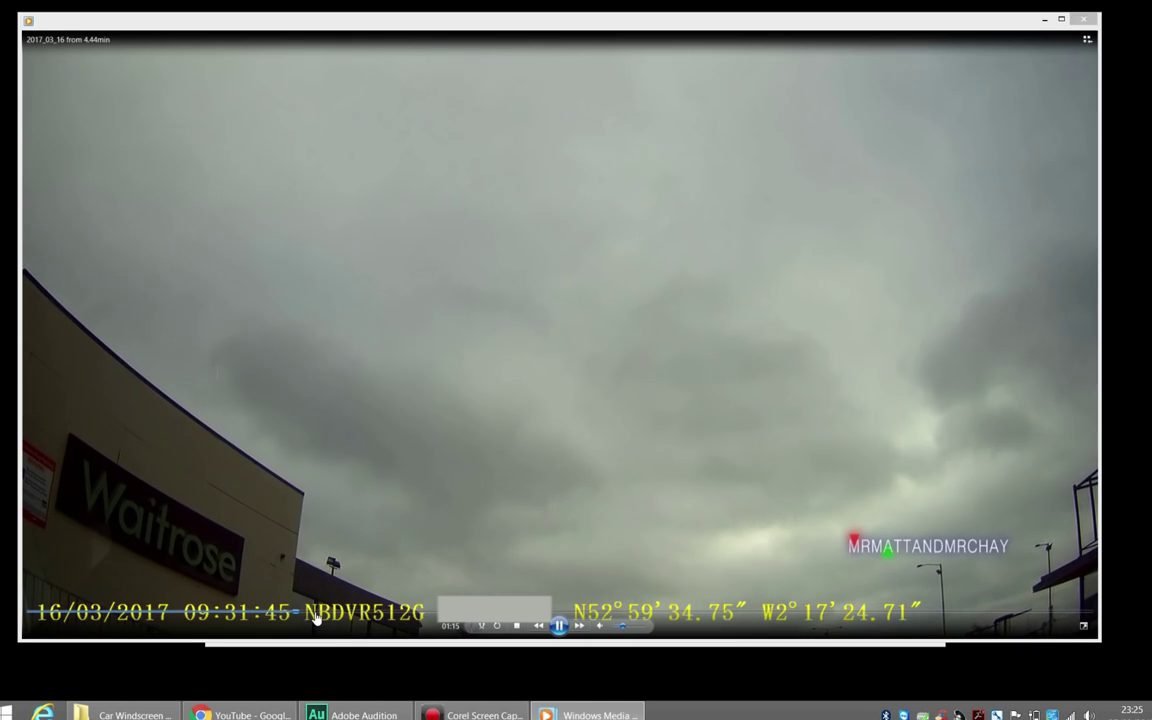
click(360, 617)
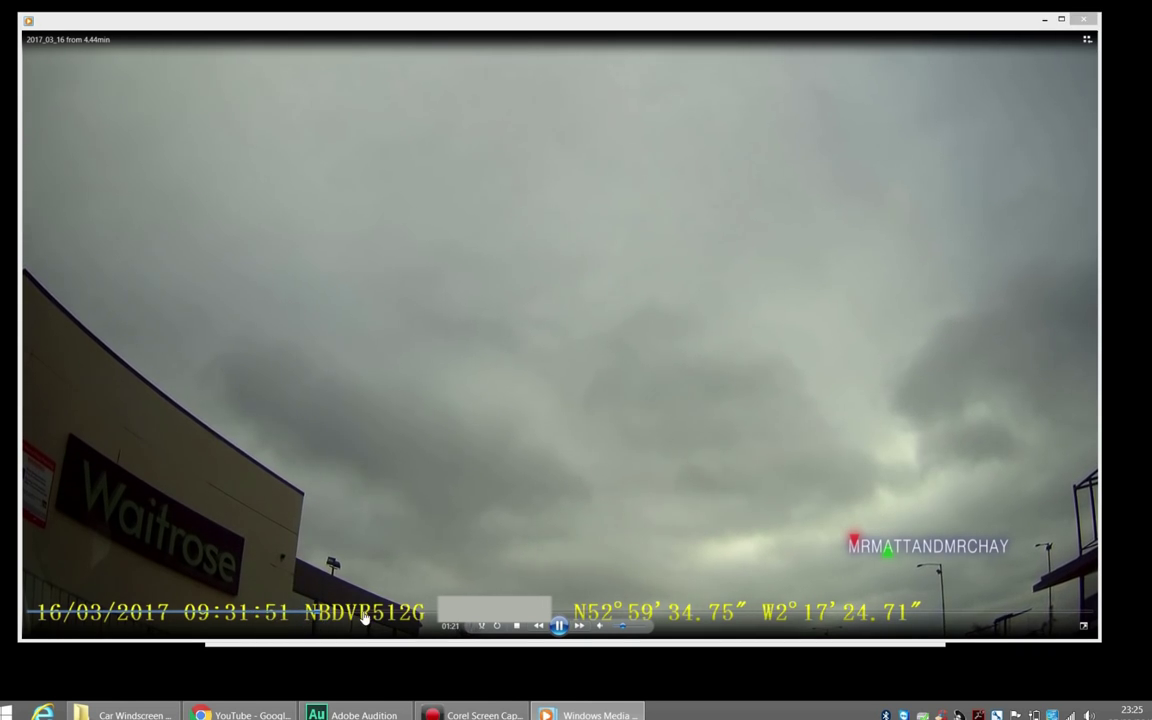
drag(365, 617, 704, 619)
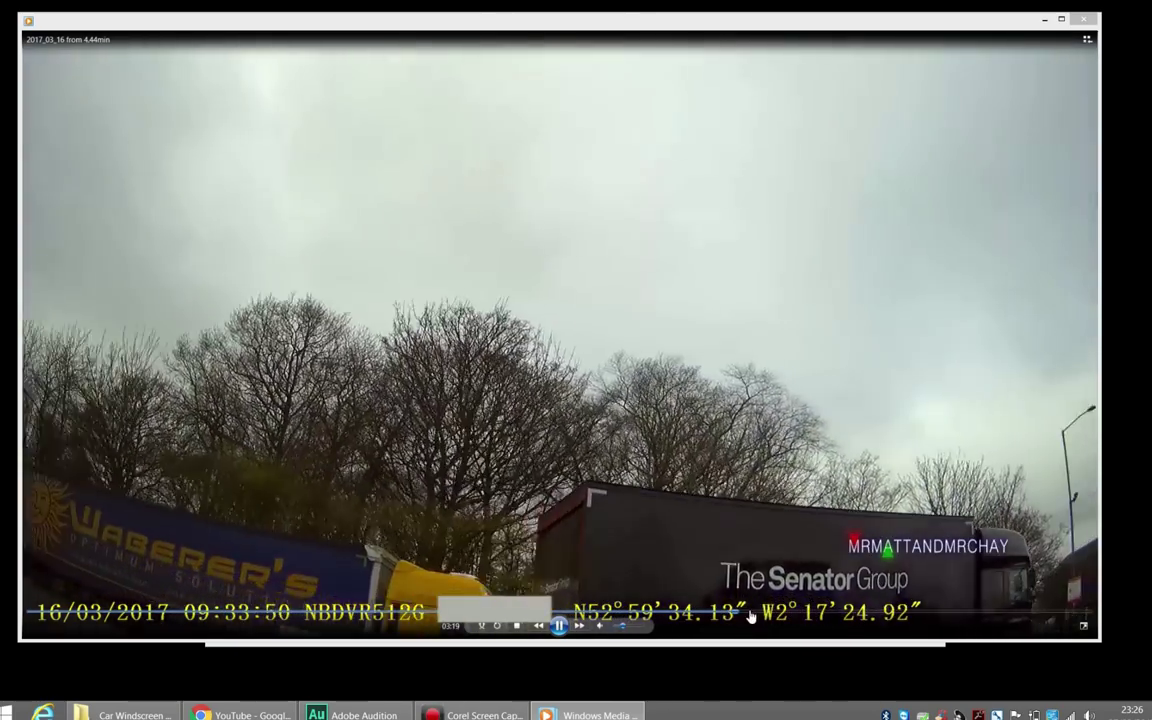
Skip forward in stages through the driving footage to shortly before the windscreen impact
click(766, 613)
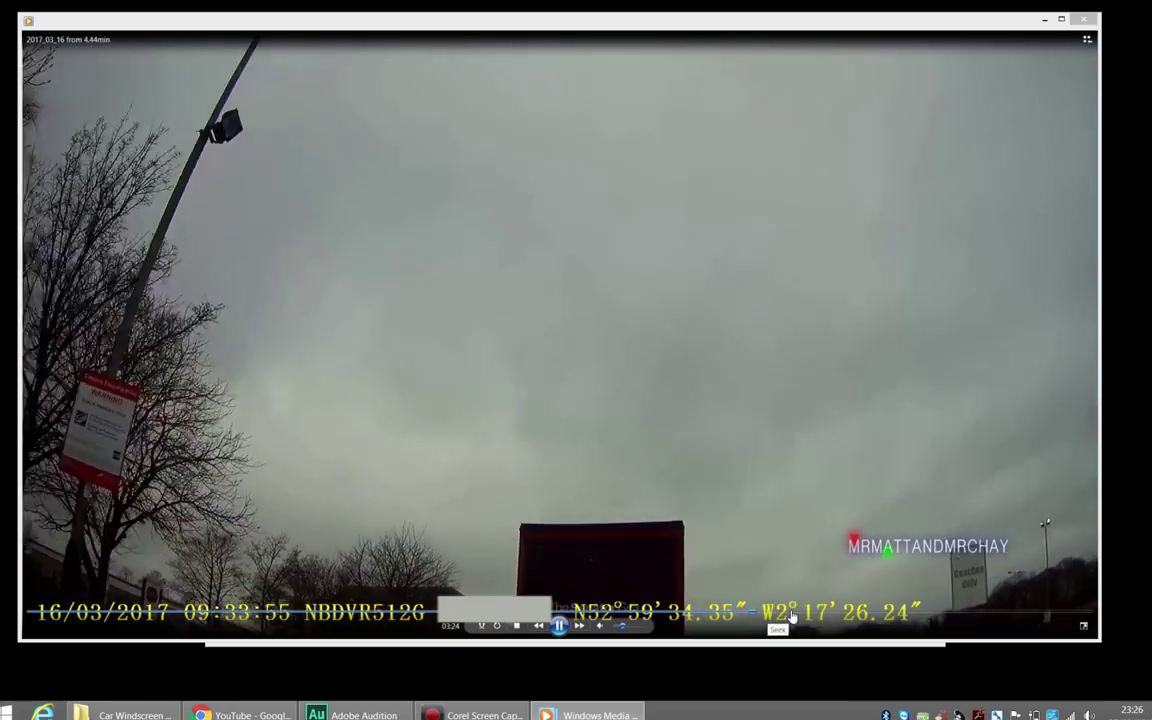
click(800, 613)
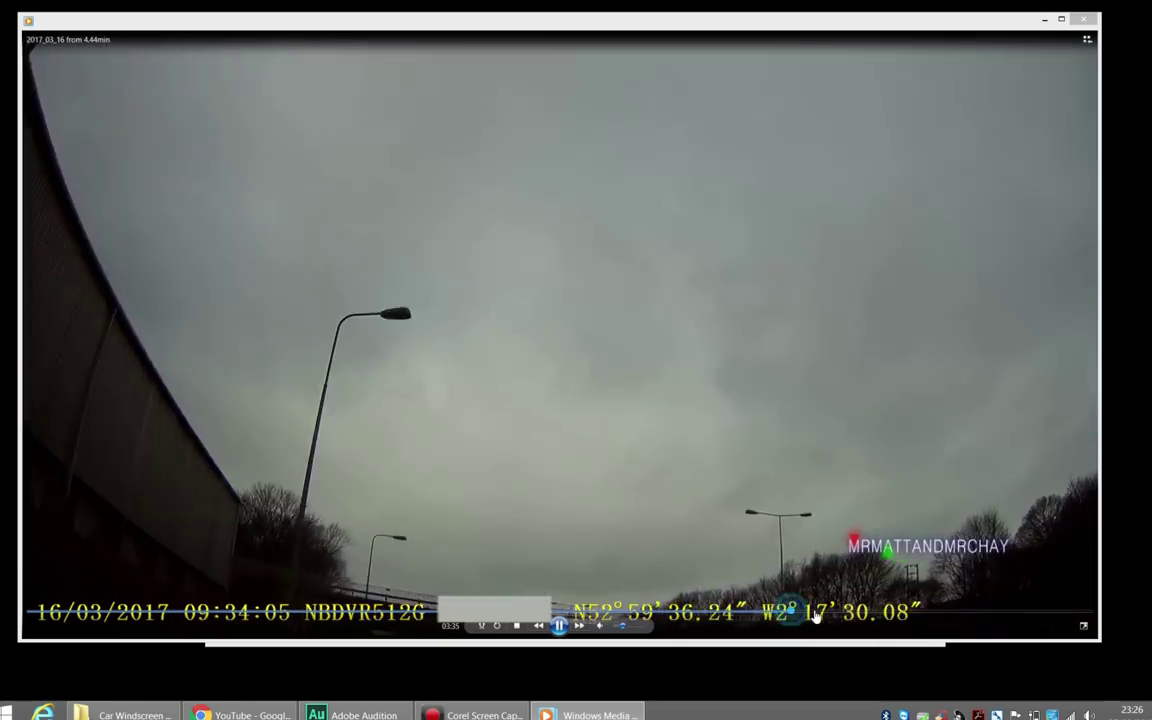
click(847, 615)
click(869, 613)
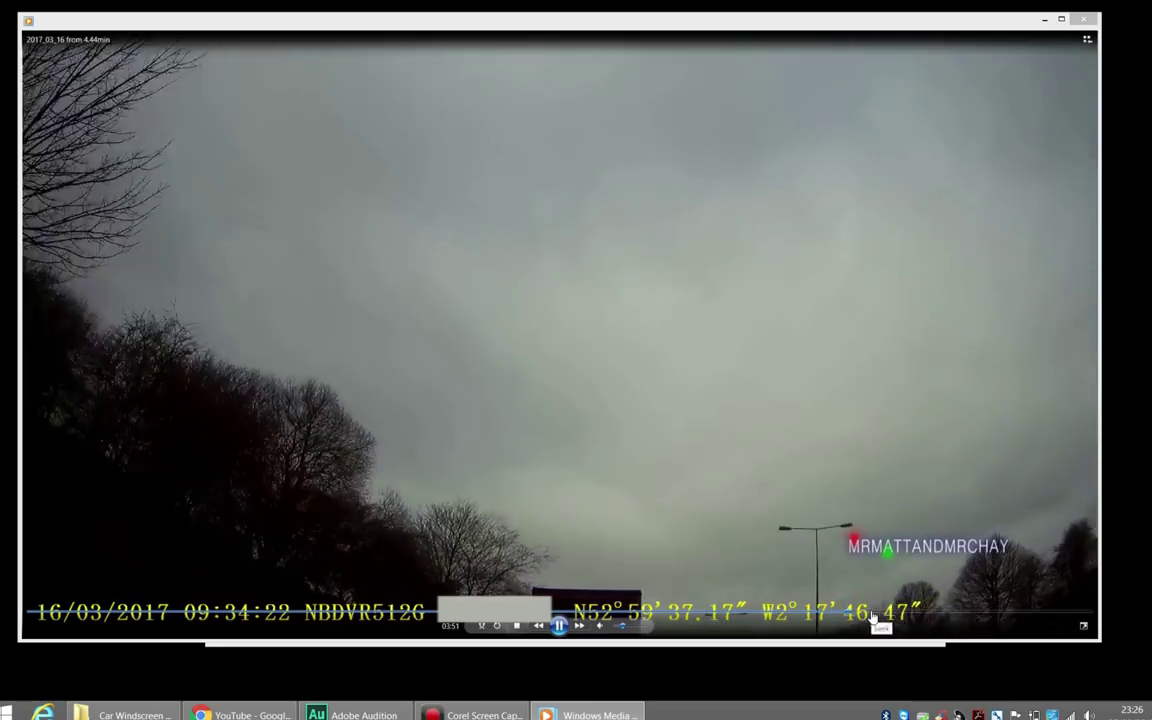
click(892, 614)
click(912, 616)
click(928, 616)
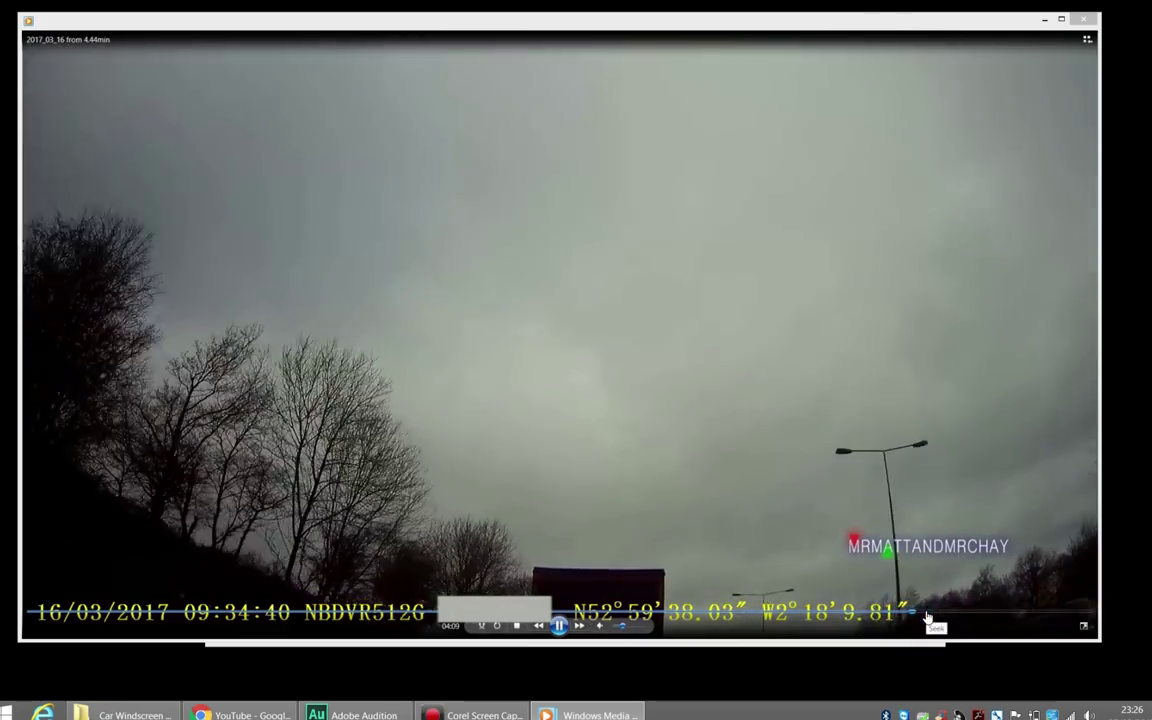
click(952, 616)
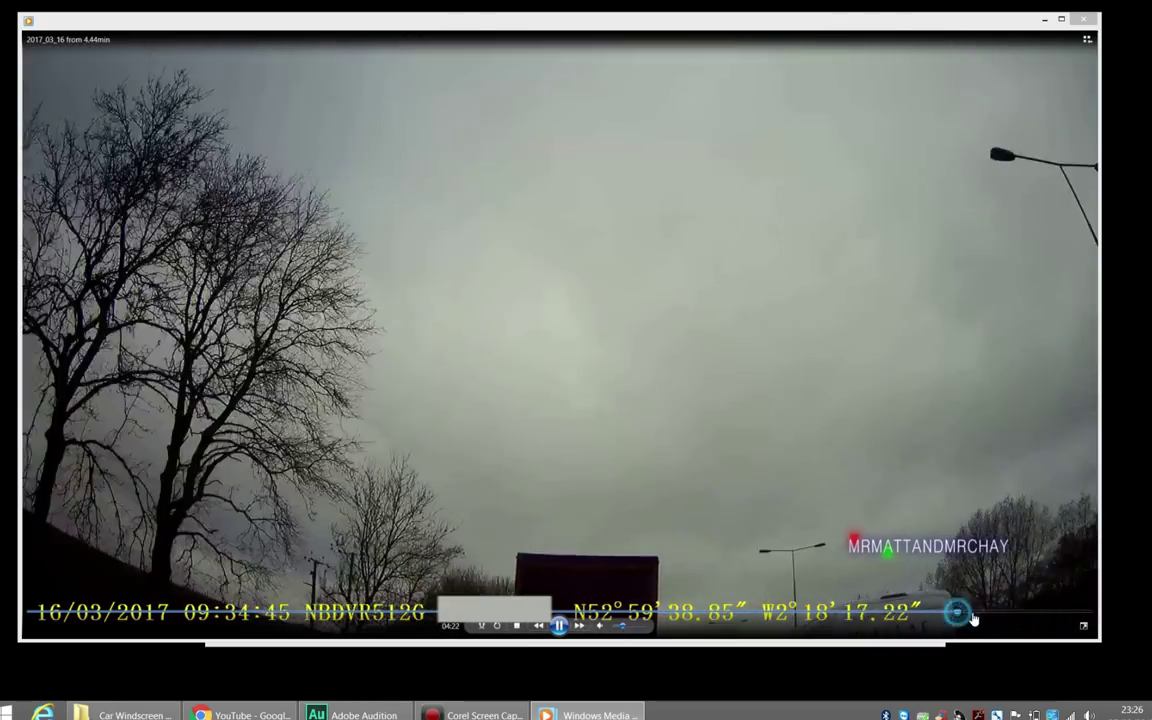
click(977, 617)
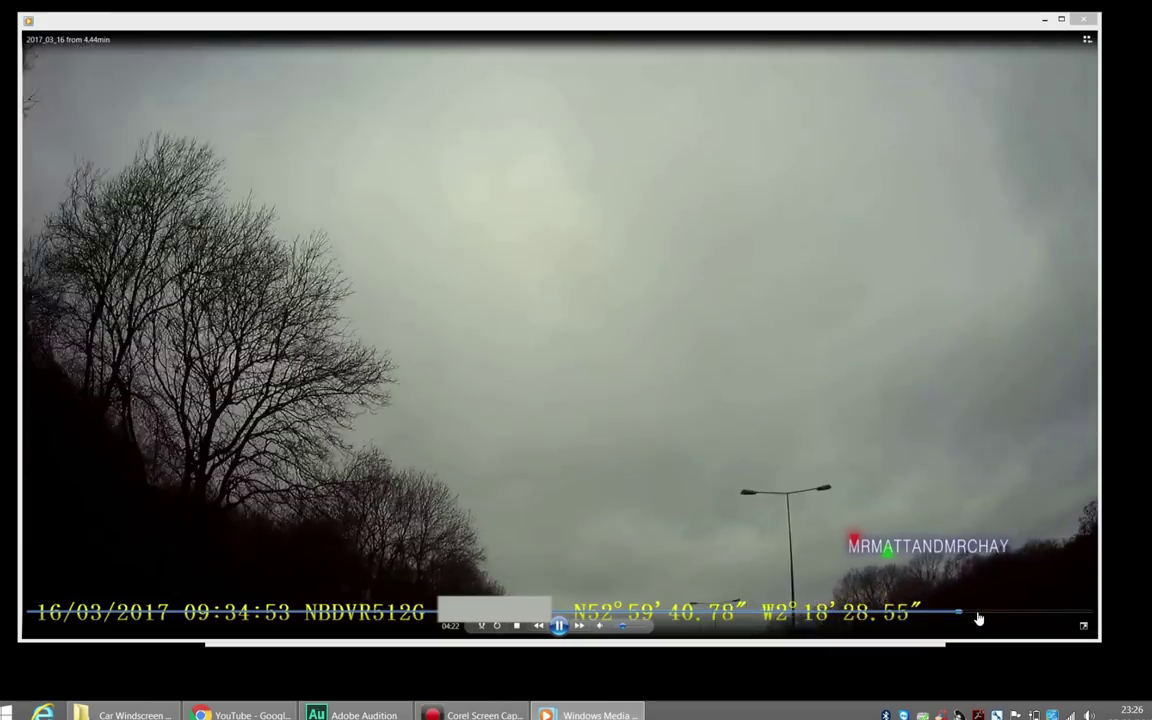
click(1000, 617)
click(1005, 617)
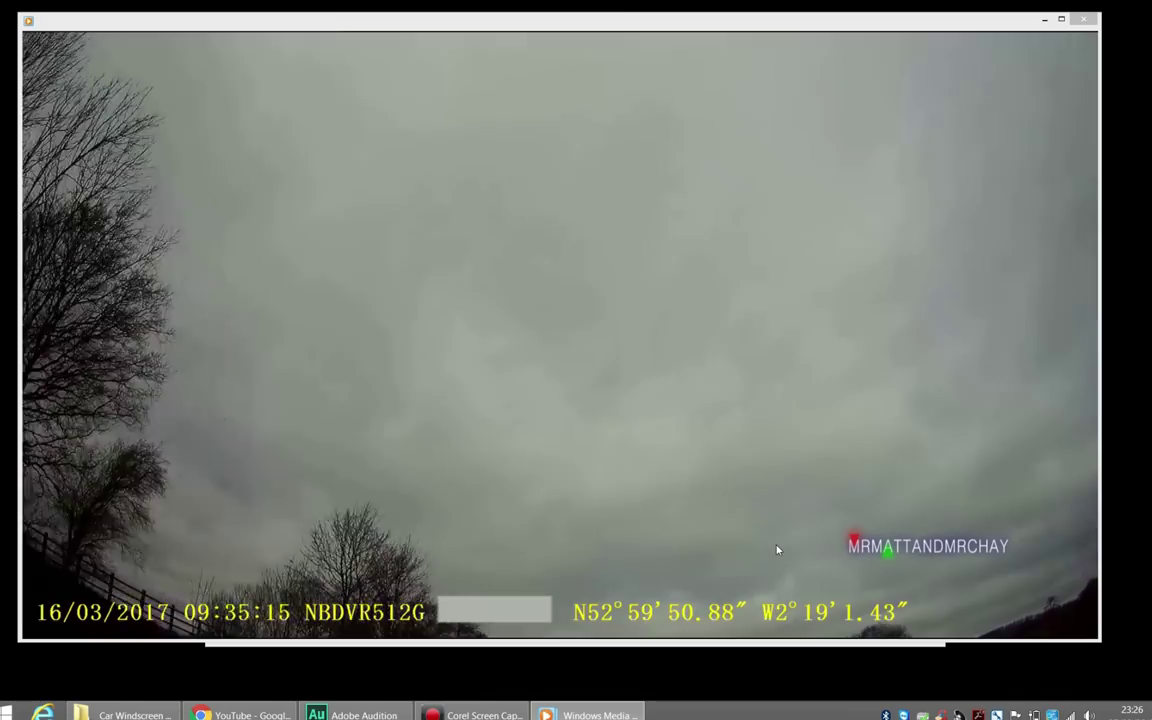
Watch the windscreen impact and rewind to the footage stamped 09:35:16 to replay it
mouse_move(800, 540)
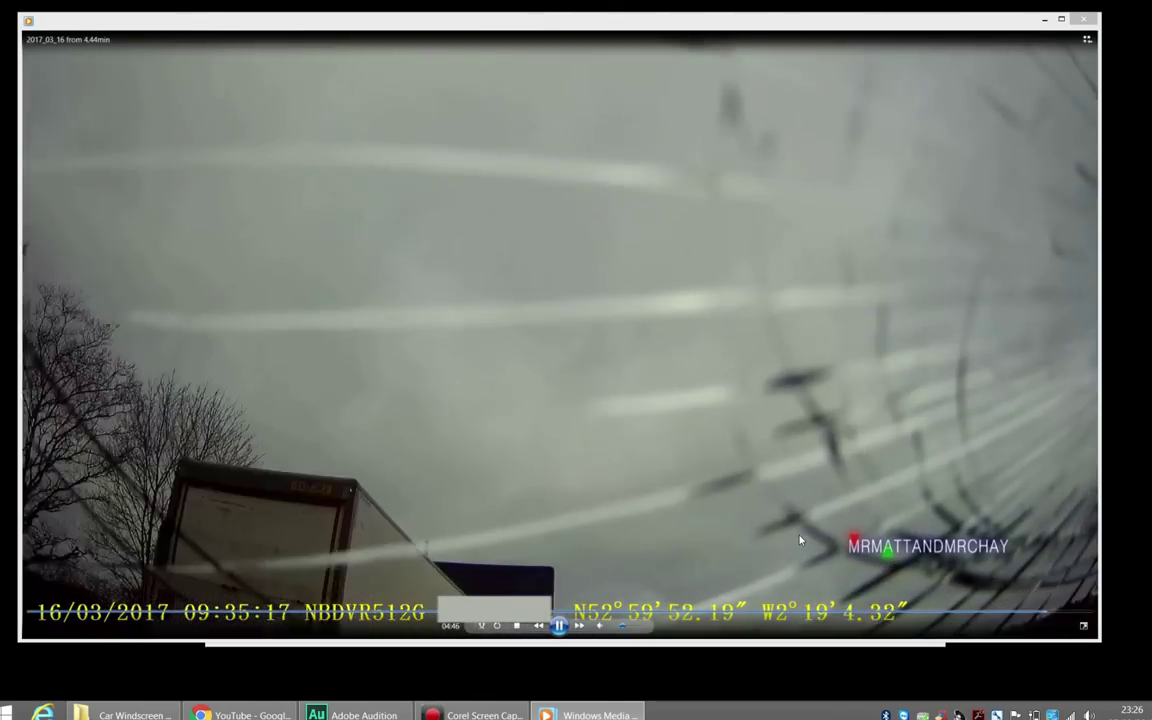
click(1031, 619)
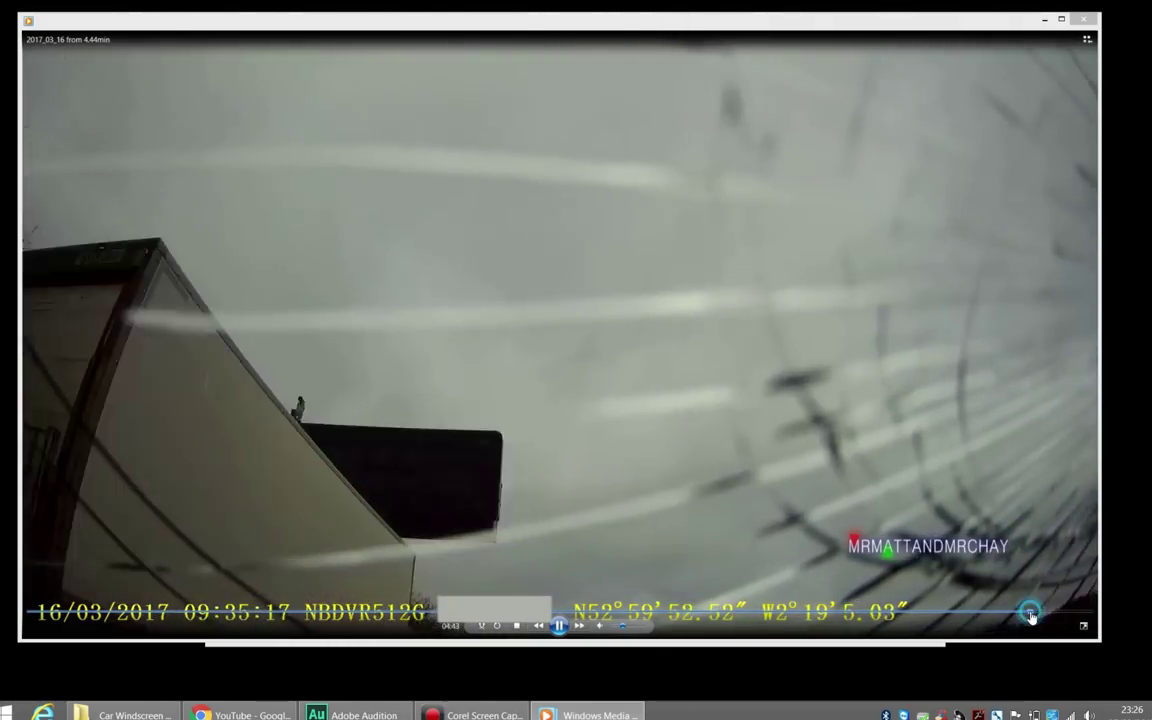
click(1032, 617)
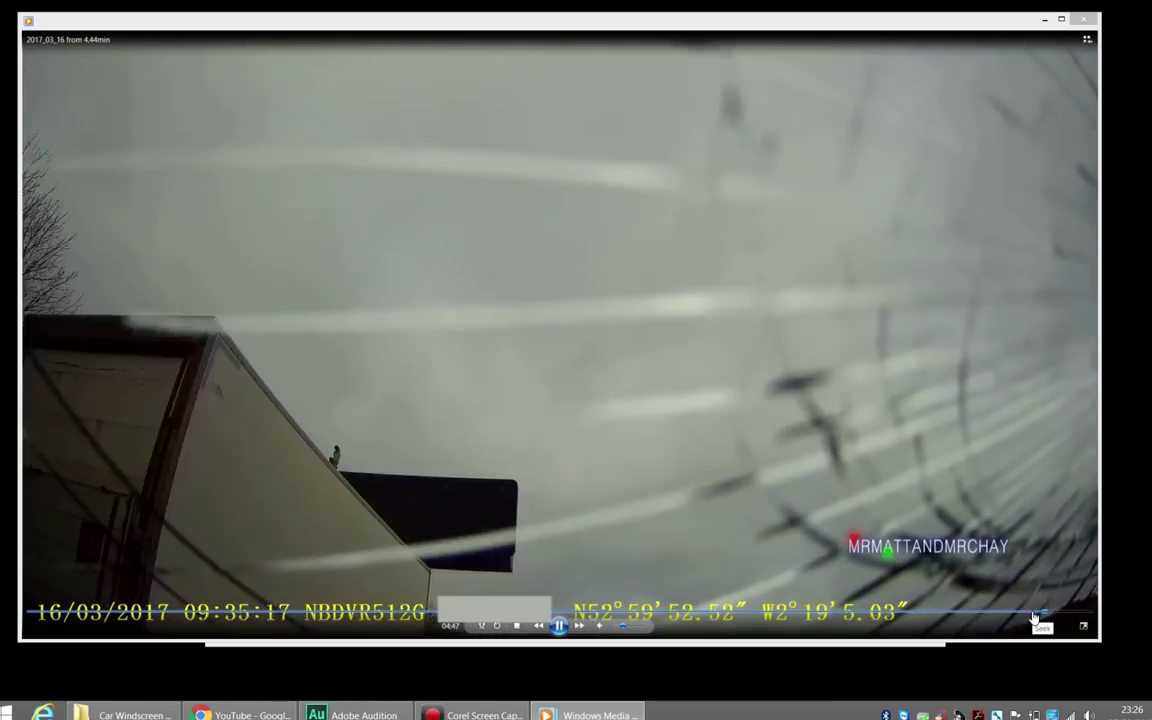
click(1035, 617)
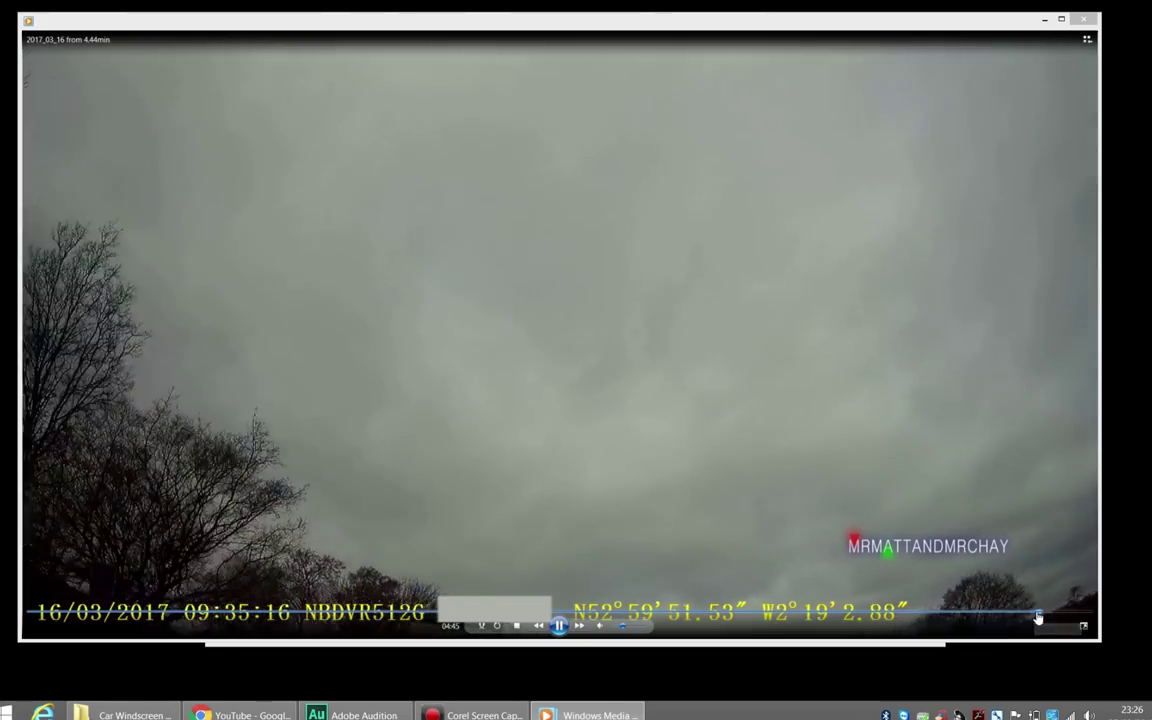
Replay the windscreen impact from the footage stamped 09:35:16 and close the video player
click(1040, 617)
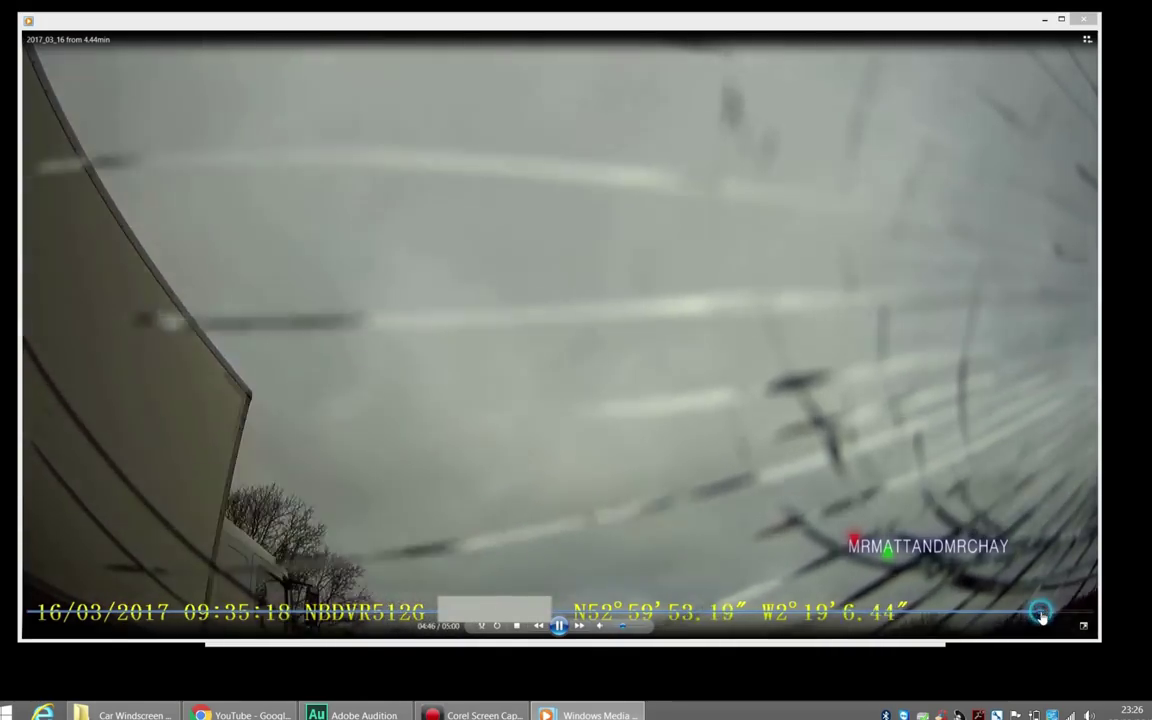
click(1041, 617)
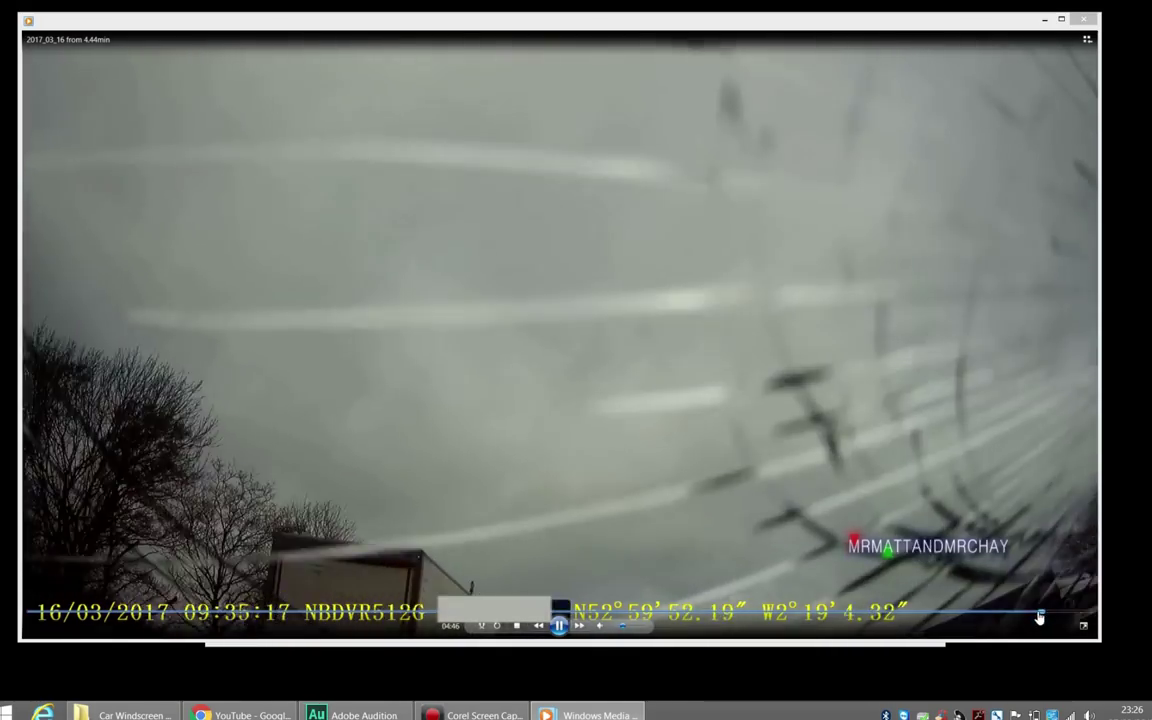
click(1041, 617)
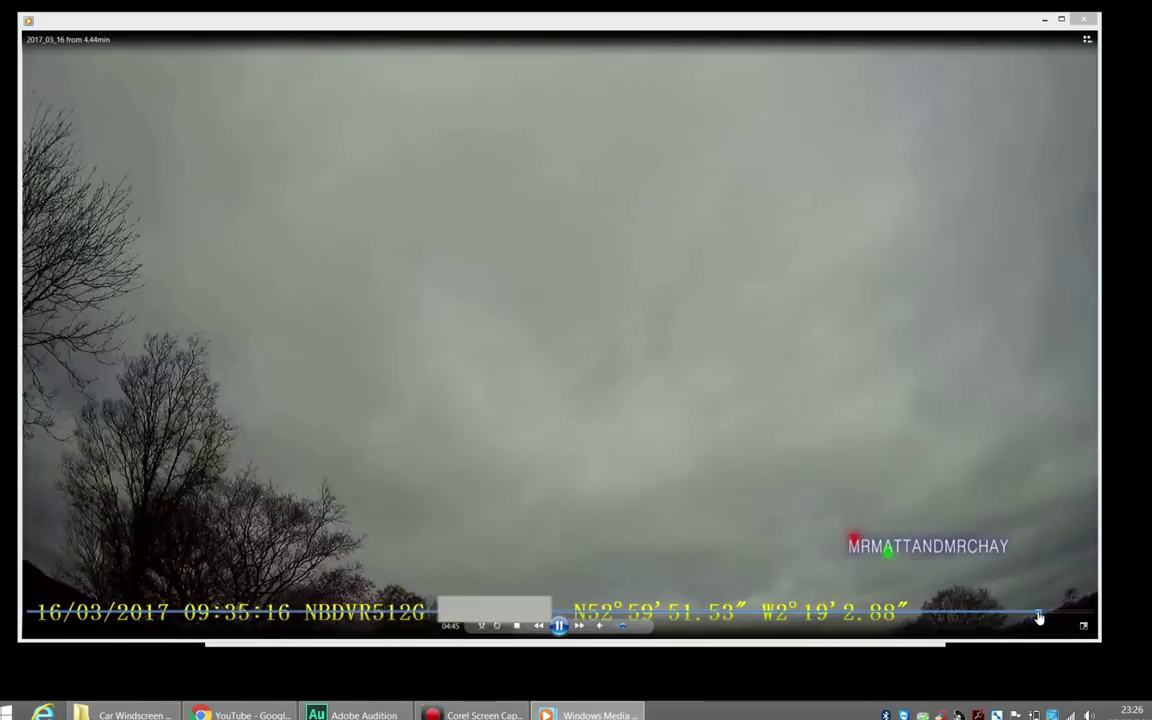
key(alt+F4)
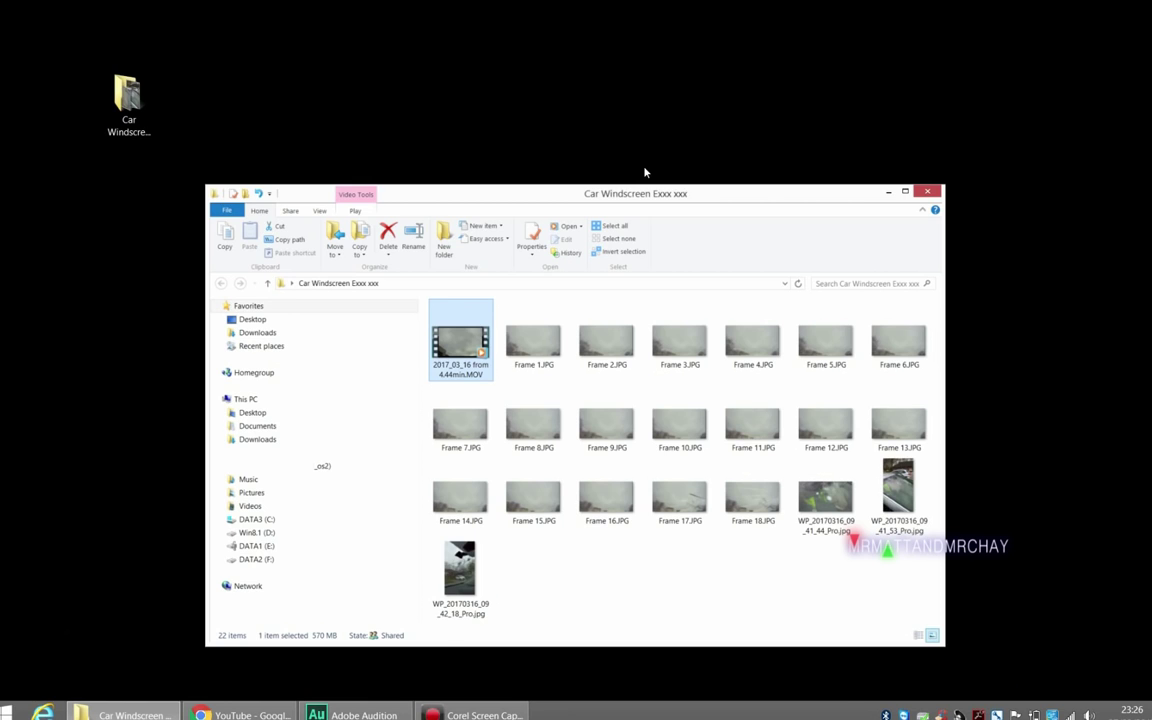
Launch Adobe Premiere Pro CS6 and open the recent project airplane windscreen.prproj
key(super)
text(premiere Pro CS6)
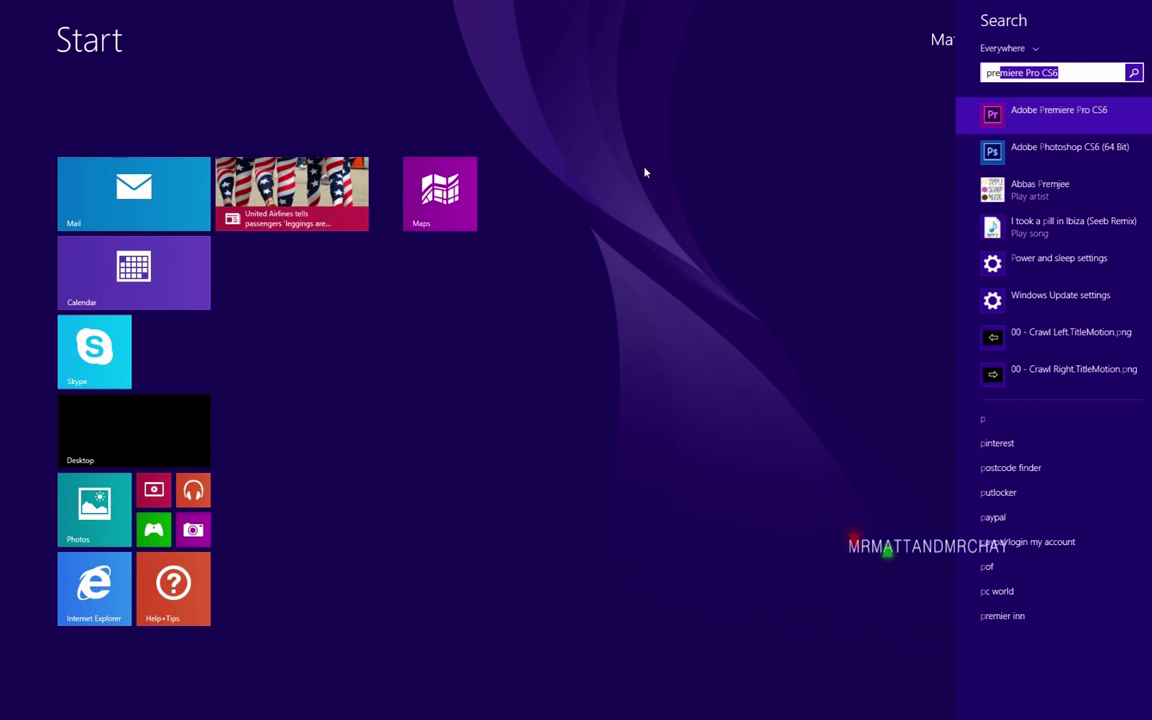
key(Return)
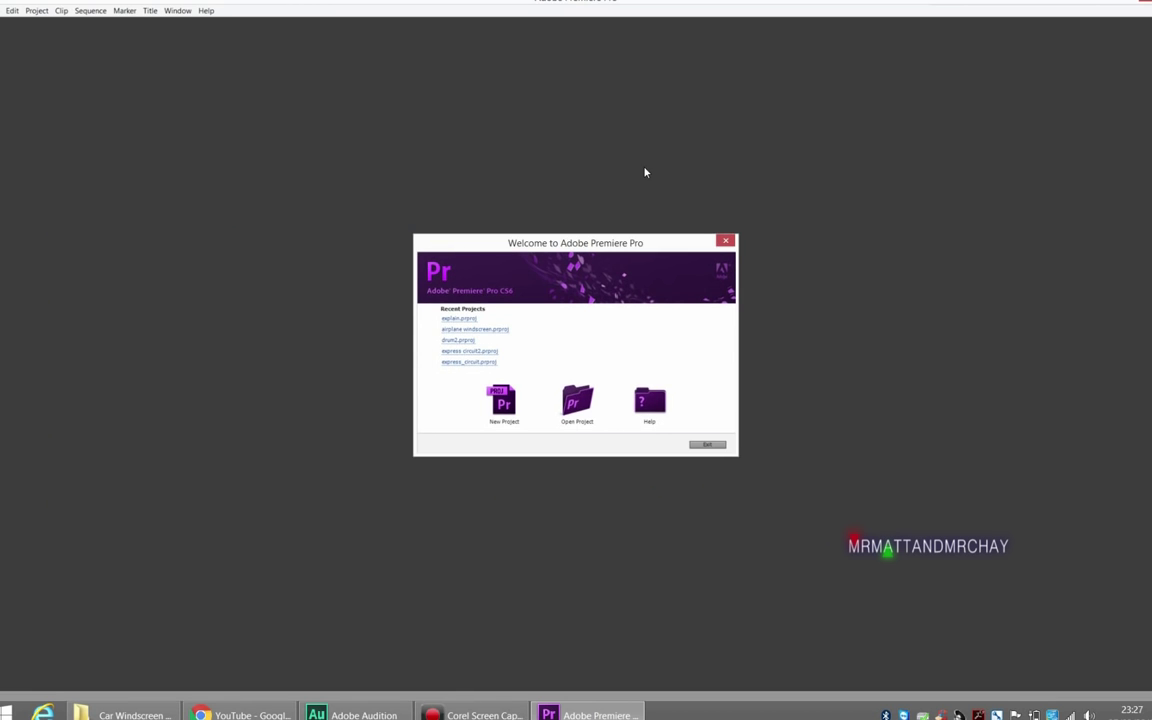
click(476, 330)
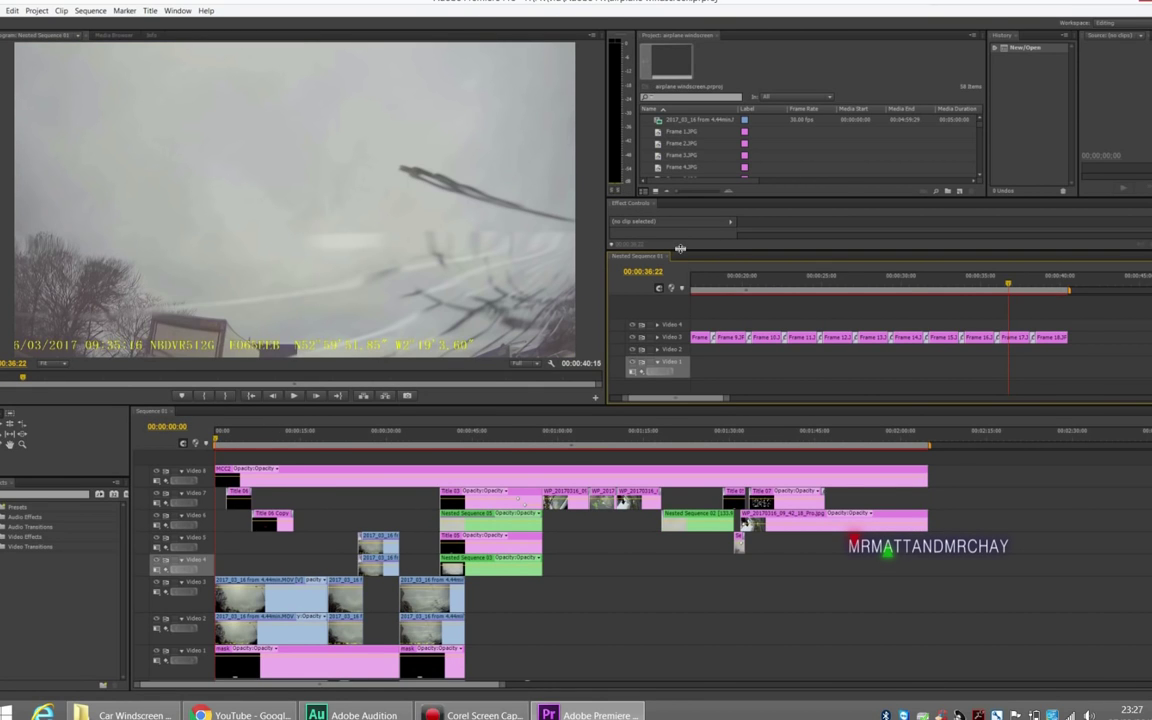
Show Sequence 01 in the program monitor and make the Effect Controls panel slightly taller
click(623, 38)
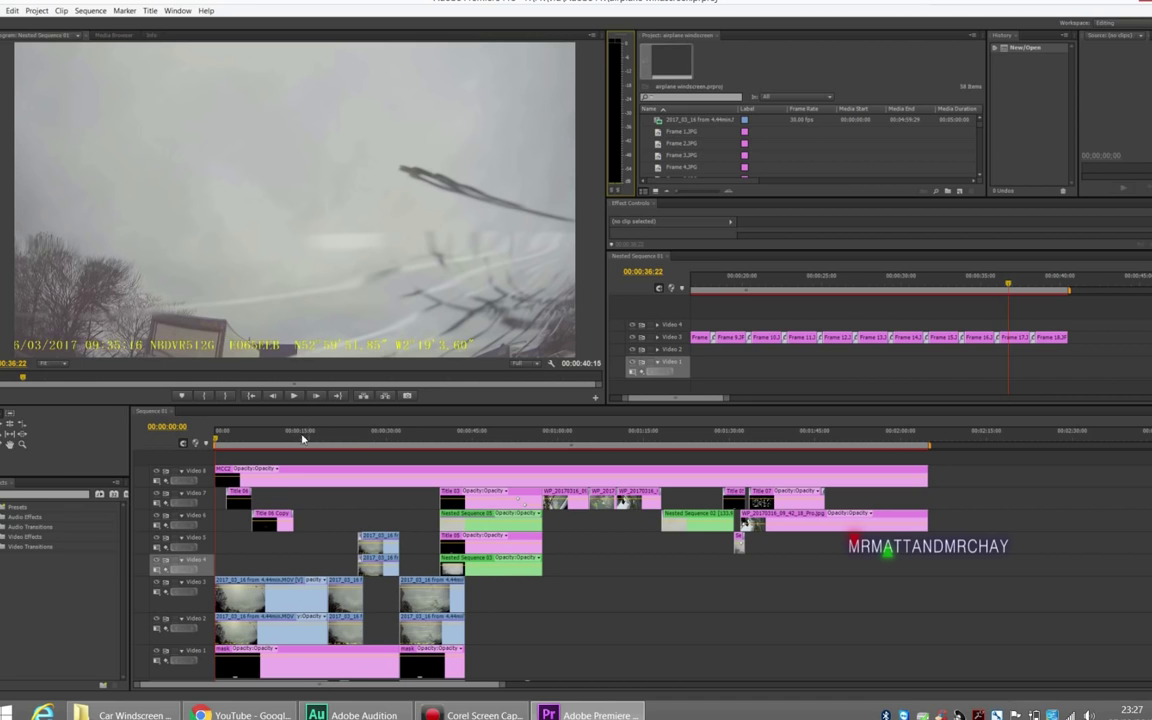
click(151, 412)
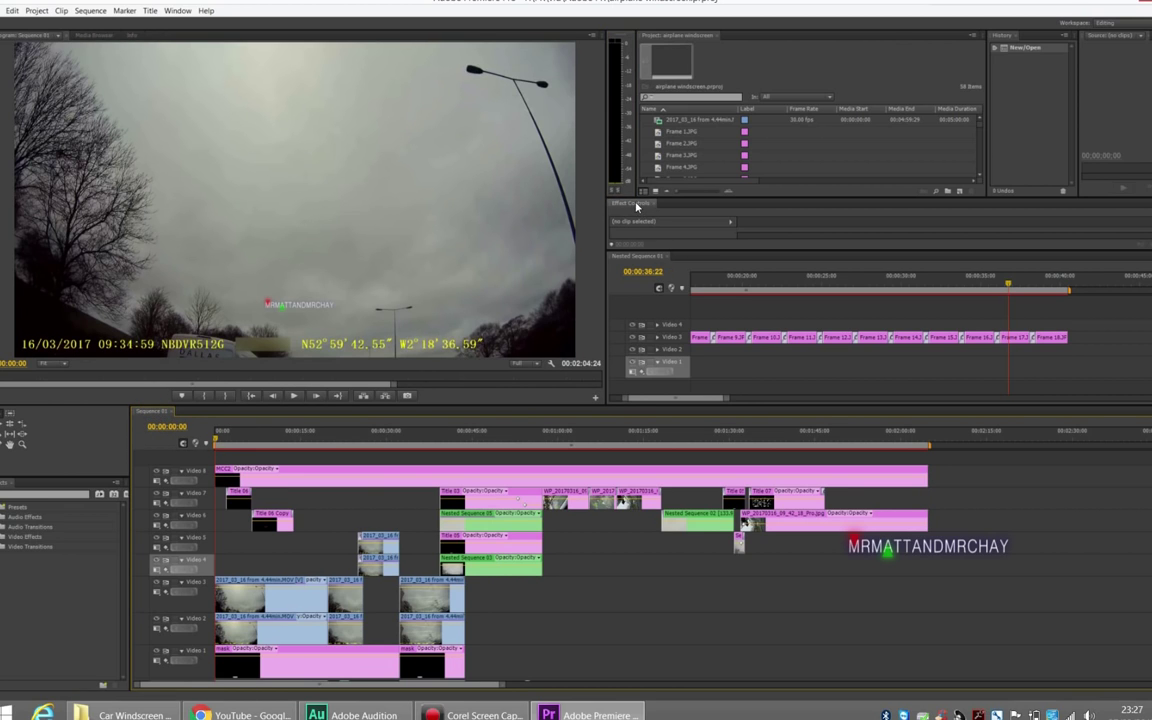
drag(682, 248, 682, 269)
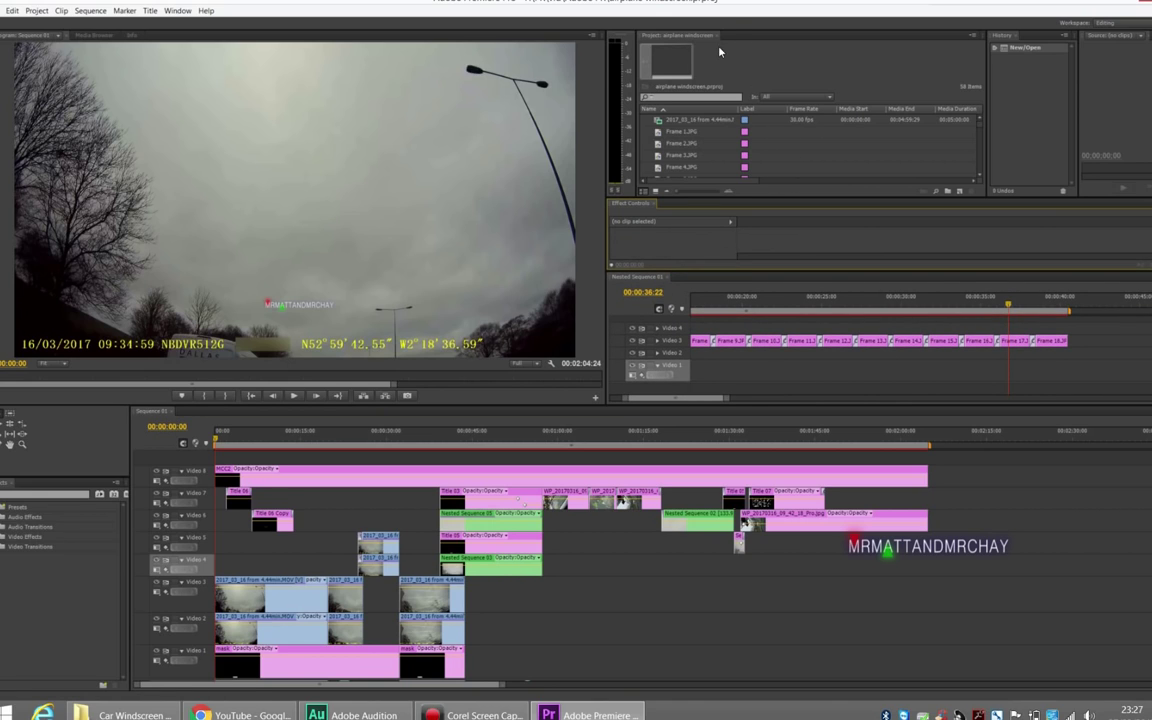
Examine the project's imported media, checking Frame 1.JPG to Frame 3.JPG and the frames listed below them
click(646, 41)
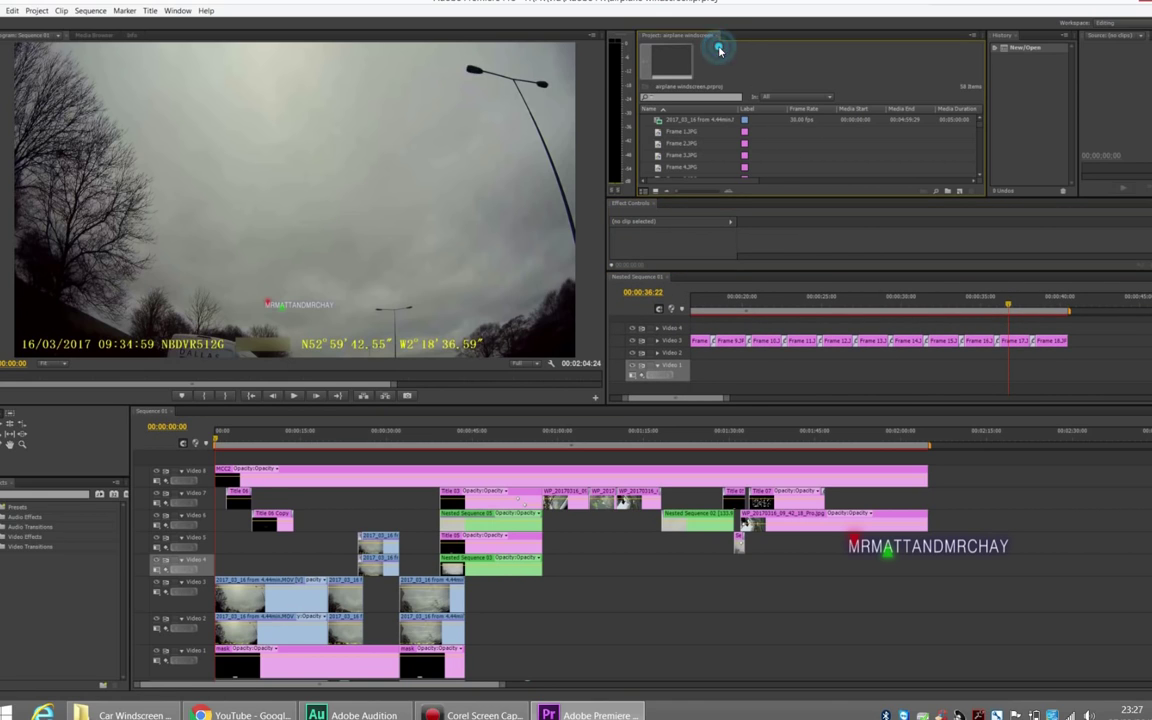
click(684, 131)
click(684, 143)
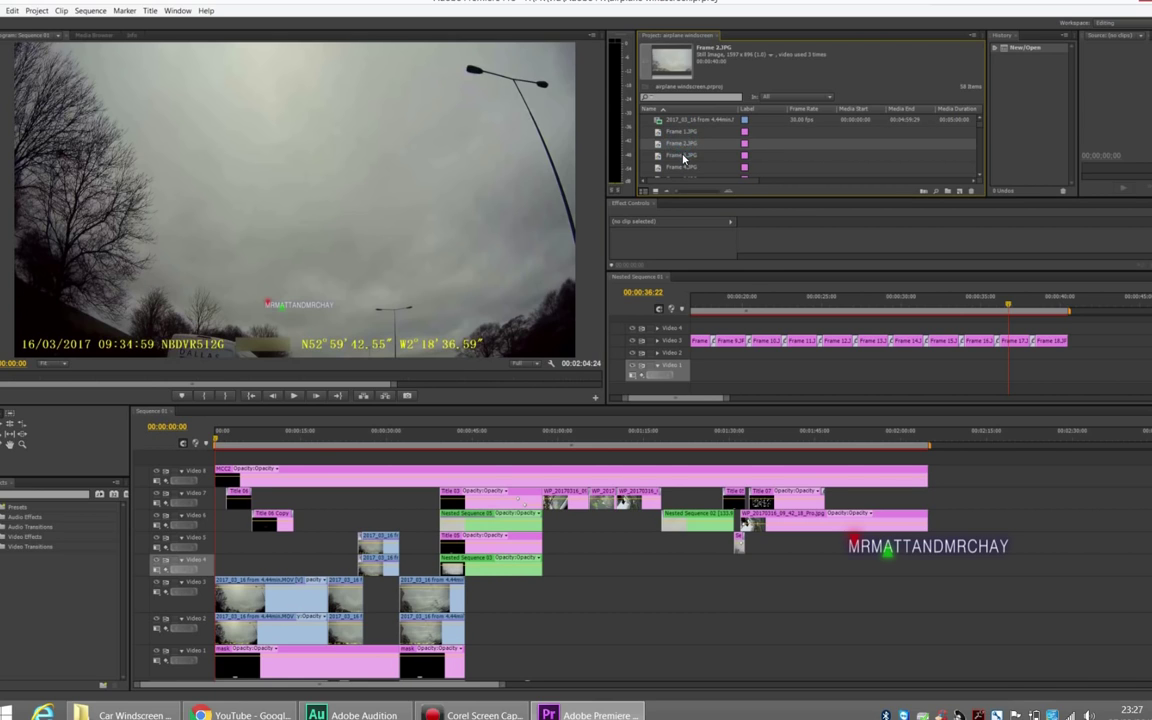
click(684, 156)
click(978, 180)
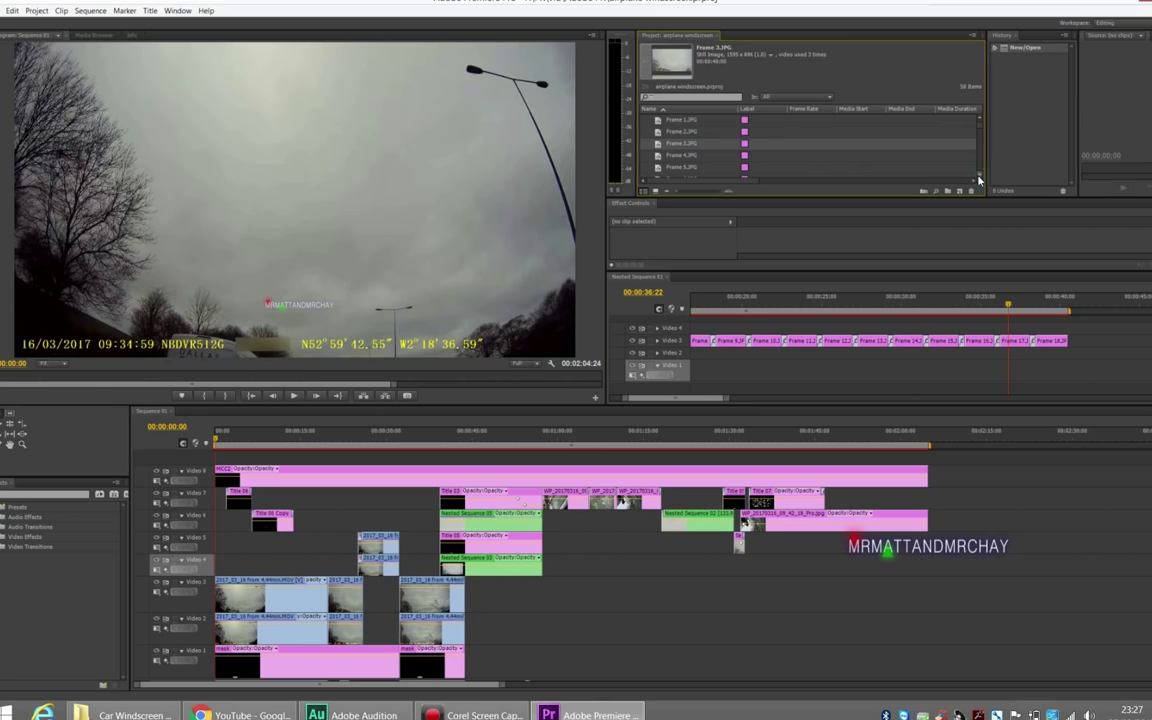
click(978, 180)
click(978, 180)
click(978, 180)
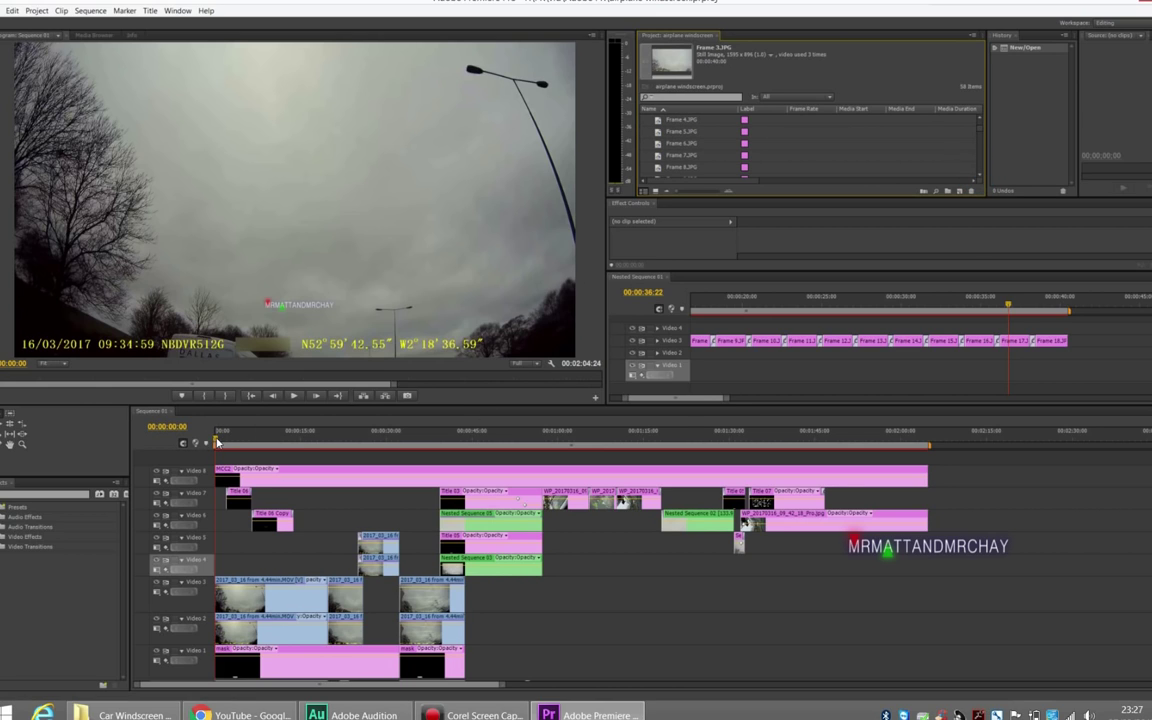
Mute the system sound and switch the Video 8 track off and on to check the MCC2 watermark at 00:00:00:16
drag(216, 442, 219, 442)
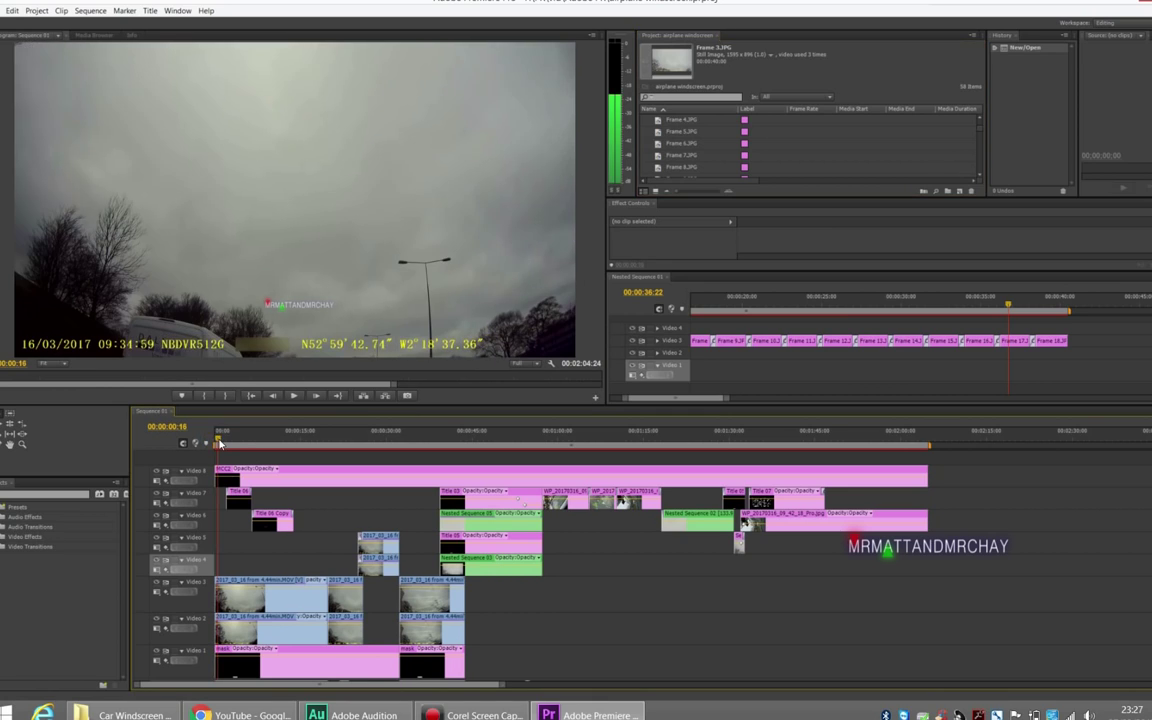
click(225, 470)
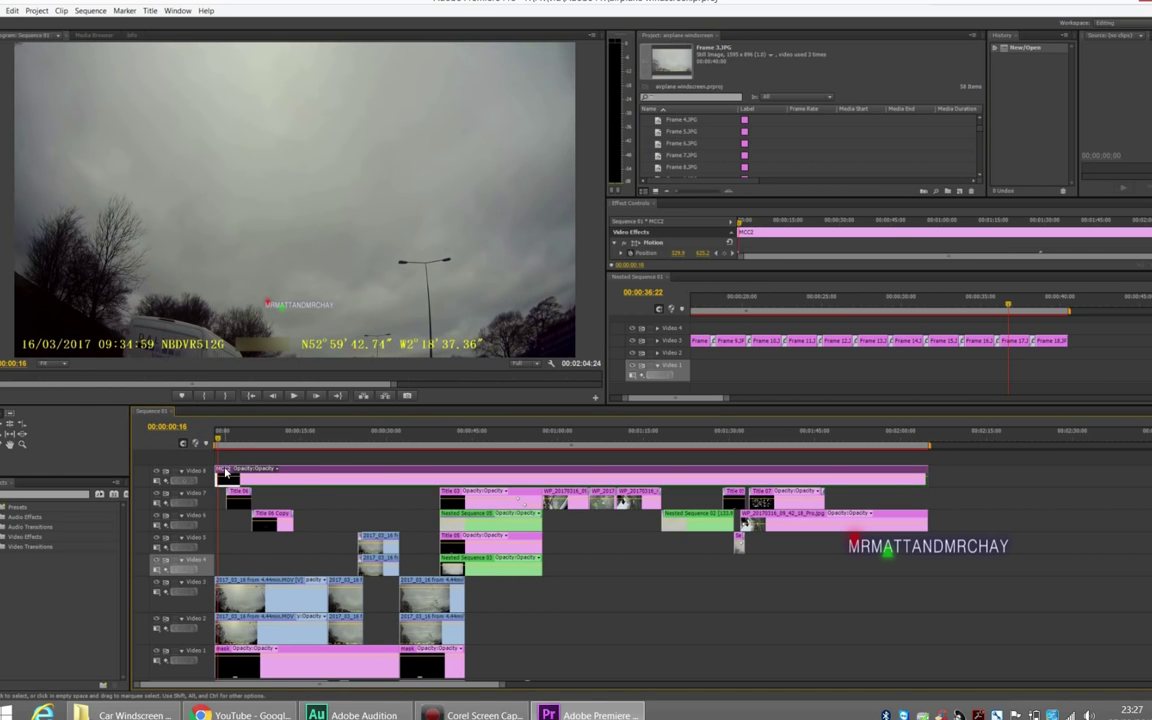
key(XF86AudioMute)
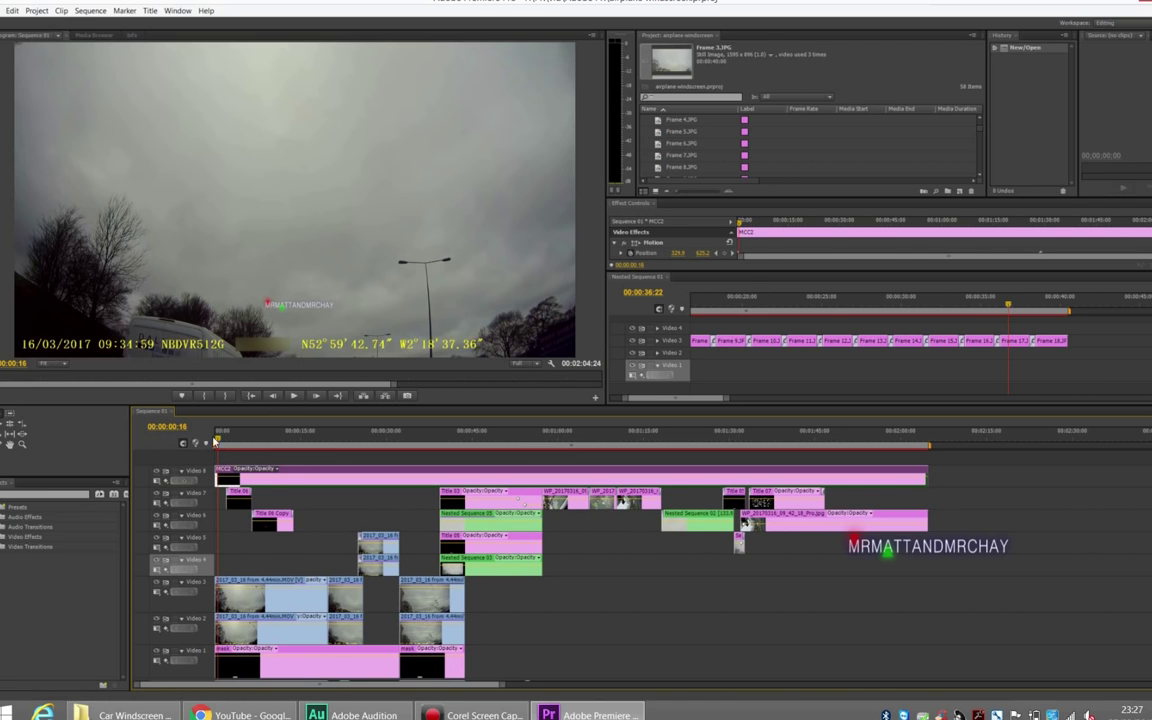
click(156, 470)
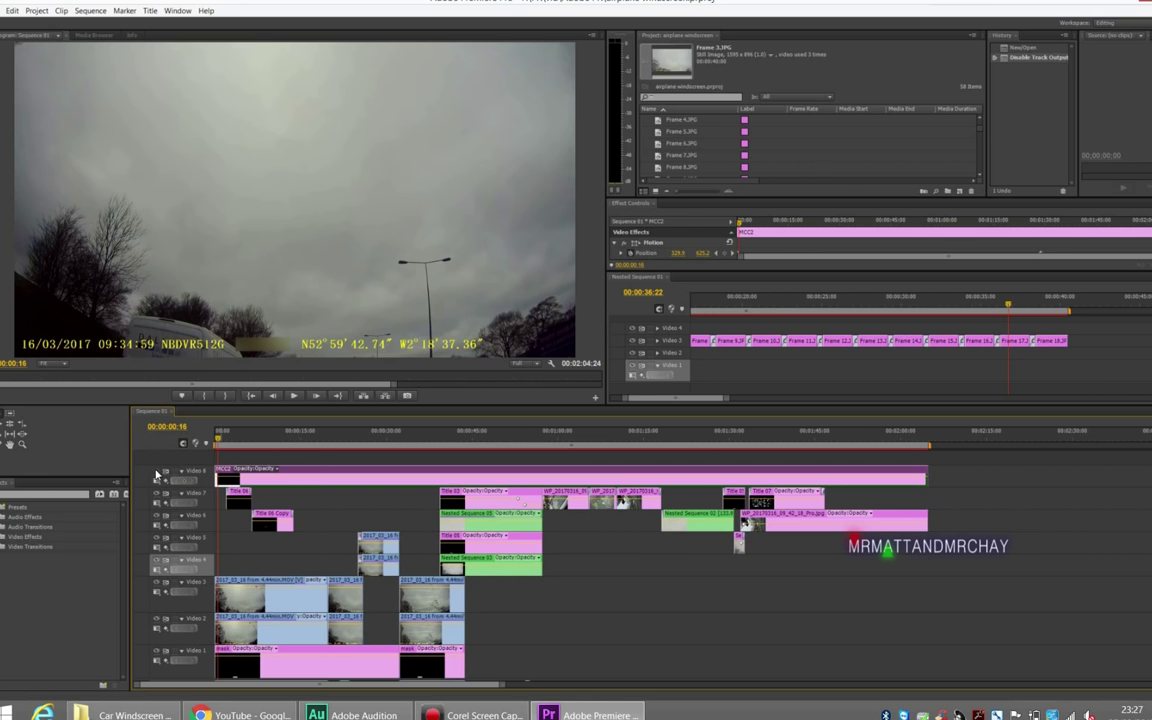
click(156, 470)
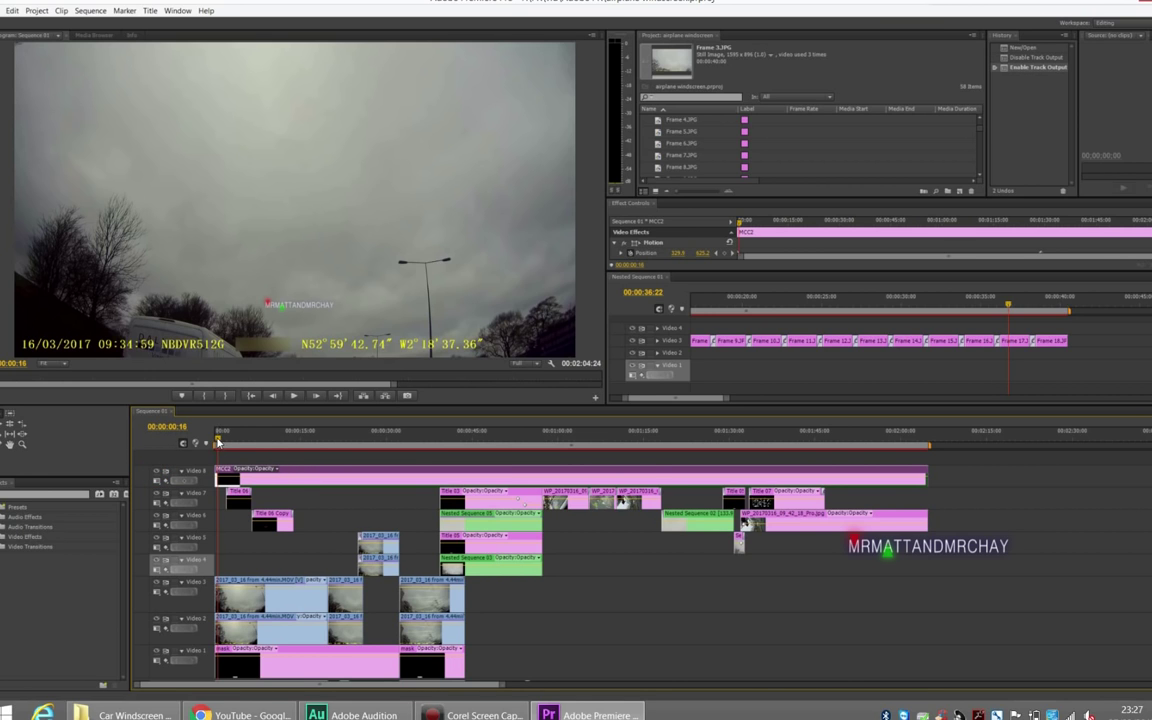
Check the Title 06 caption at 00:00:03:29 by switching the Video 7 track off and on
click(235, 443)
click(238, 443)
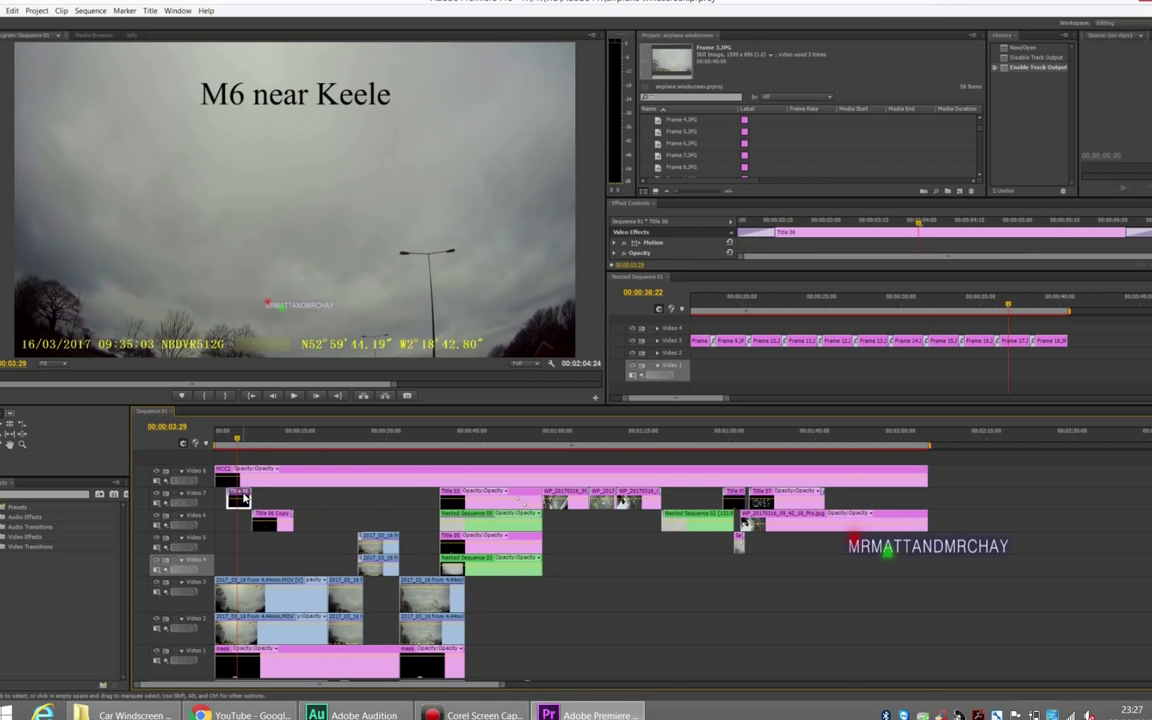
click(156, 470)
click(156, 470)
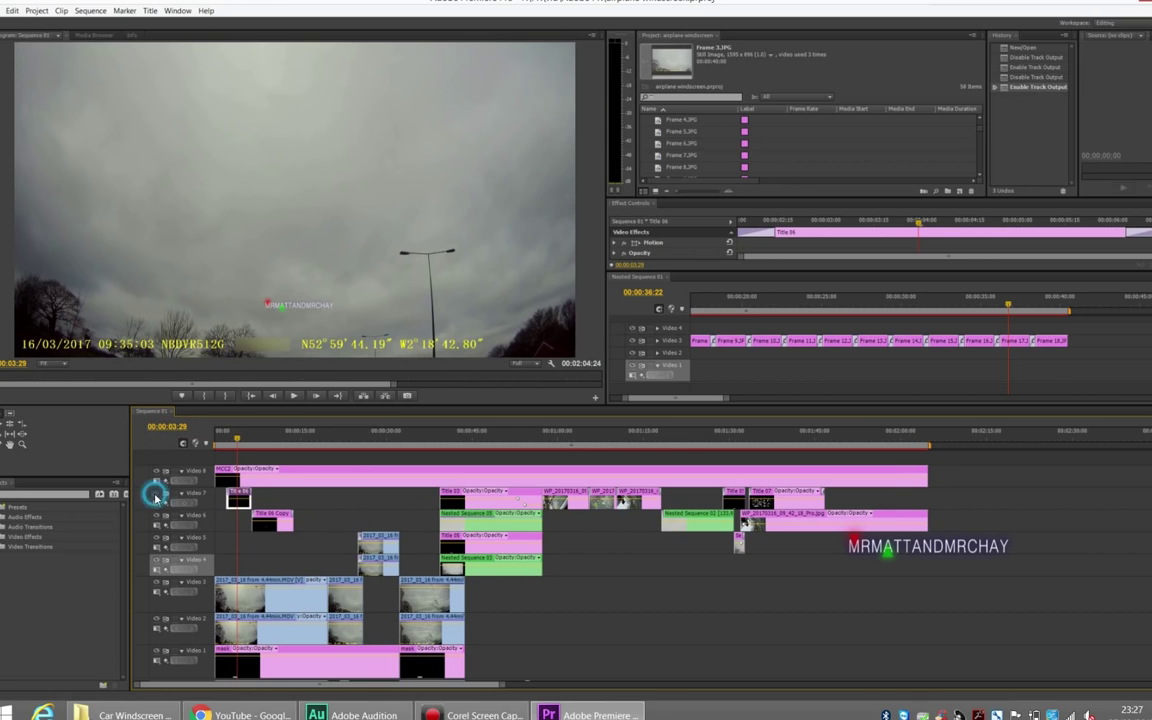
Check the Title 06 Copy overlay at 00:00:10:19 by switching the Video 6 track off and on
click(276, 443)
click(265, 521)
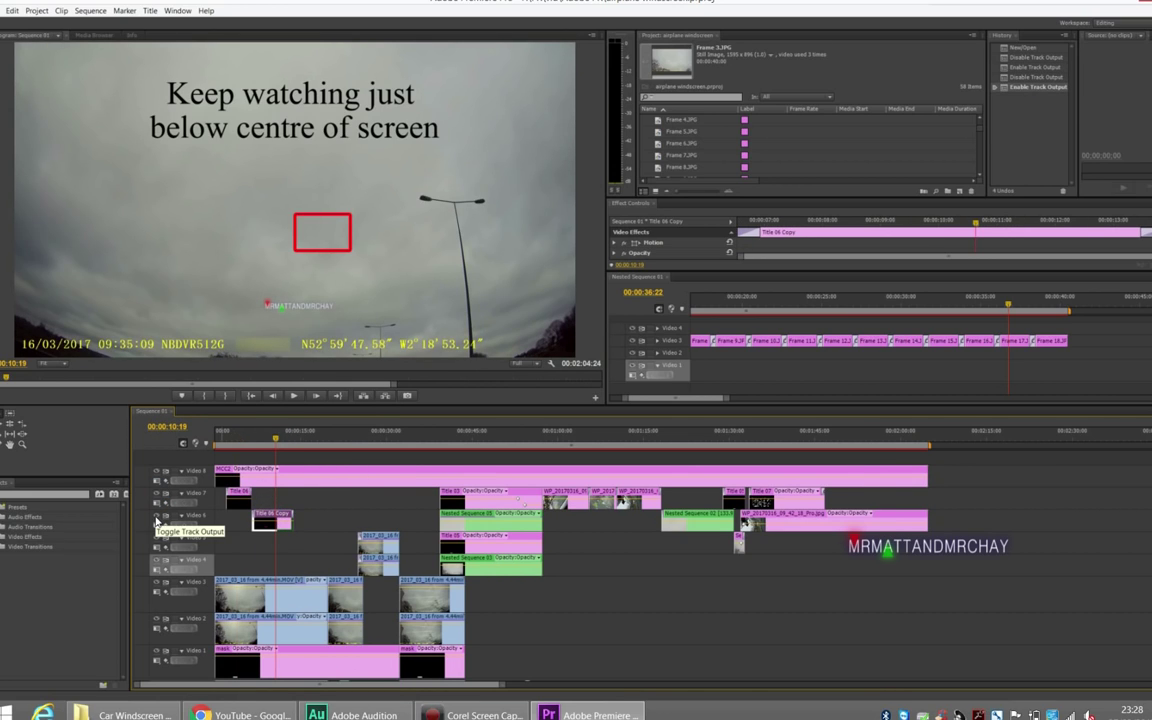
click(156, 517)
click(156, 517)
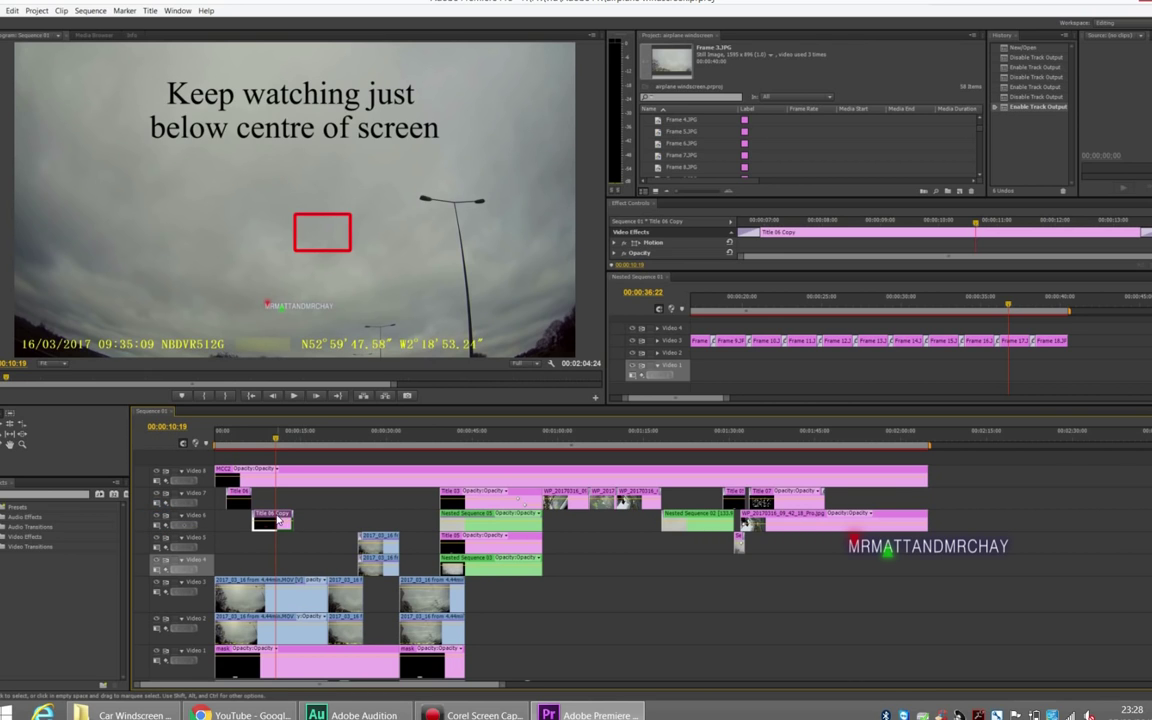
Open Title 06 Copy in the title editor, inspect its red rectangle's properties and close the editor
double_click(279, 520)
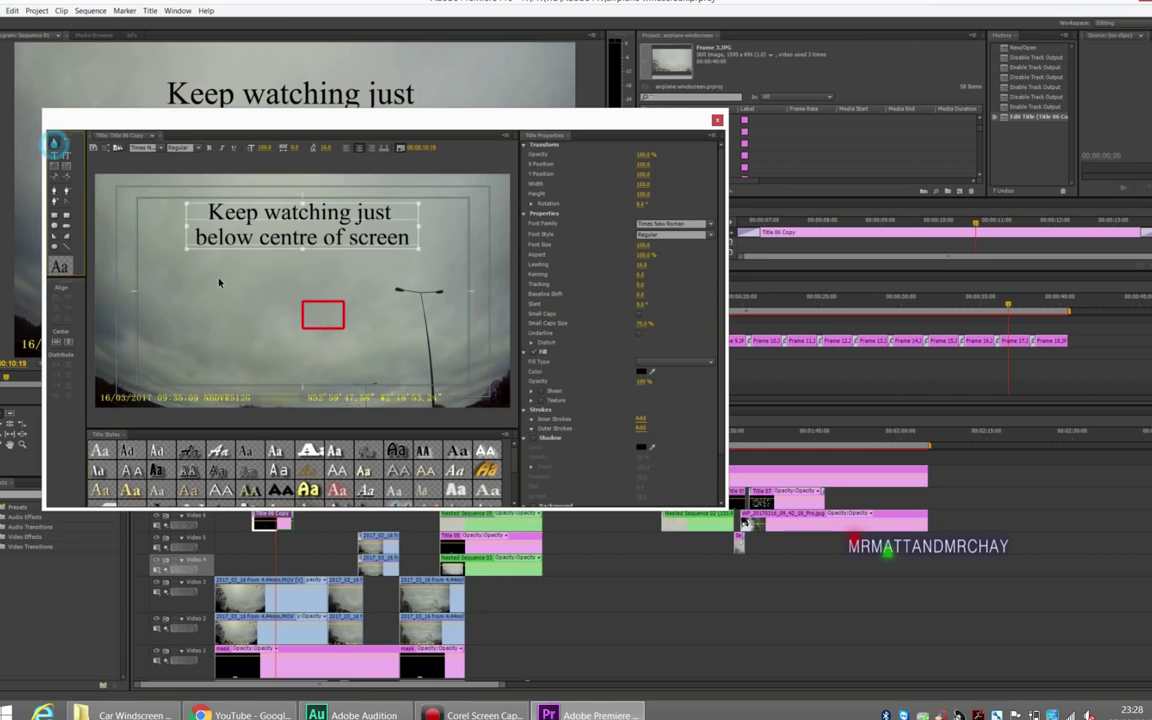
click(314, 307)
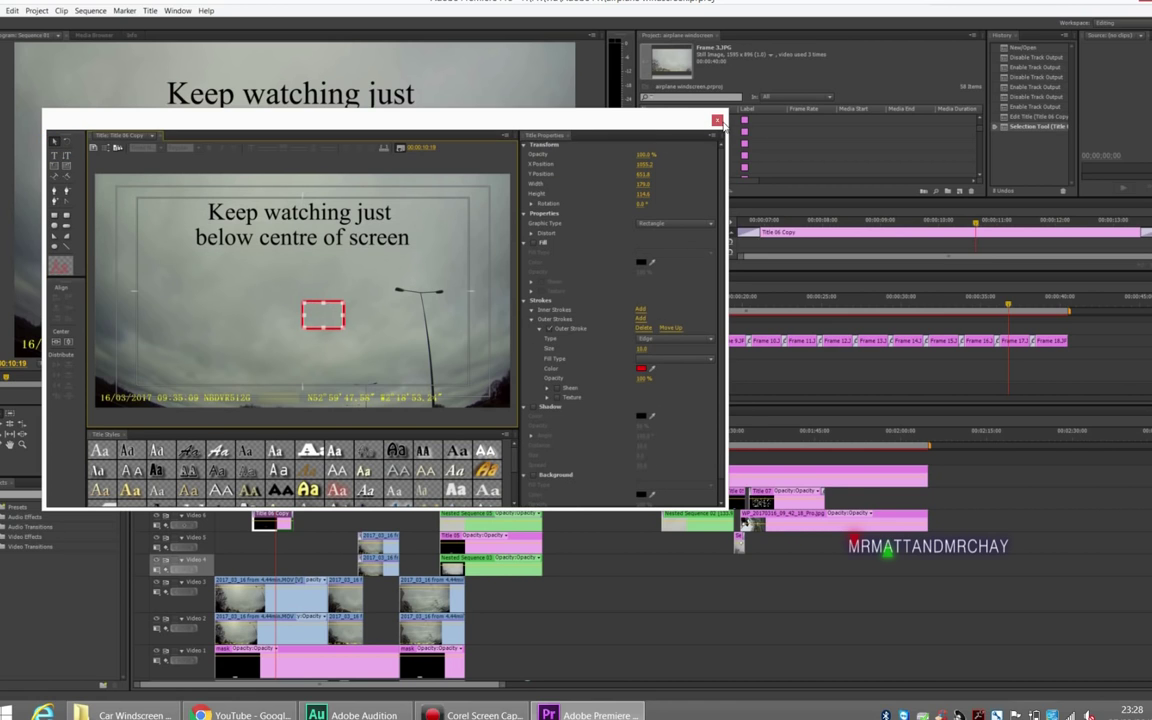
click(716, 120)
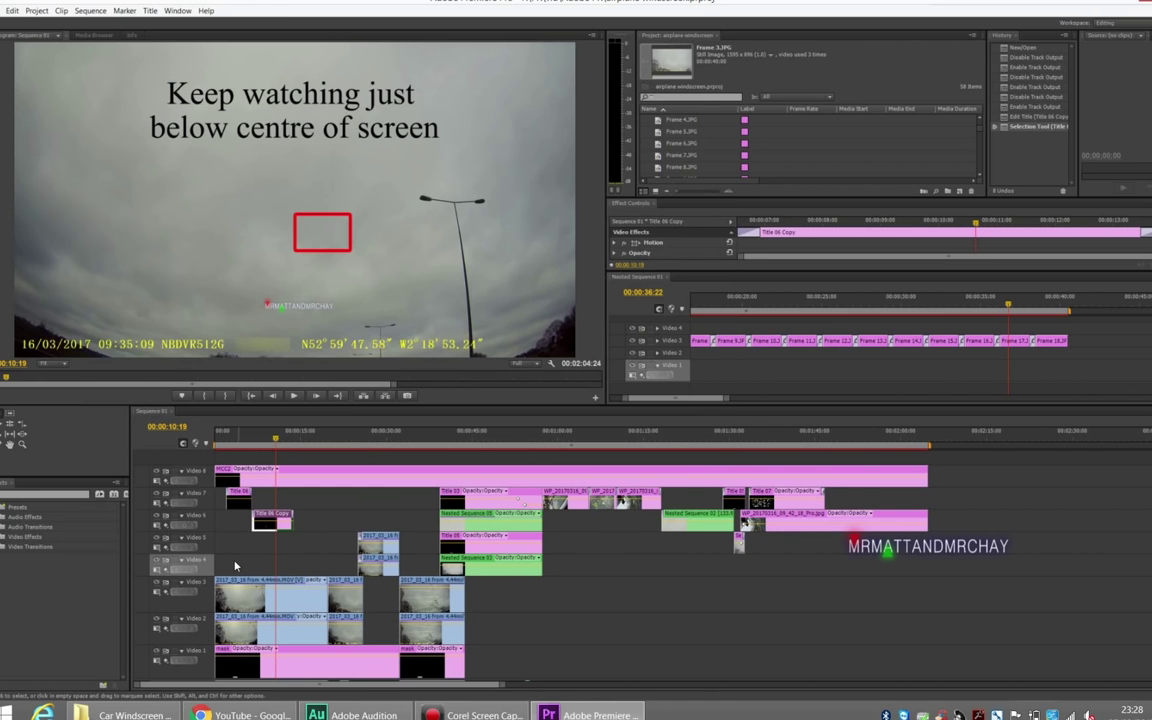
drag(232, 564, 256, 610)
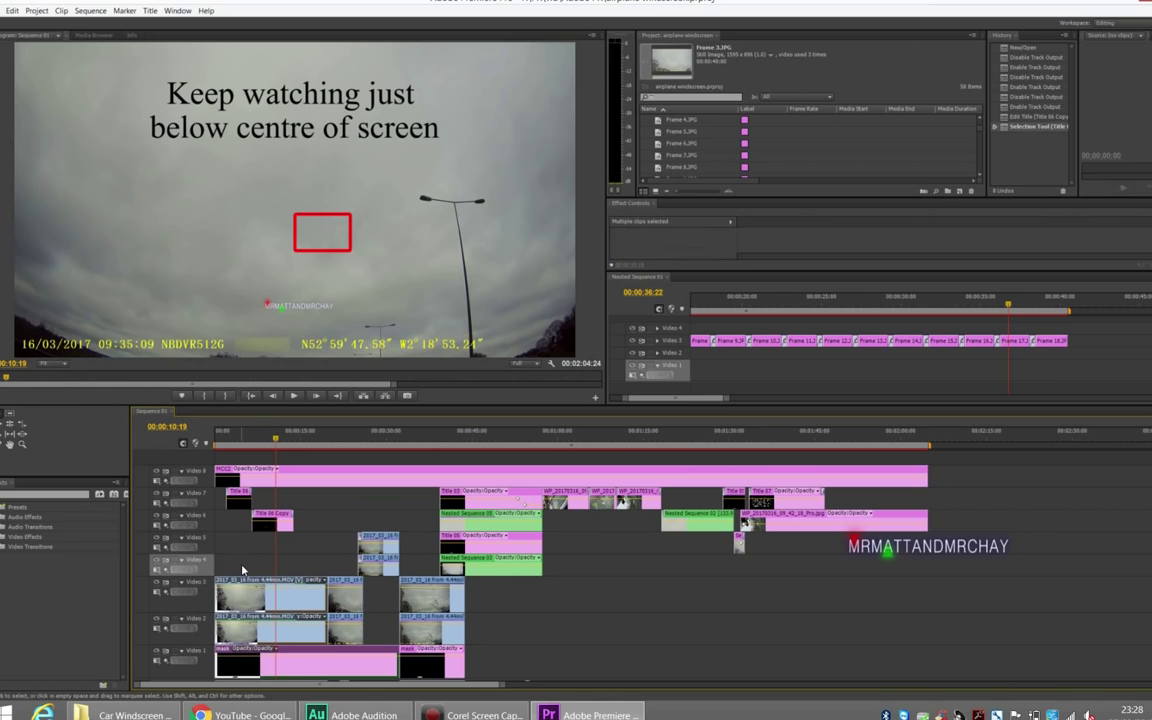
click(240, 573)
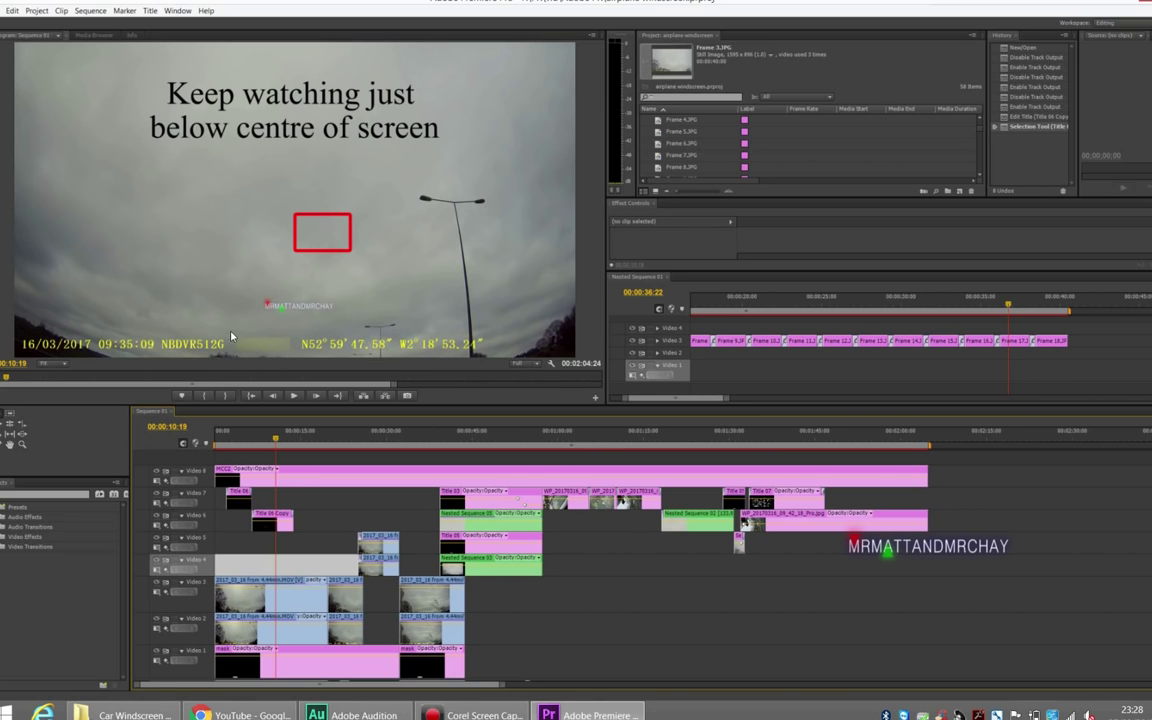
click(290, 581)
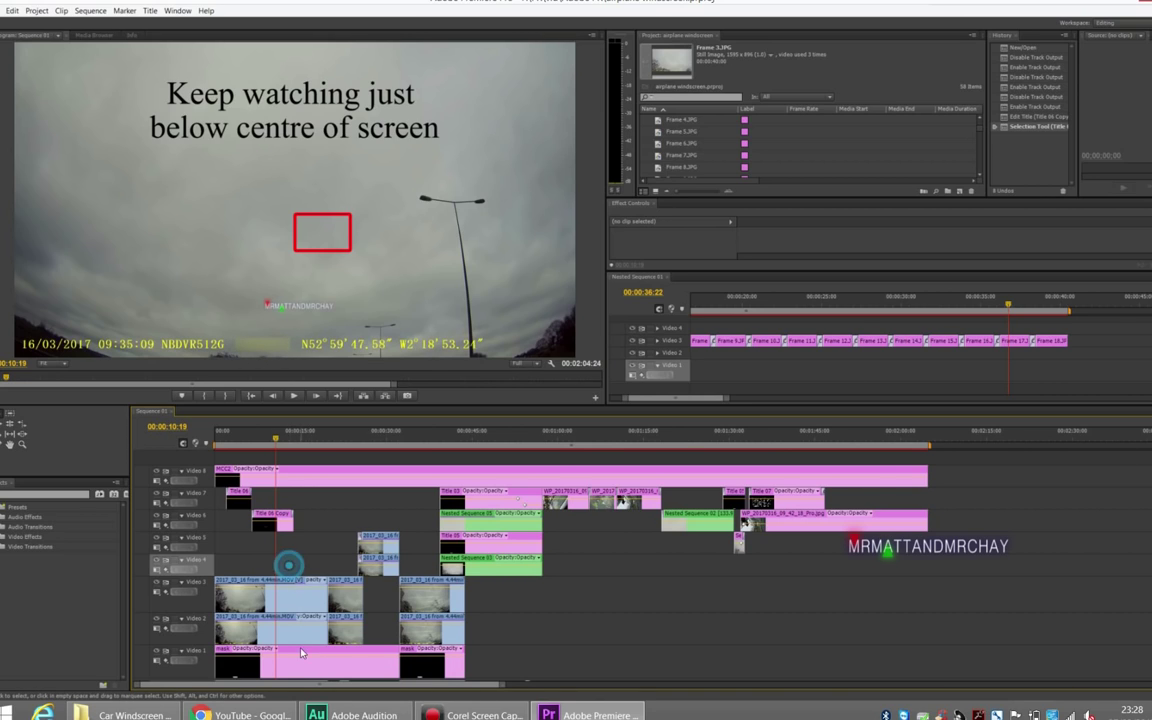
Hide the Video 3 and Video 2 tracks and inspect the white block of the mask title on Video 1
click(156, 582)
click(157, 619)
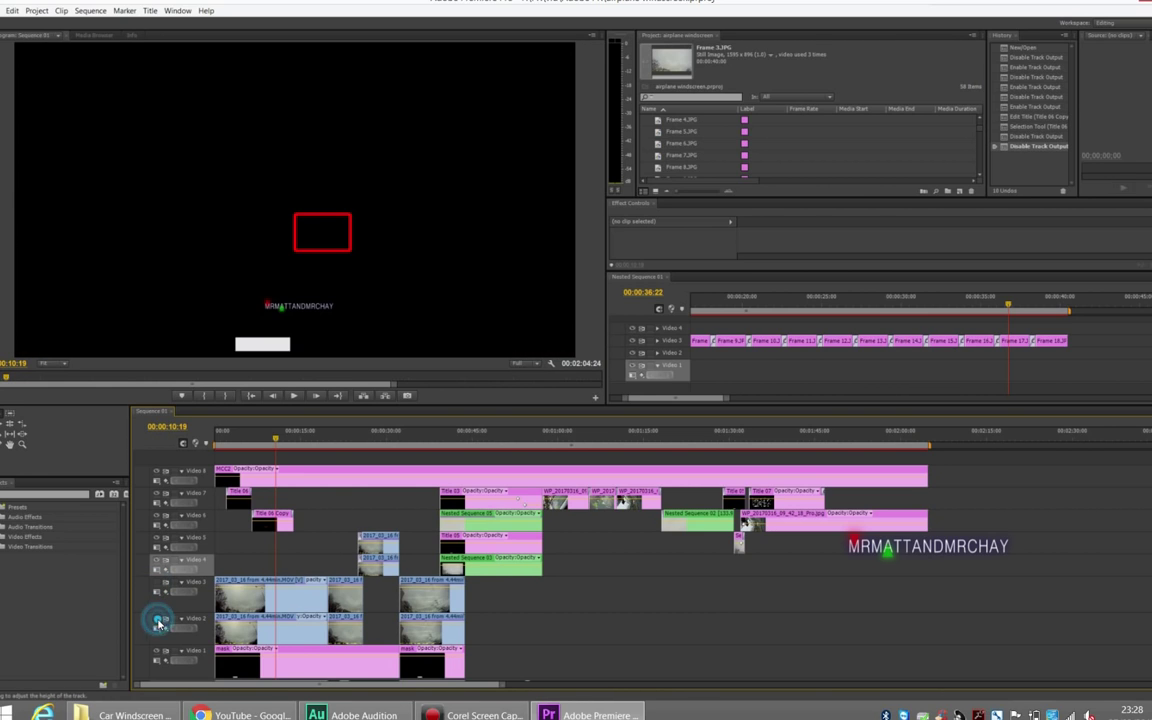
click(305, 654)
double_click(305, 654)
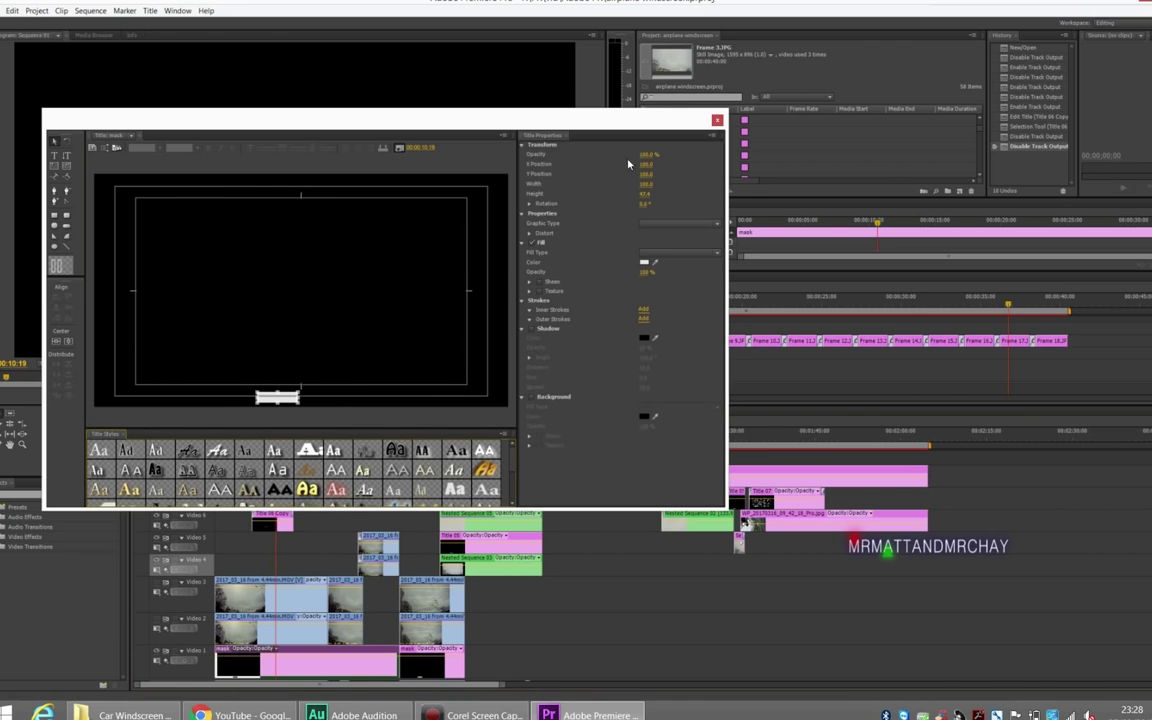
click(716, 120)
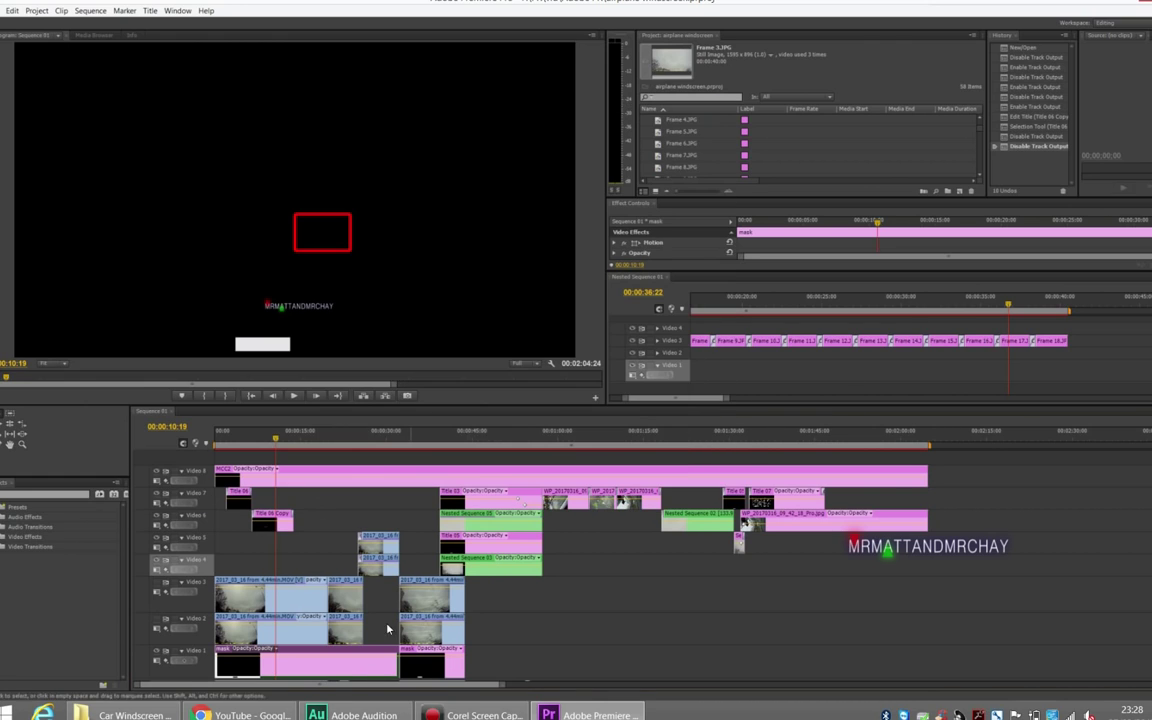
Show the Video 2 track again and enlarge the Effect Controls panel to reveal the Camera Blur on its first clip
click(247, 600)
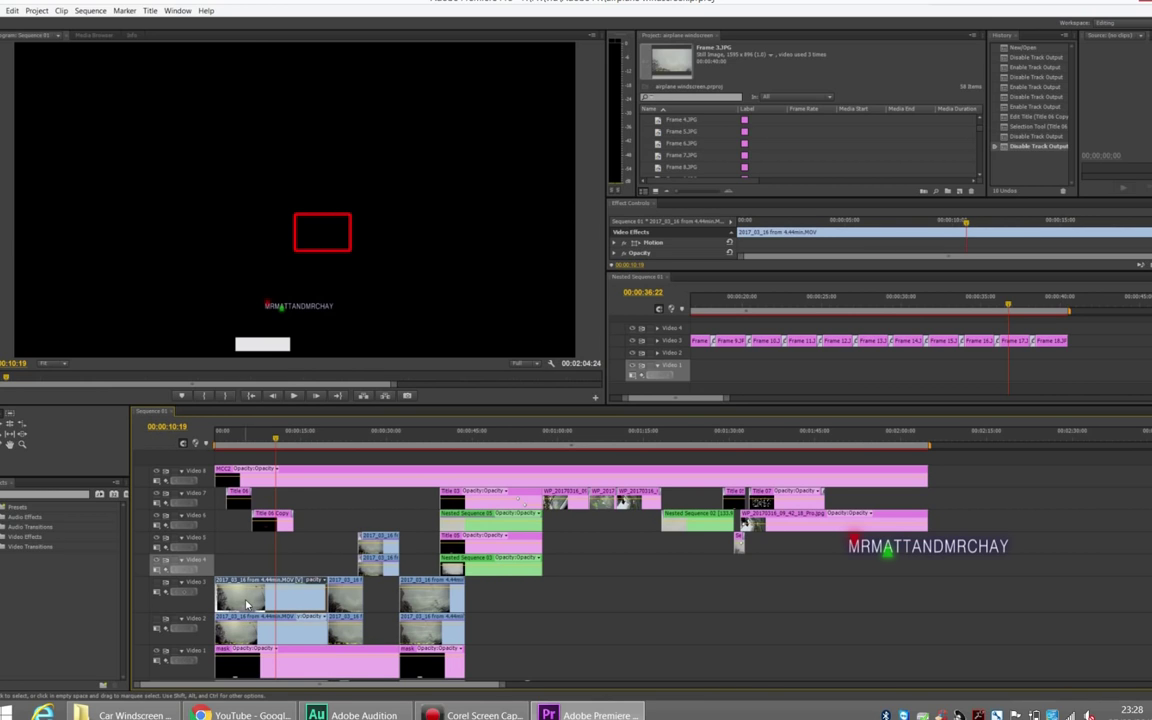
click(156, 620)
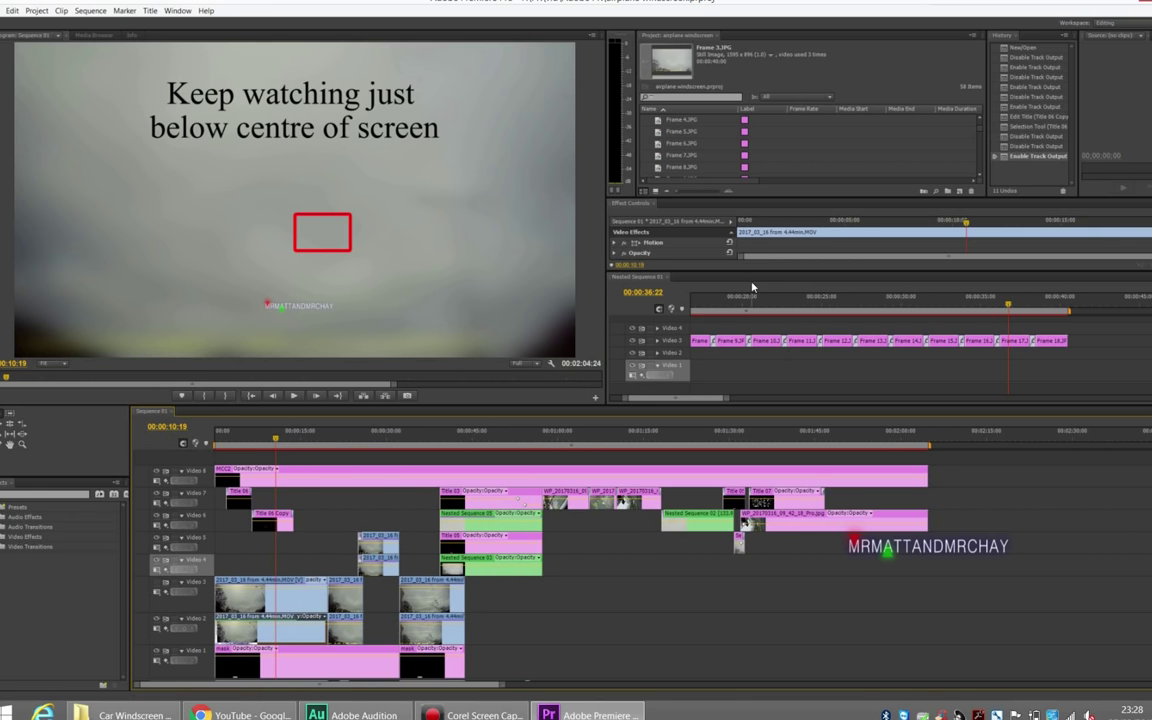
drag(746, 270, 745, 330)
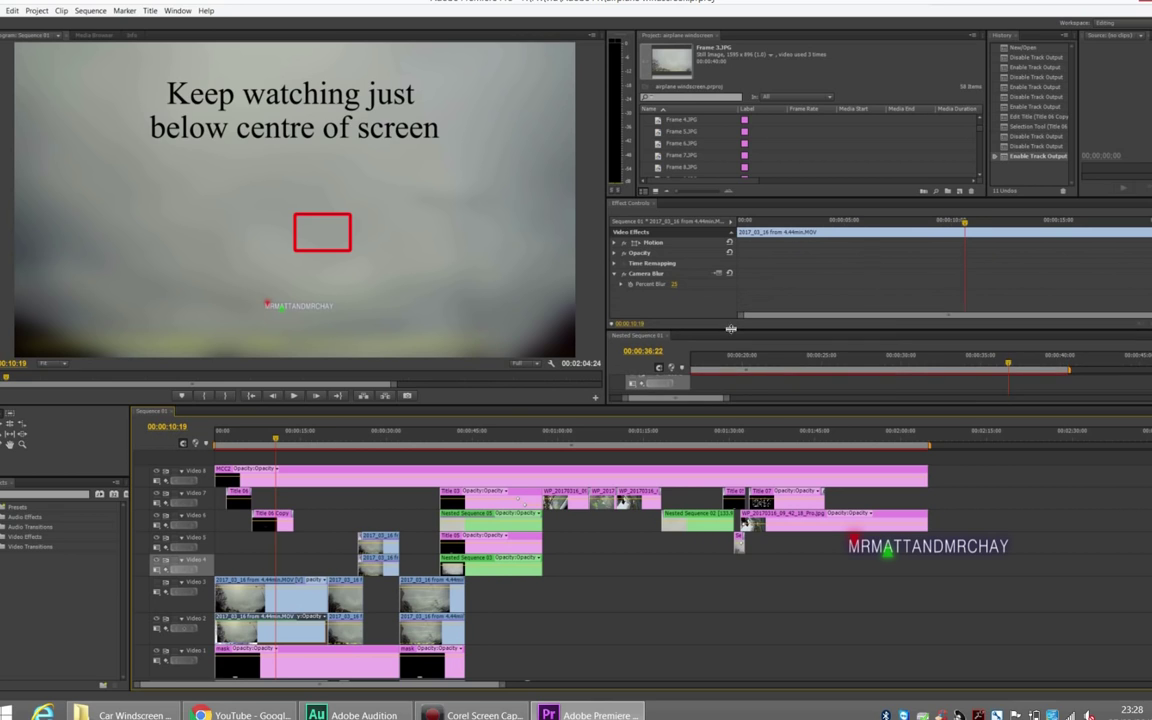
Try a Percent Blur of 100 in the Camera Blur on the first Video 2 clip and undo it
click(653, 277)
click(674, 285)
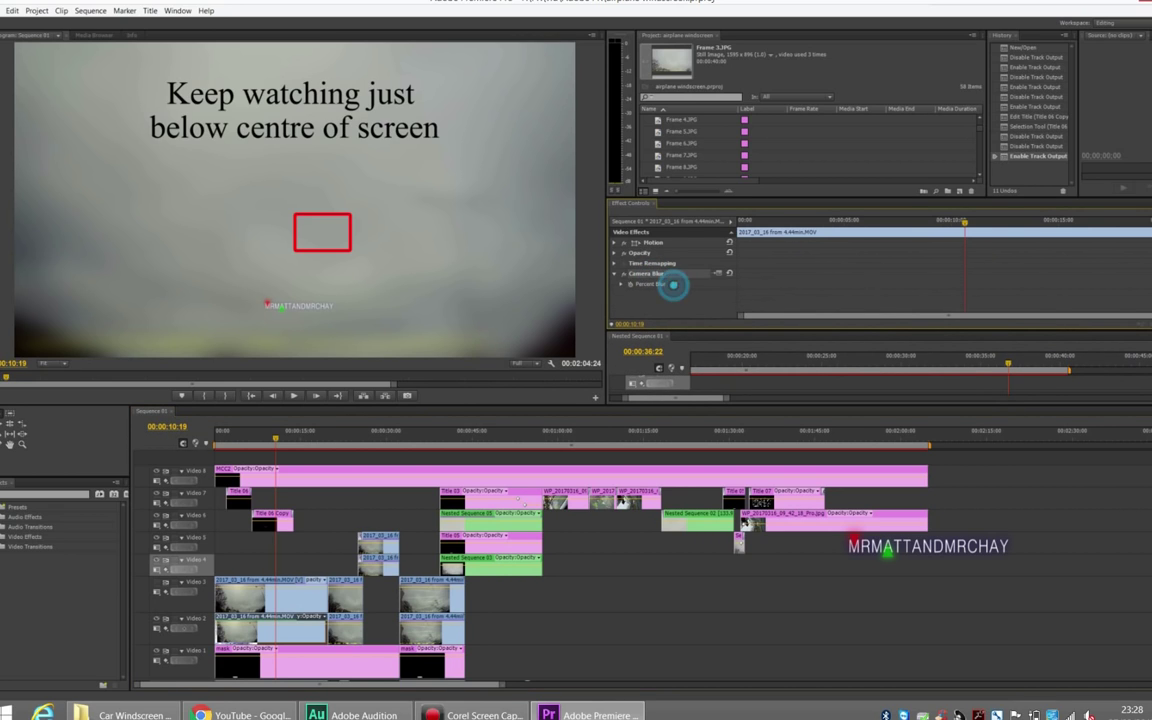
drag(674, 285, 696, 317)
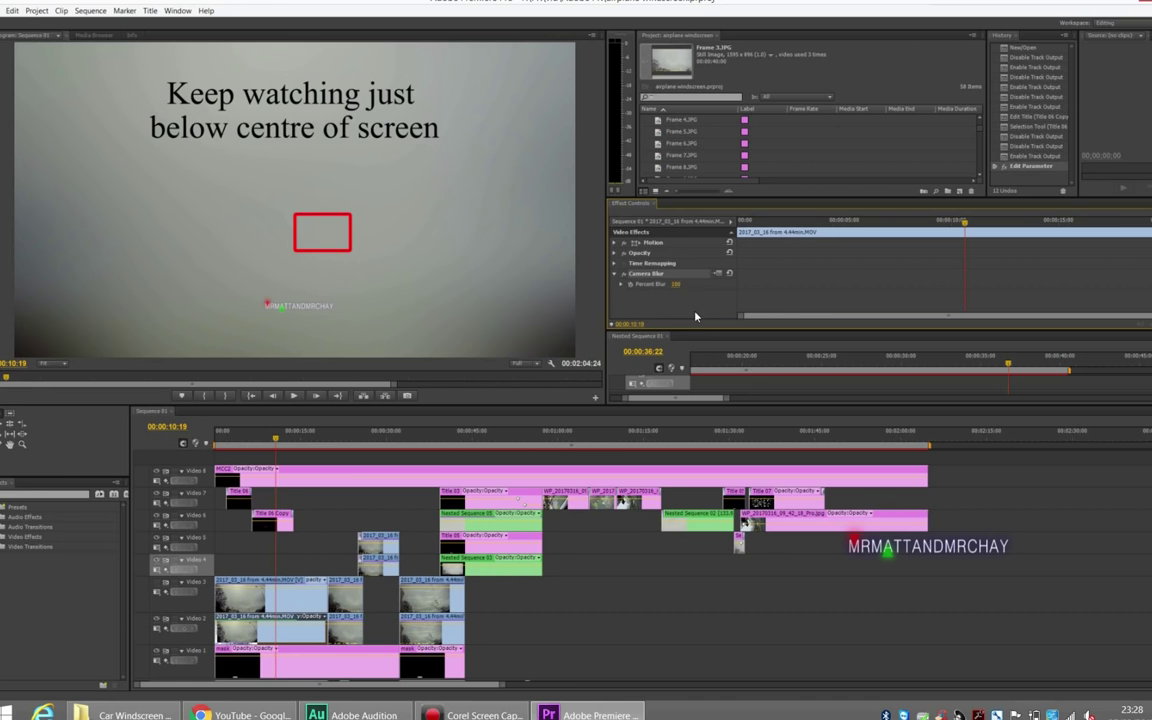
key(ctrl+z)
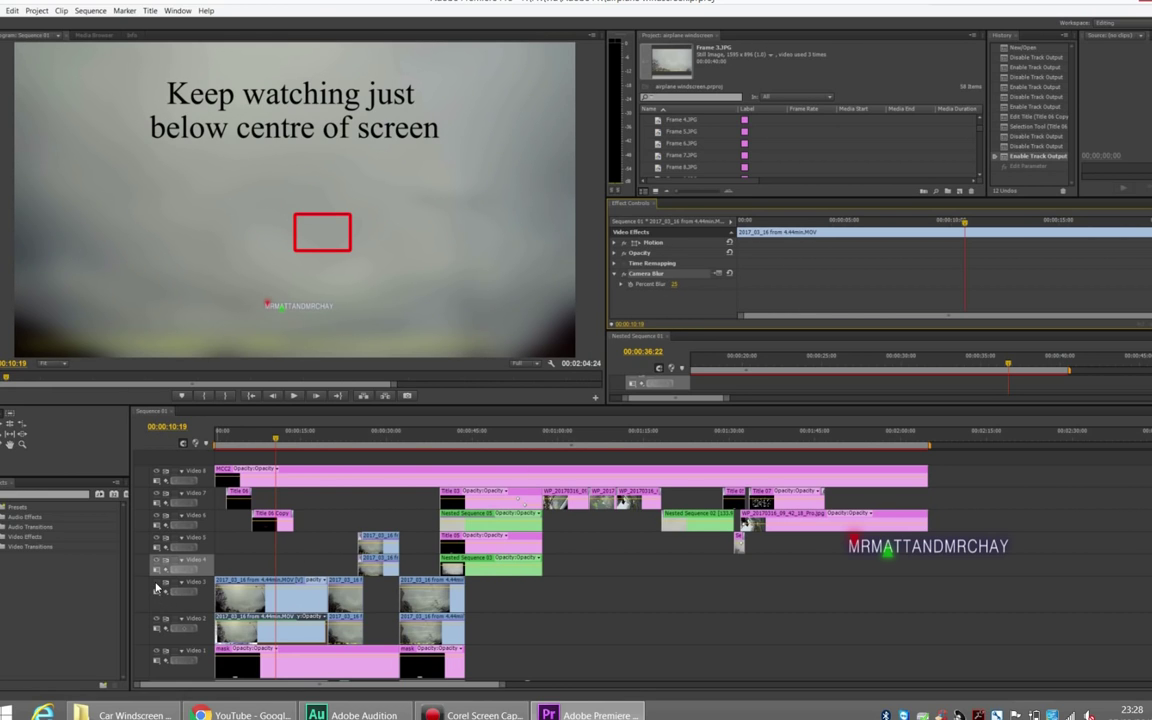
Show the Video 3 track again and set its first clip's Set Matte effect to take the matte from Video 1
click(155, 587)
click(241, 586)
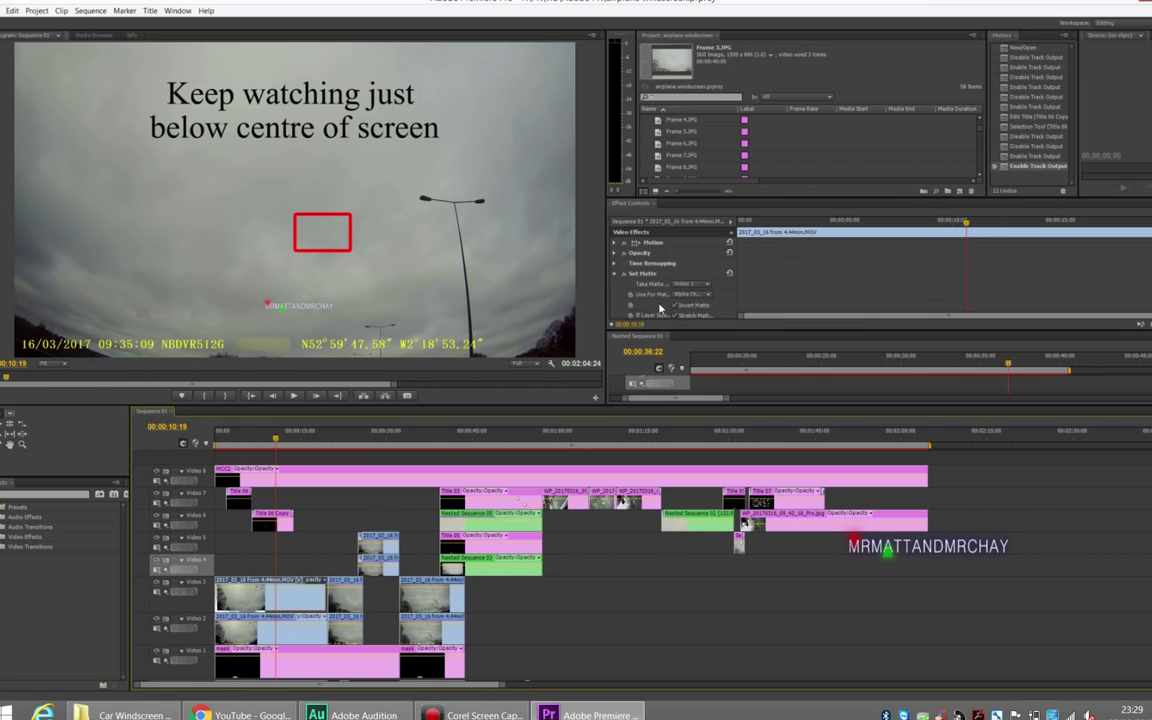
click(646, 276)
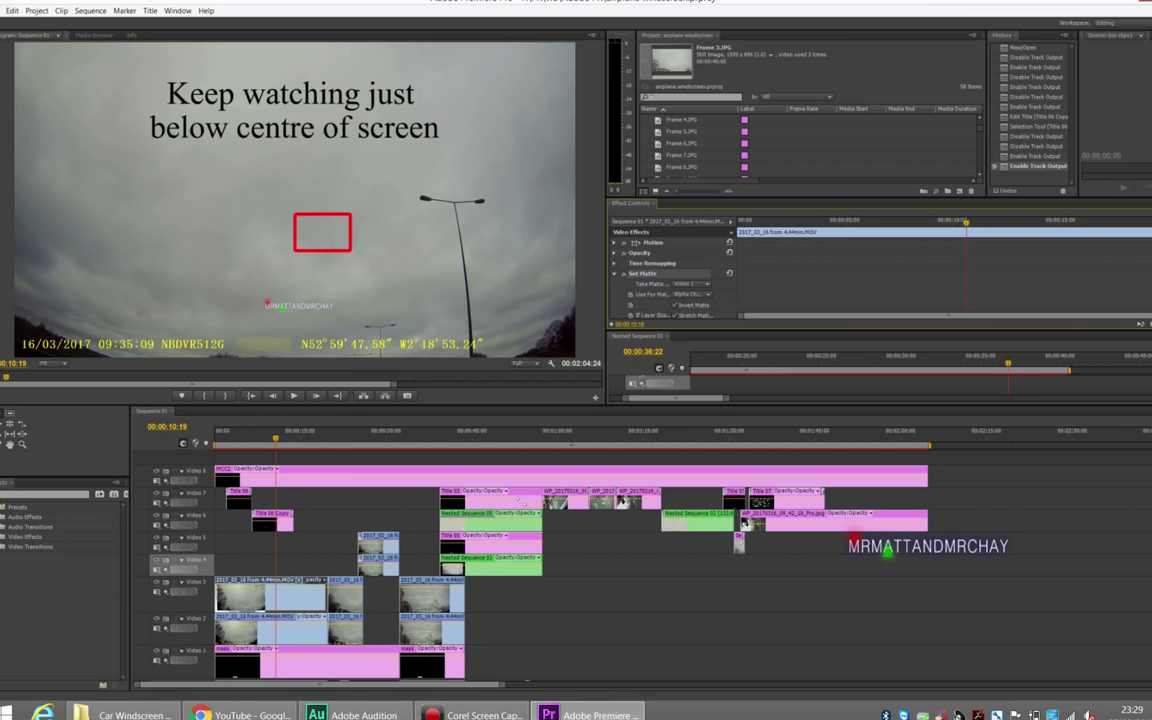
scroll(831, 260, down, 1)
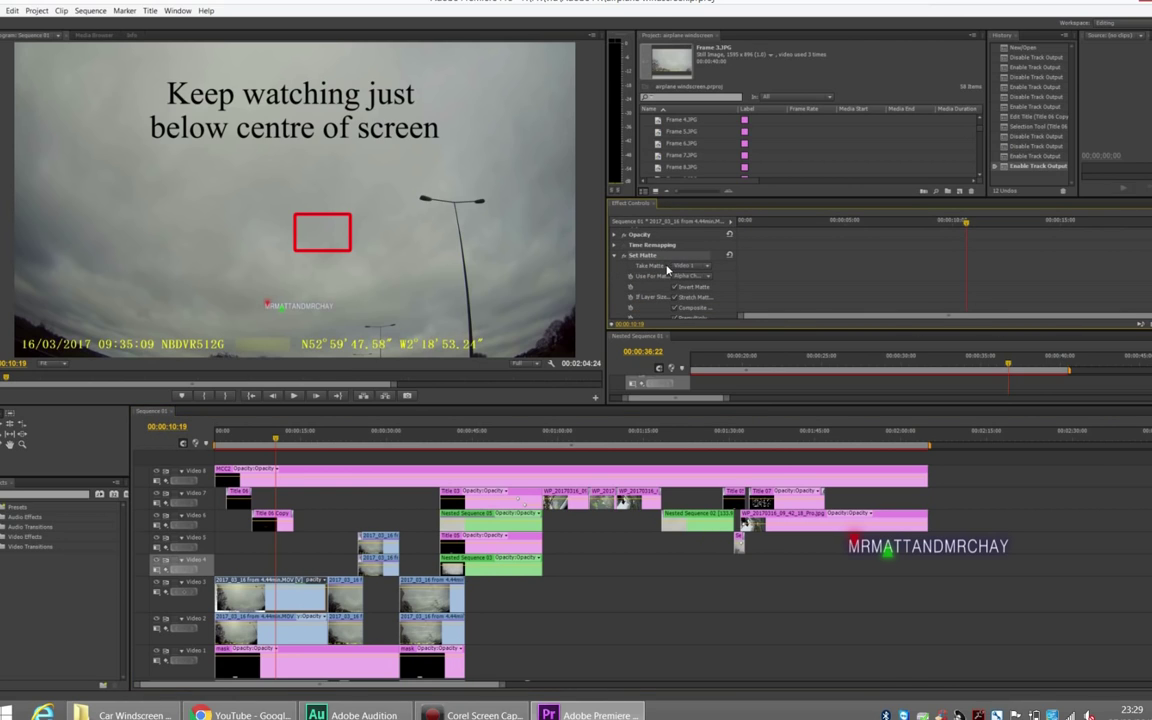
click(690, 265)
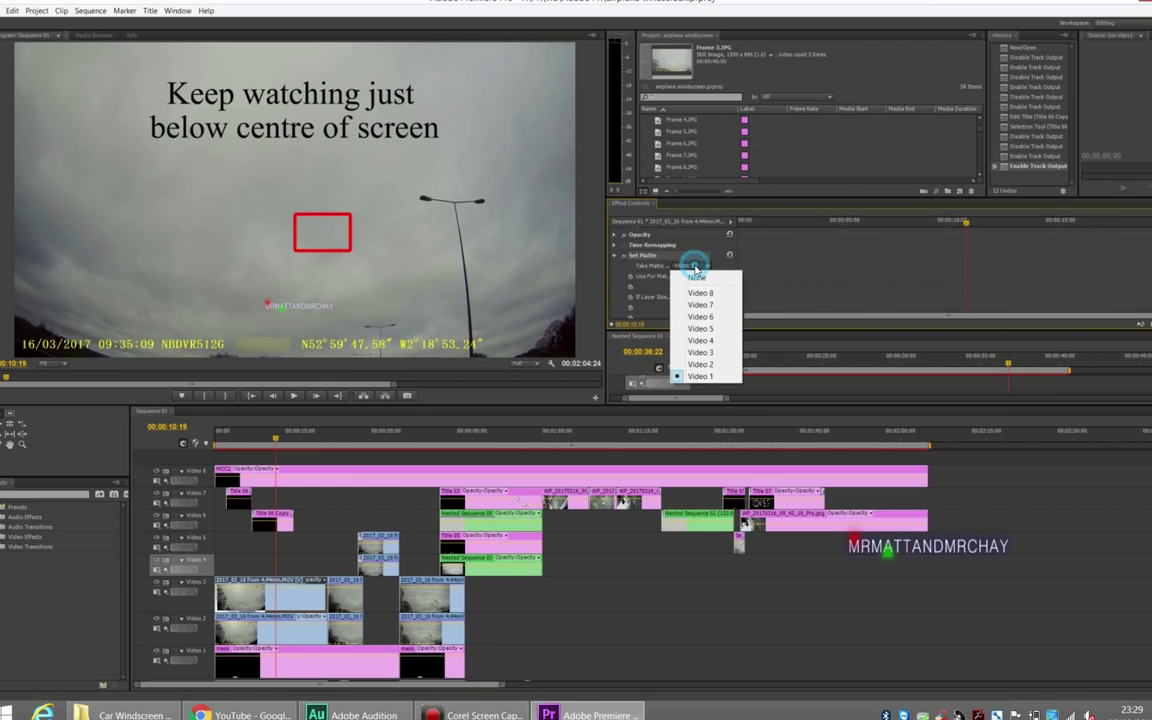
click(706, 365)
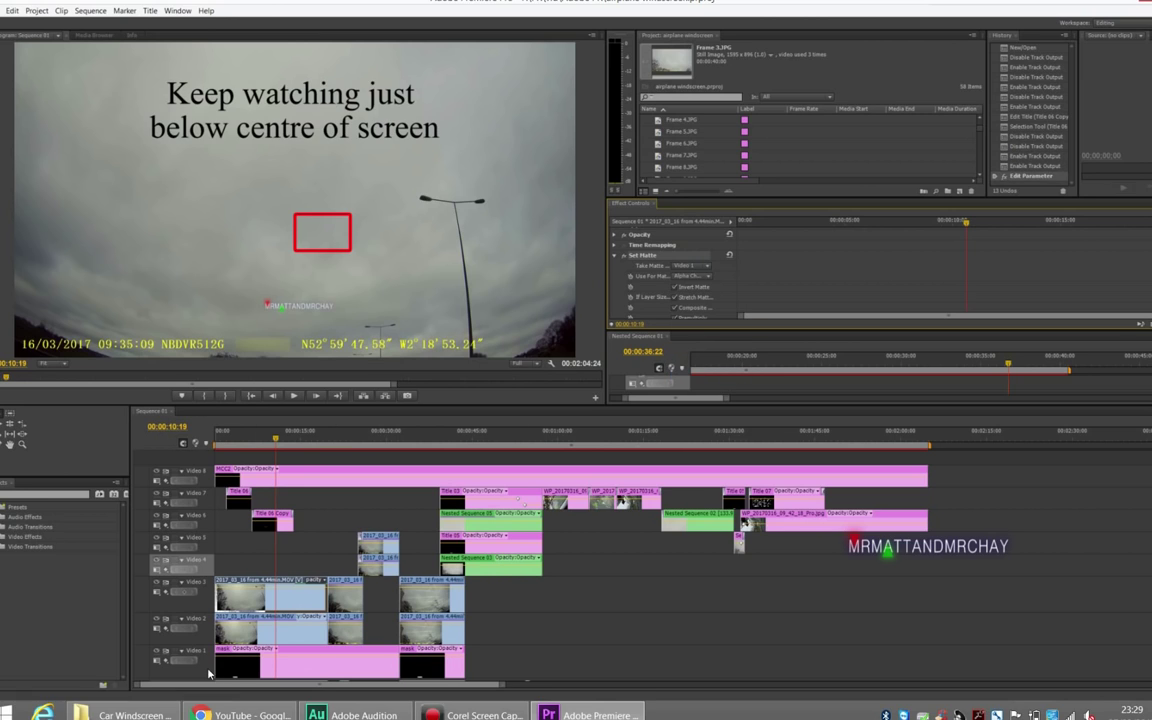
Compare the effects of the mask title on Video 1 with those of the first clip on Video 3
click(238, 665)
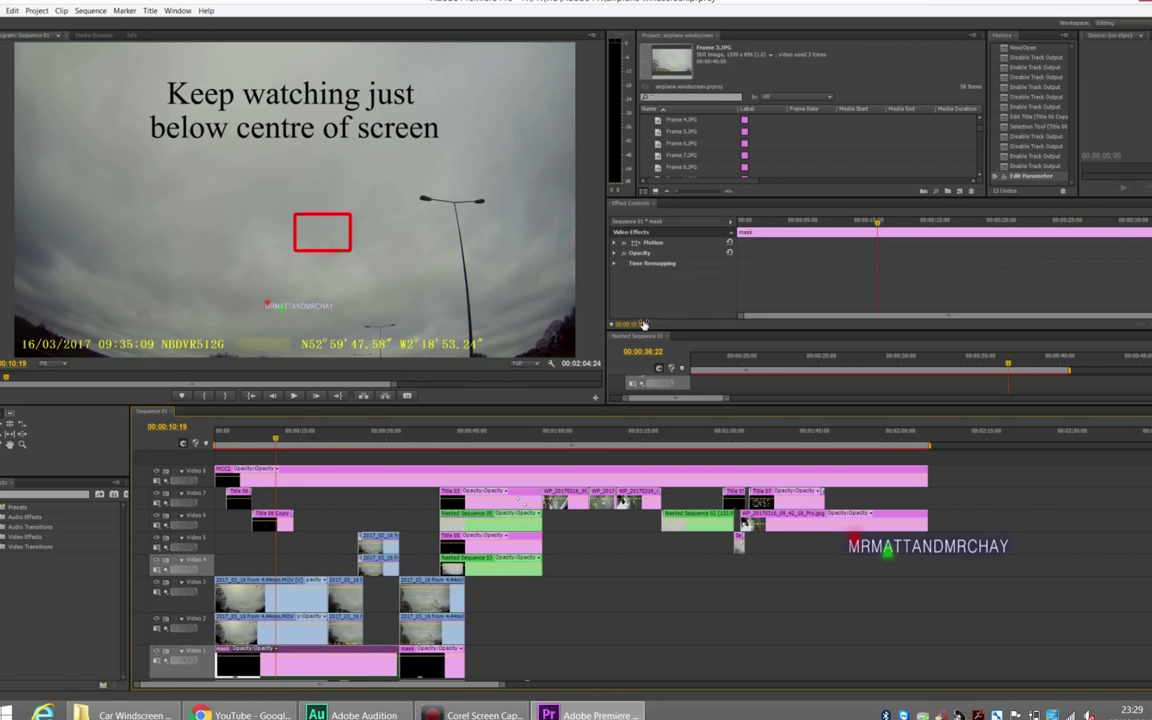
click(283, 583)
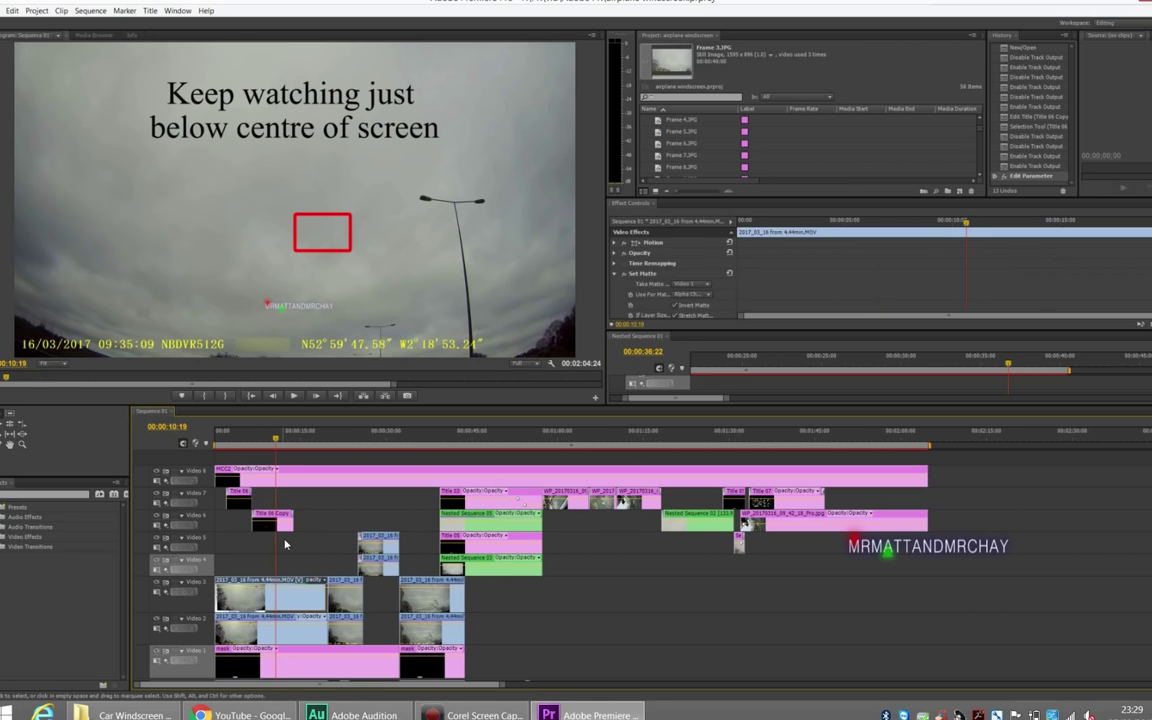
click(305, 654)
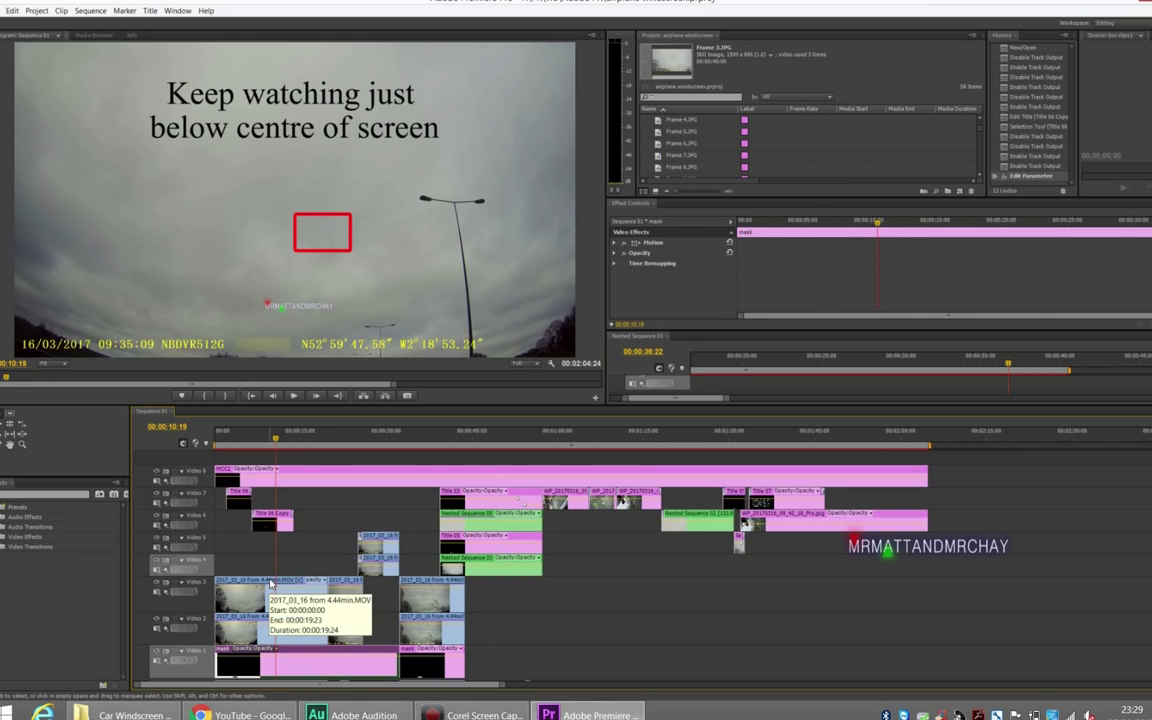
click(270, 585)
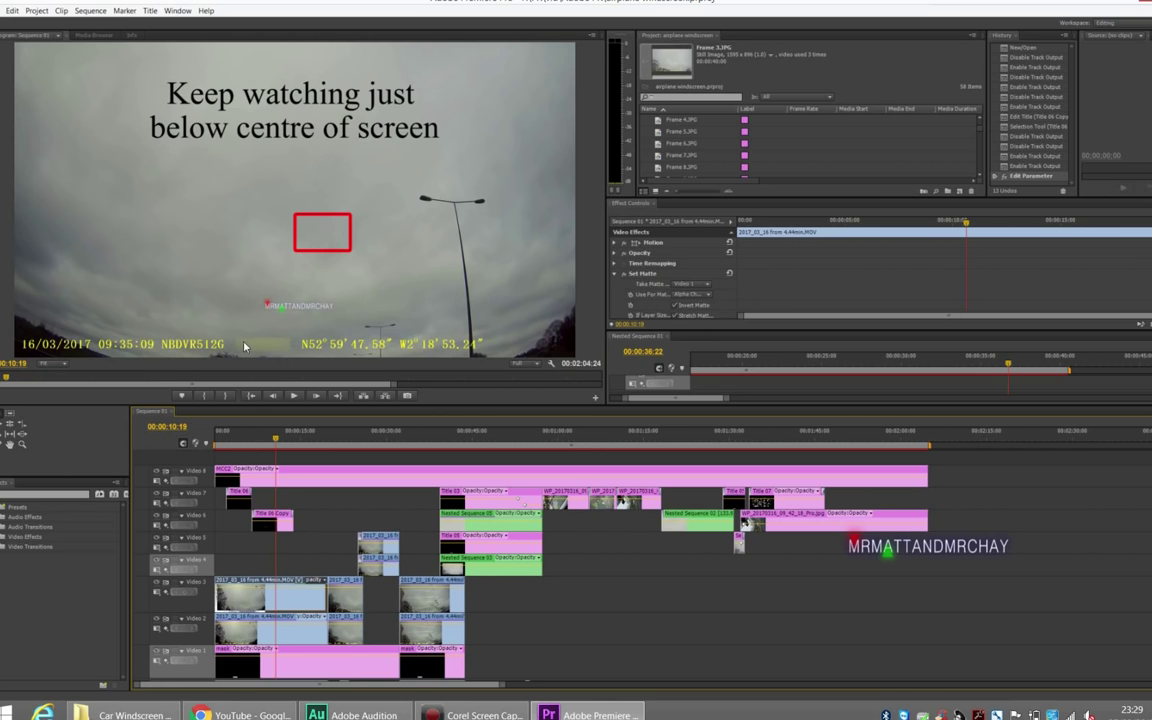
Switch the Video 2 and Video 3 tracks off and on to examine the matte hole over the dashcam caption
click(157, 622)
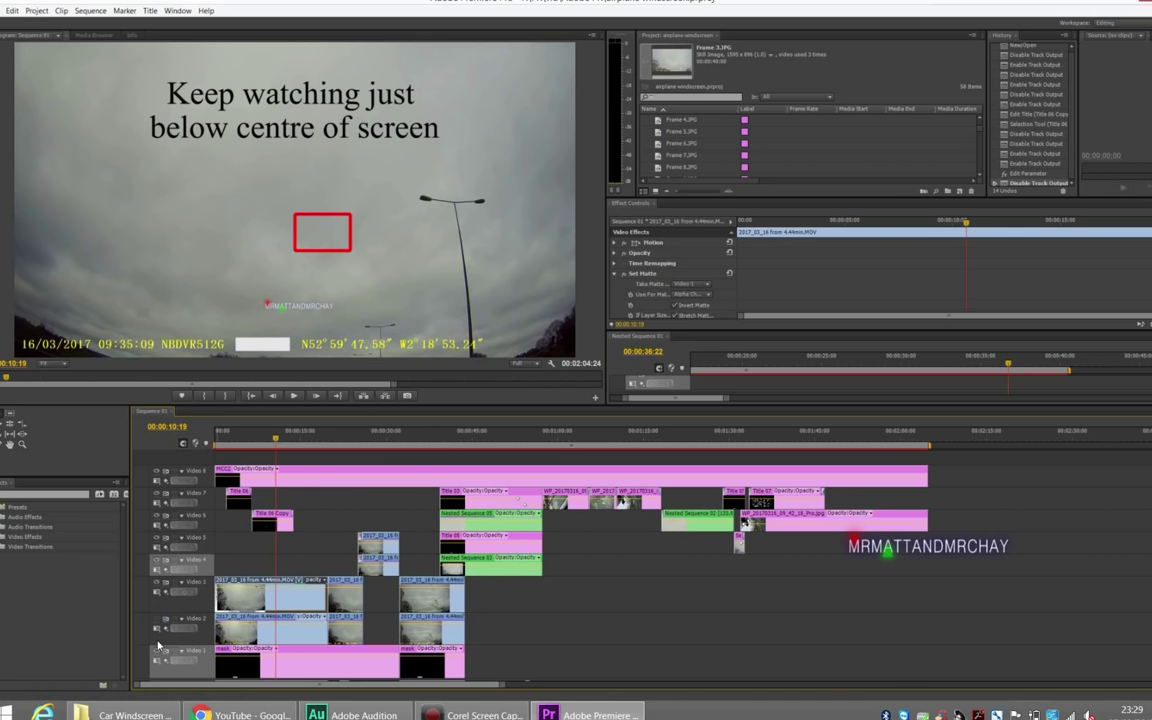
click(157, 582)
click(157, 582)
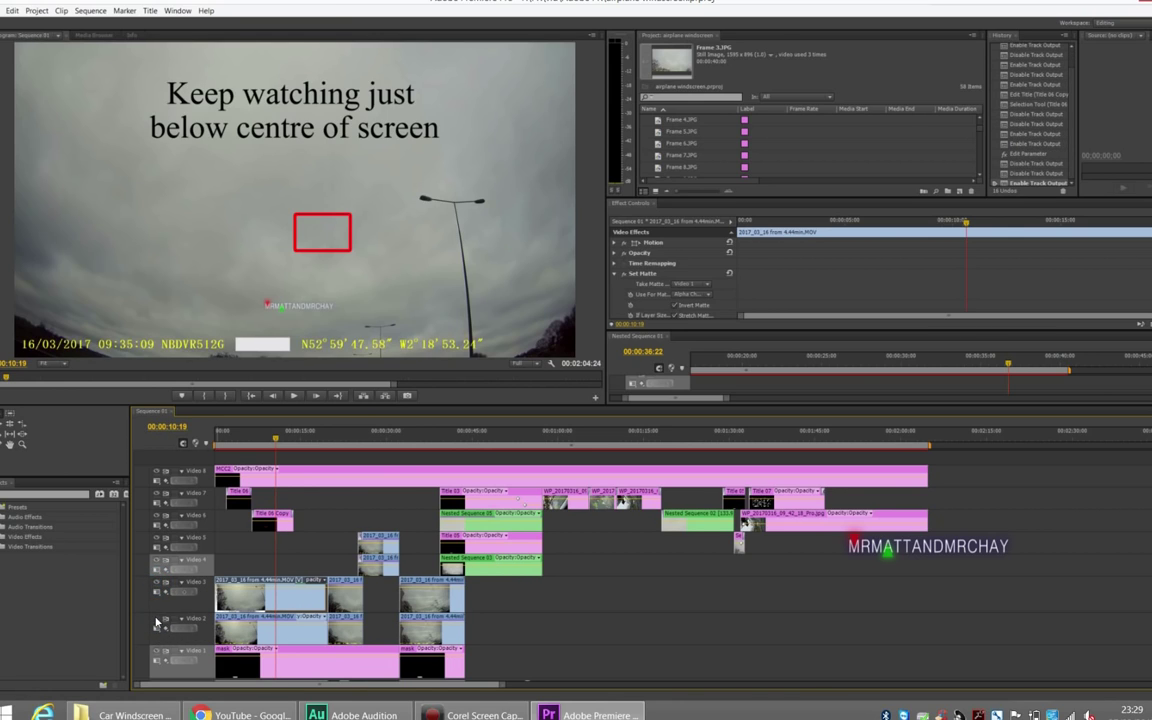
click(157, 622)
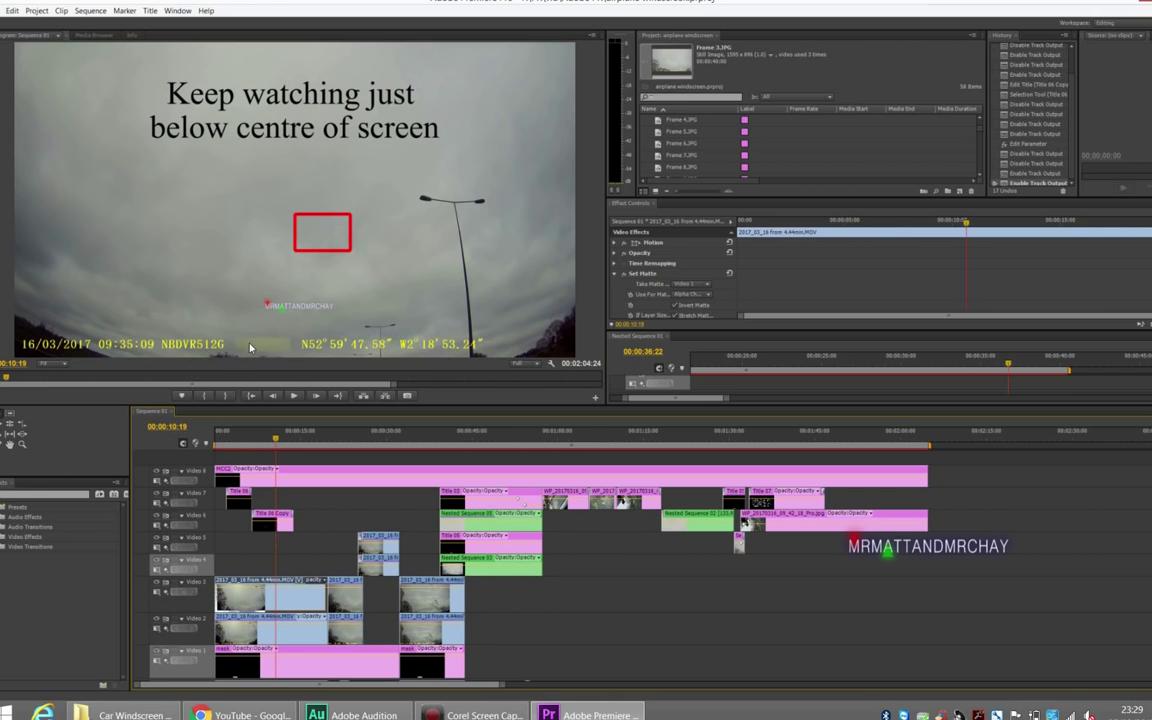
Check the blurred first clip on Video 2 by toggling Video 3 off and on, and scrub to 00:00:18:22
click(225, 592)
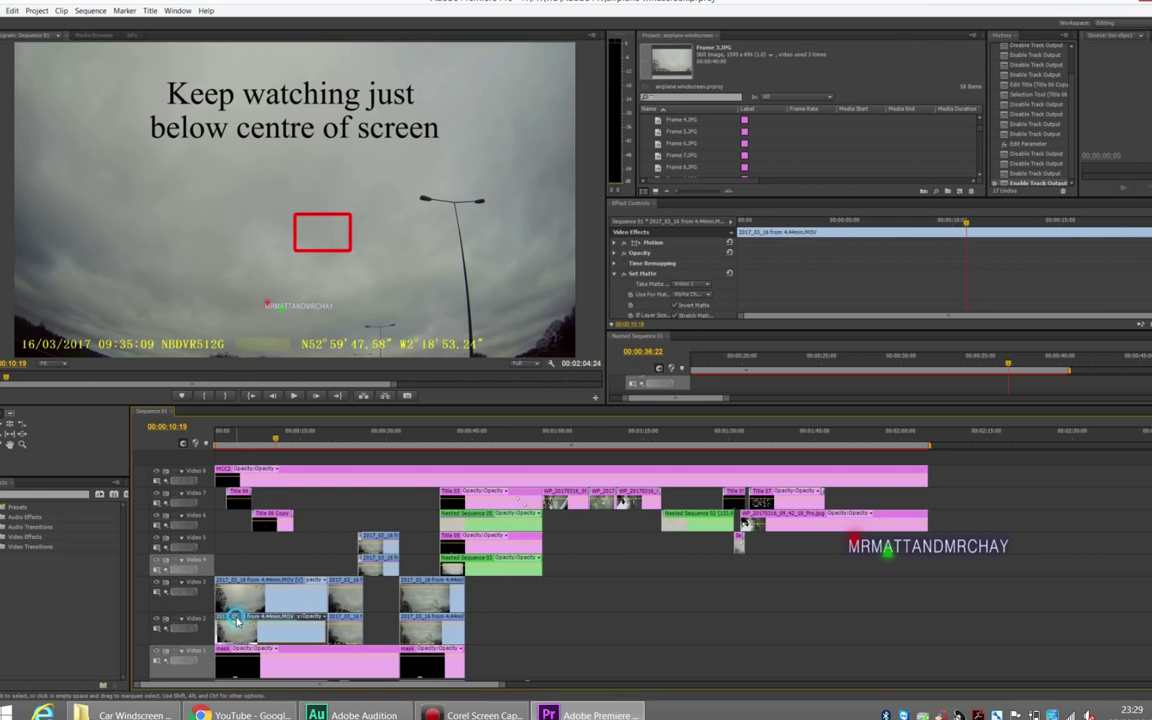
click(157, 581)
click(157, 581)
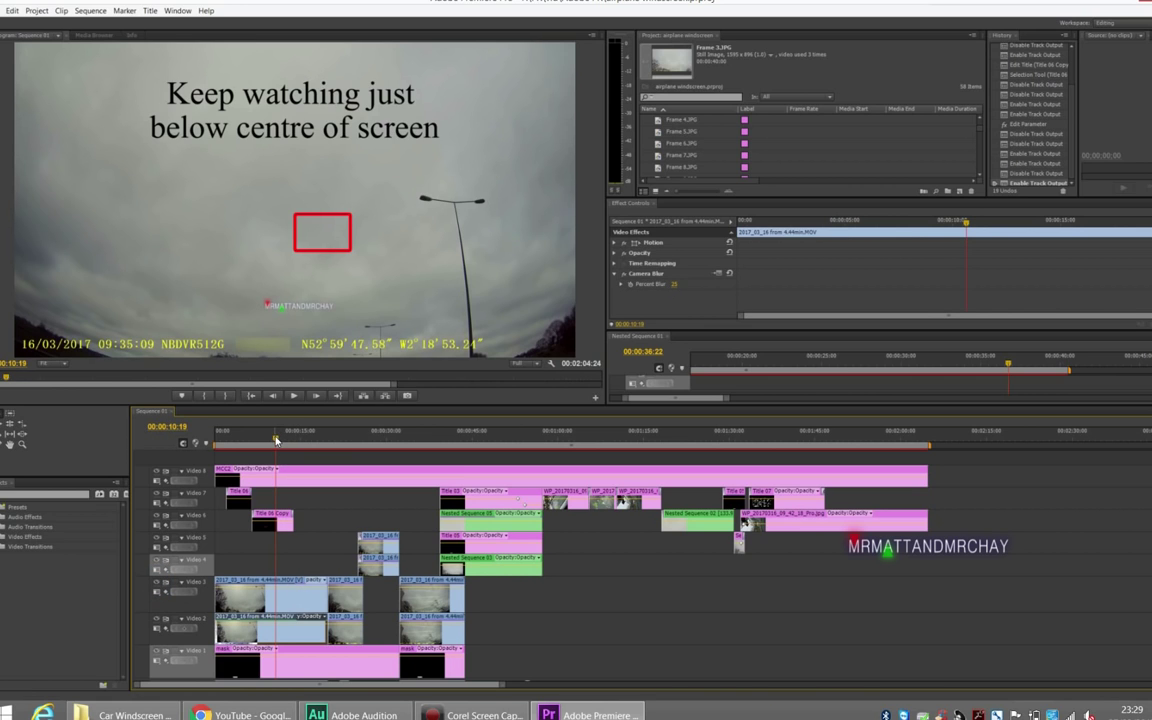
drag(276, 440, 322, 461)
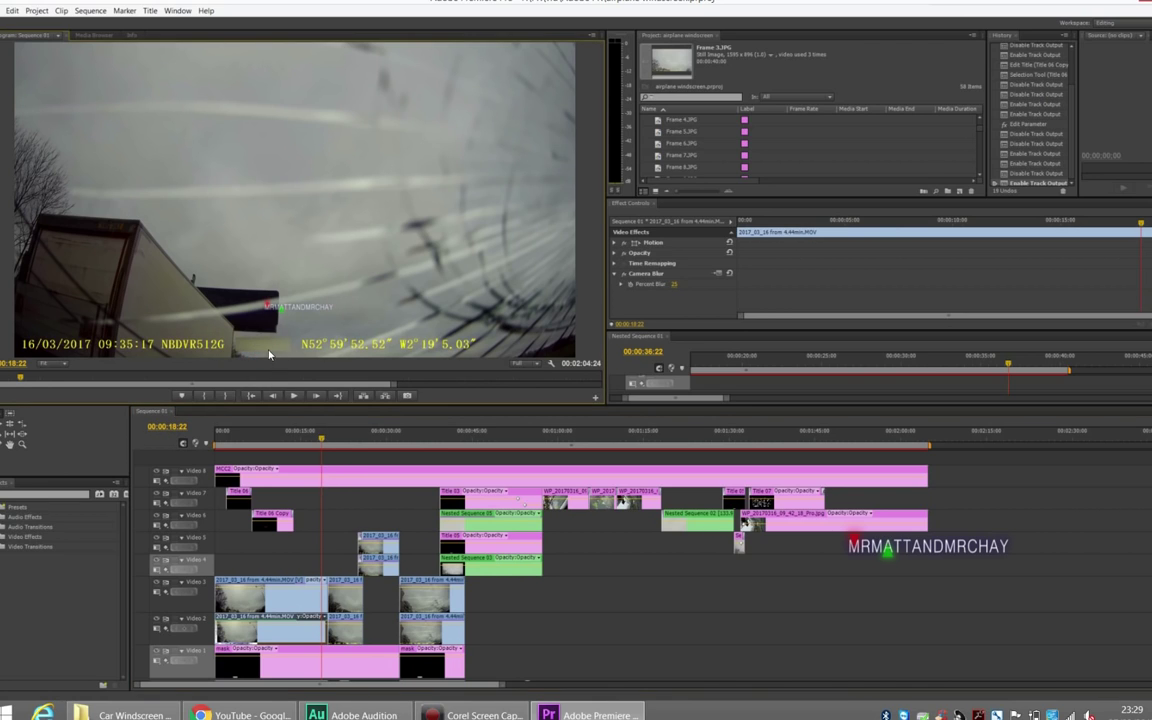
Select the MCC2 title and check it by switching the Video 8 track off and on
click(332, 474)
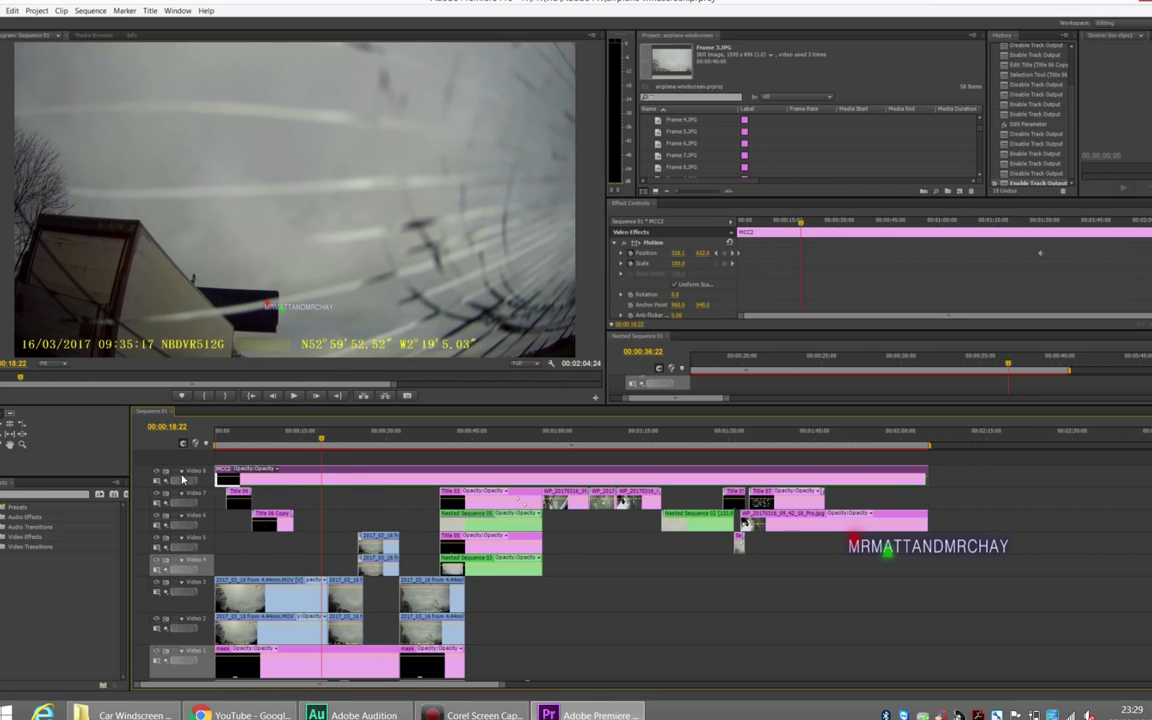
click(156, 470)
click(156, 470)
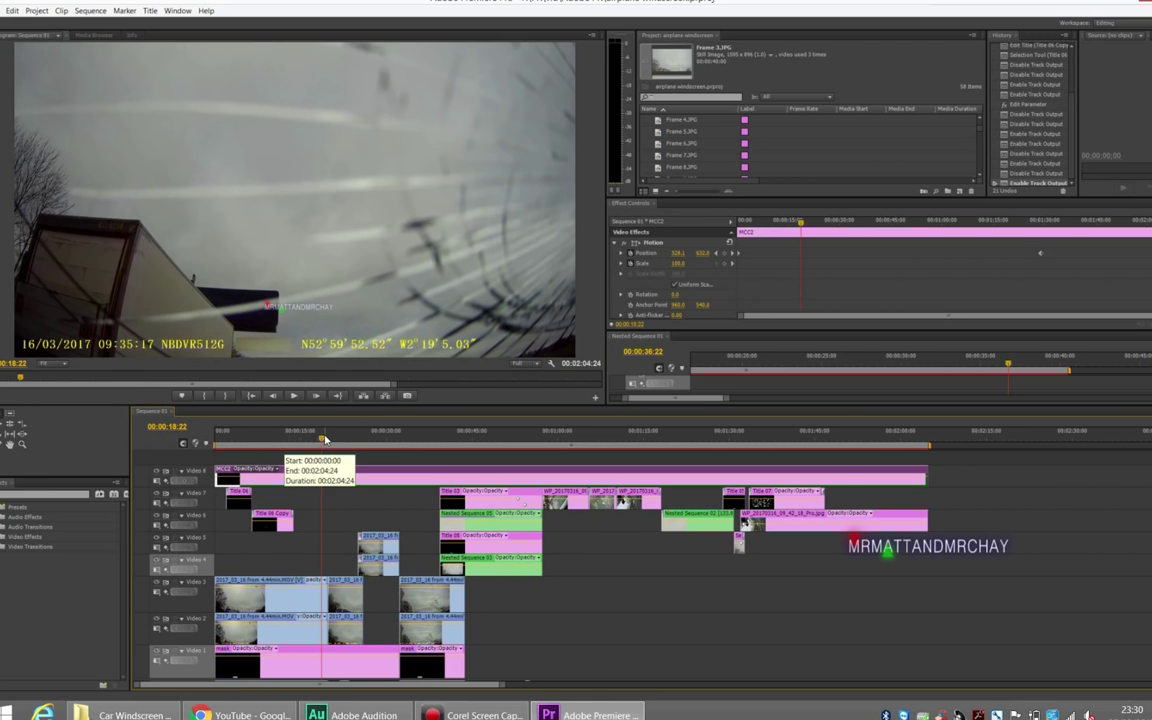
Play and scrub ahead to 00:00:28:17 and examine the paired slow-motion clips on Video 4 and Video 5 up close
click(294, 396)
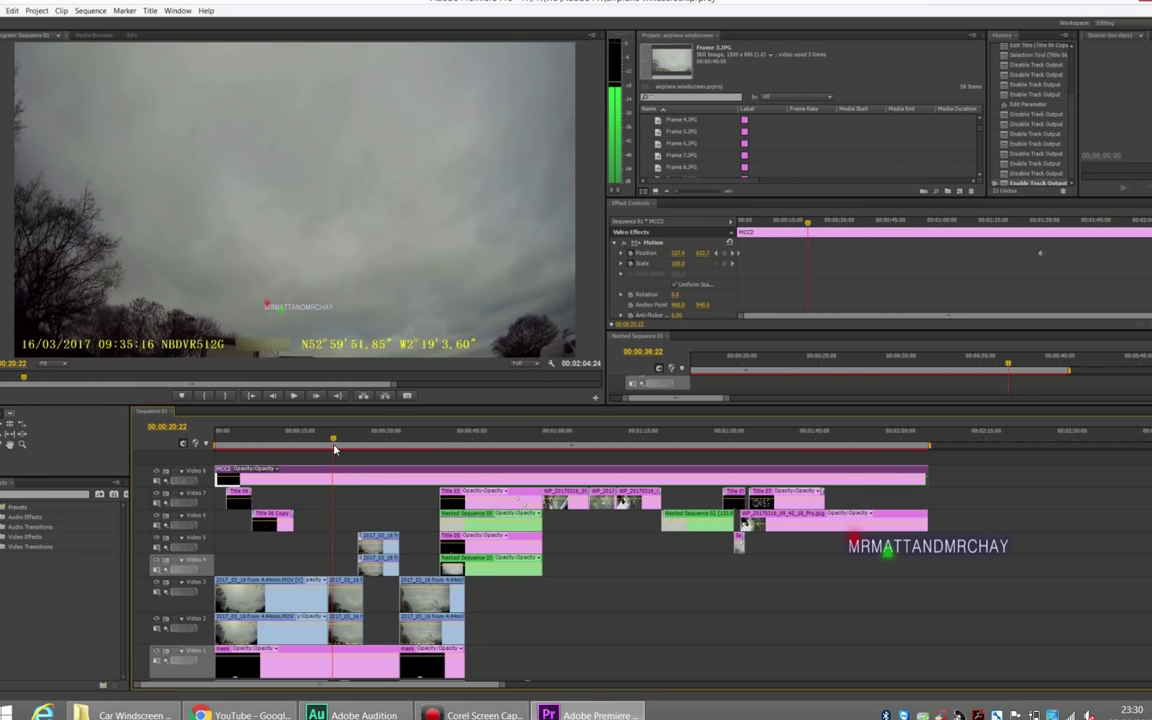
drag(339, 452, 378, 463)
drag(387, 521, 360, 560)
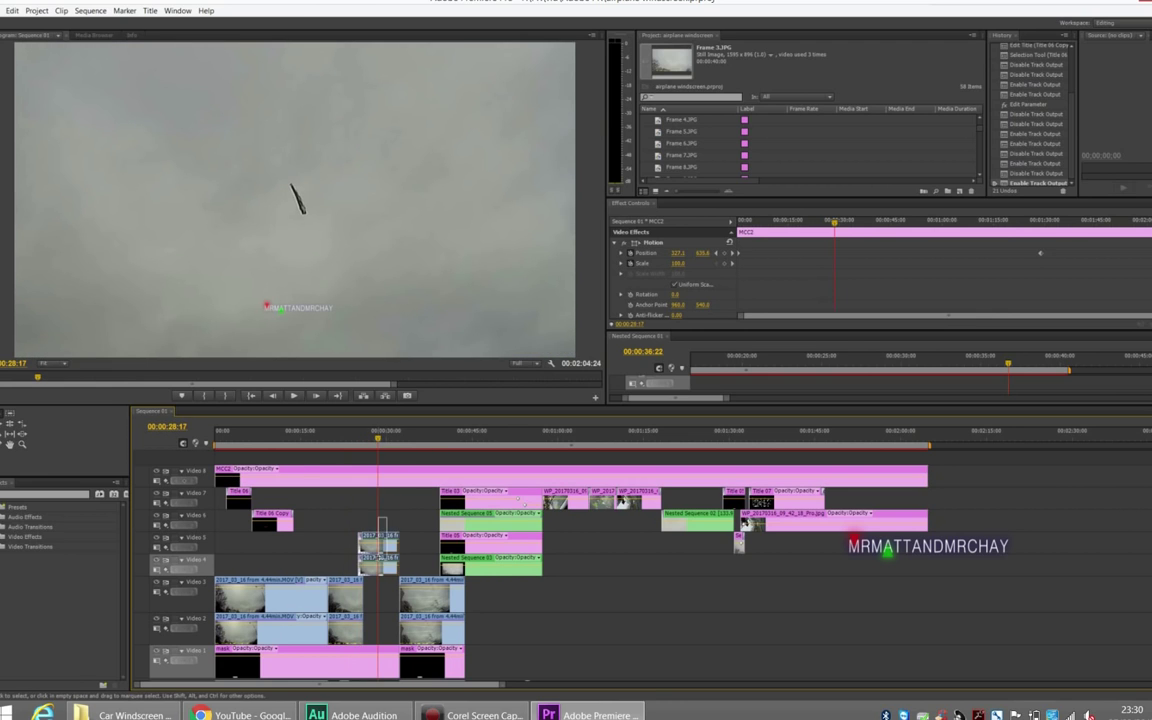
drag(504, 688, 354, 693)
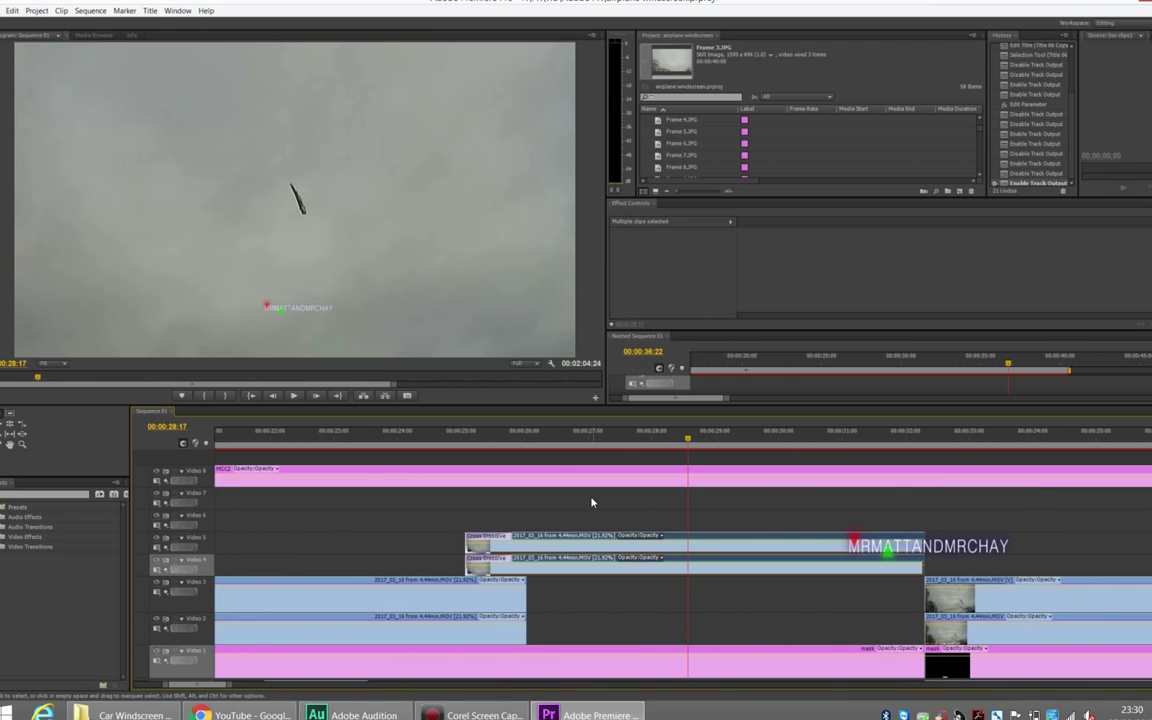
click(581, 537)
click(600, 523)
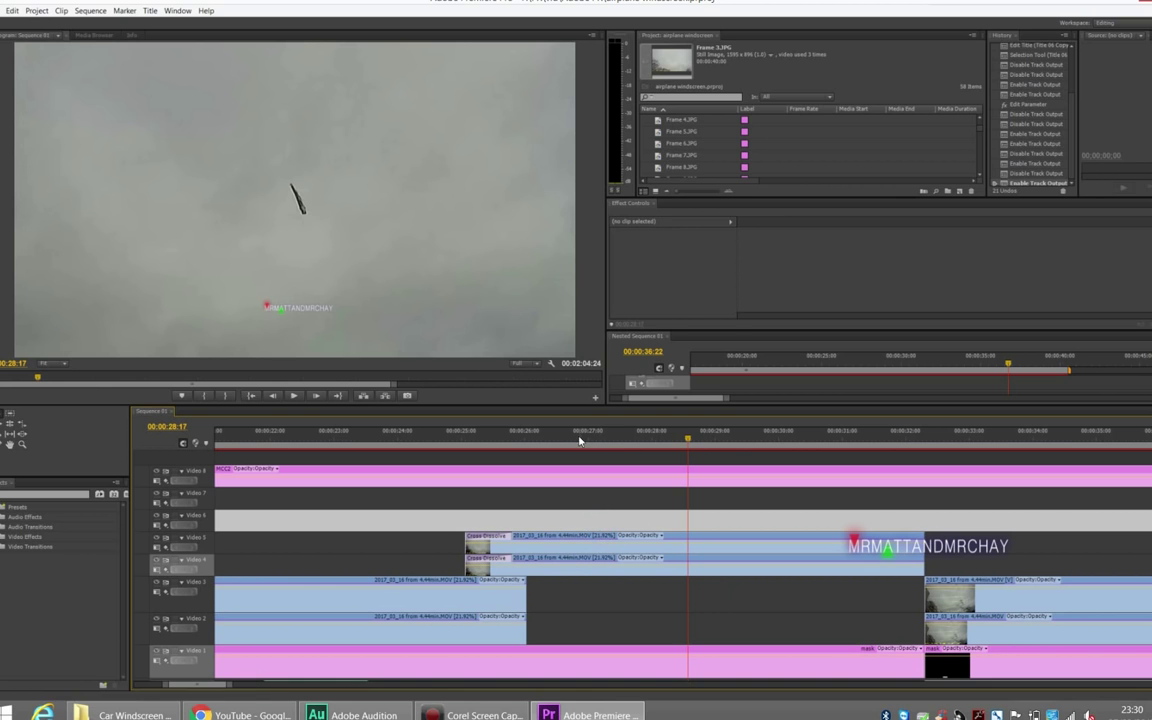
Inspect the Video 5 slow-motion clip's Position and Scale keyframes by scrubbing from 00:00:26:16 to 00:00:30:11
mouse_move(579, 440)
mouse_down()
mouse_move(613, 455)
mouse_move(558, 450)
mouse_up()
click(549, 540)
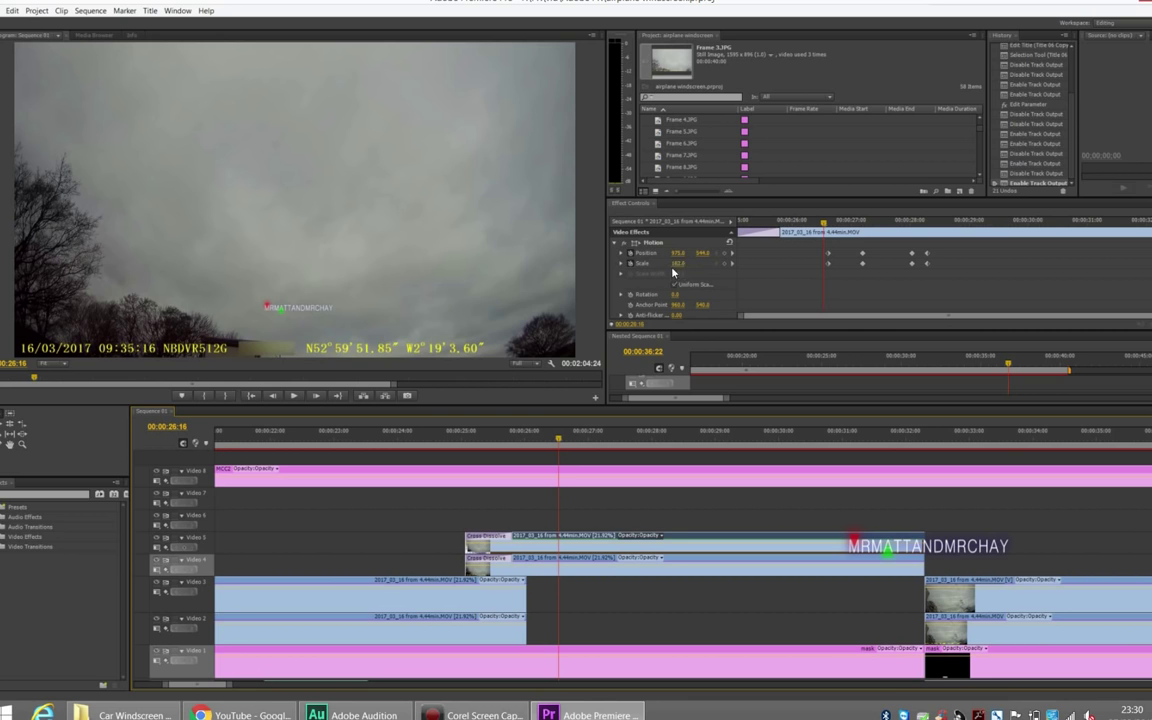
click(827, 223)
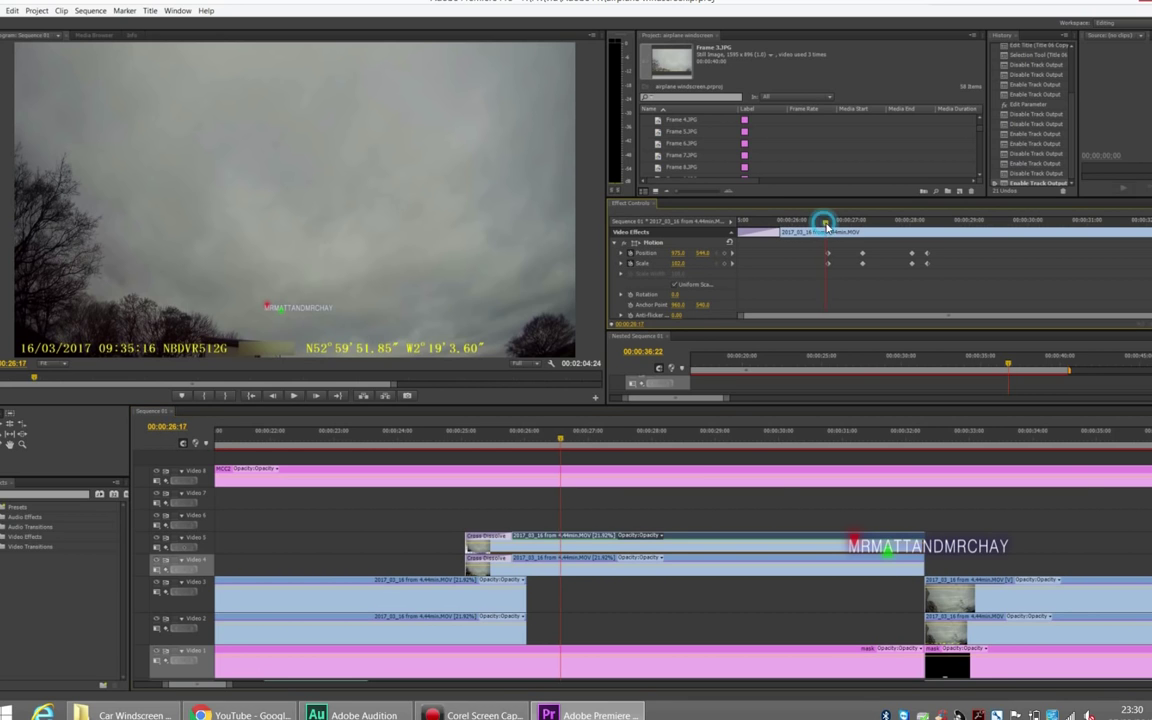
drag(829, 230, 958, 271)
drag(963, 270, 1047, 261)
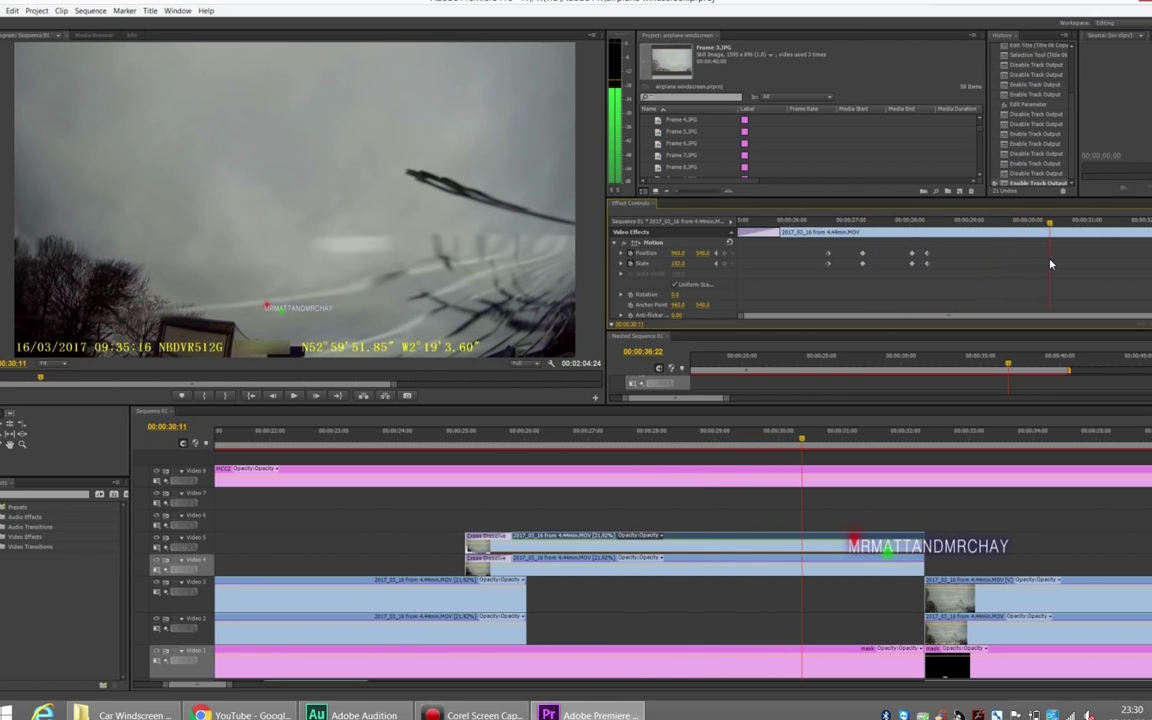
Select the Video 4 slow-motion clip and scrub past its end into the following dashcam clips, up to 00:00:34:25
click(687, 561)
mouse_move(701, 451)
mouse_down()
mouse_move(560, 456)
mouse_move(705, 466)
mouse_up()
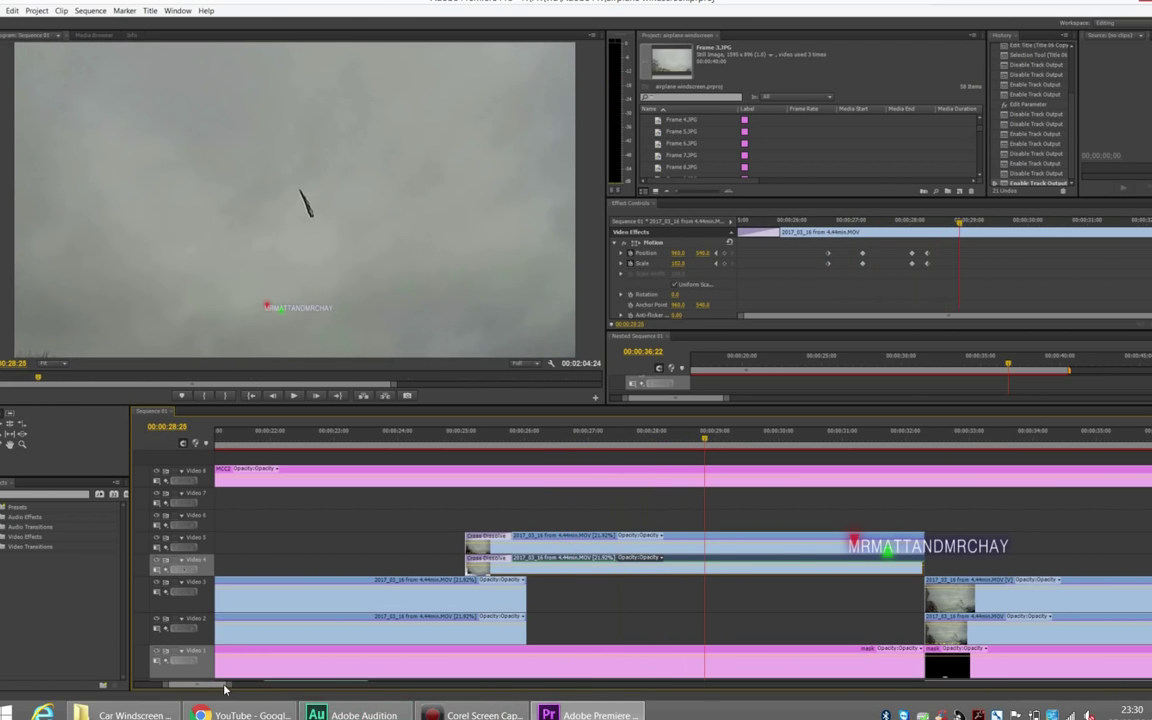
scroll(220, 687, down, 5)
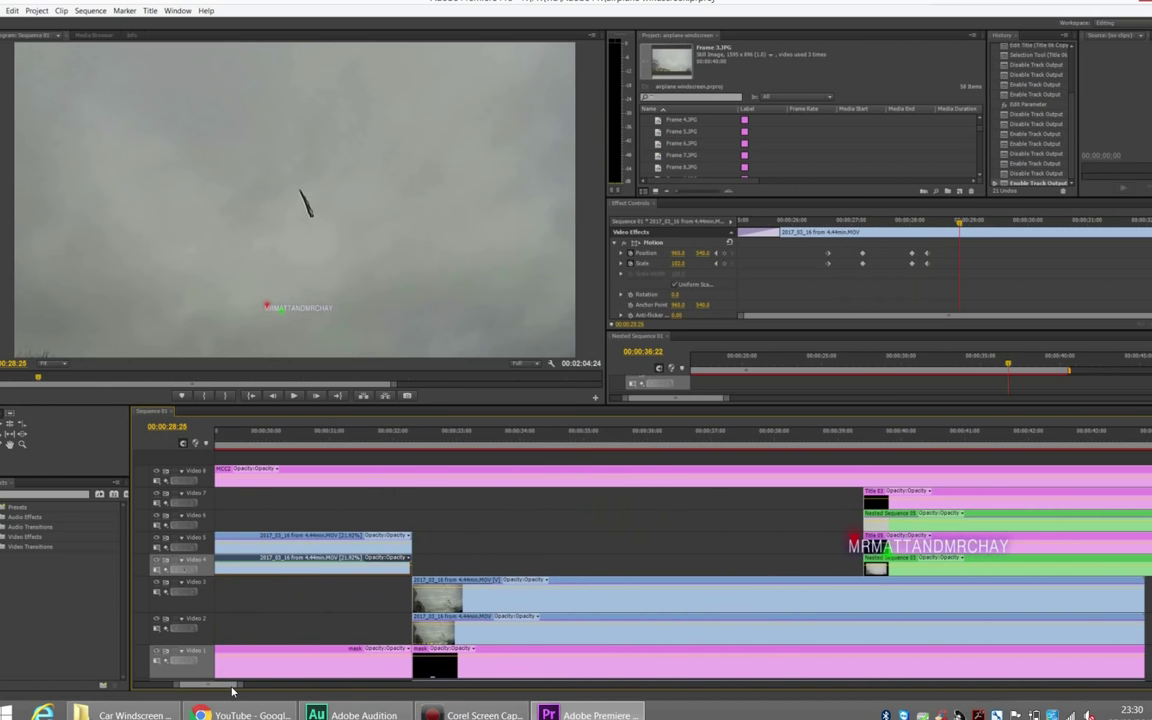
click(416, 444)
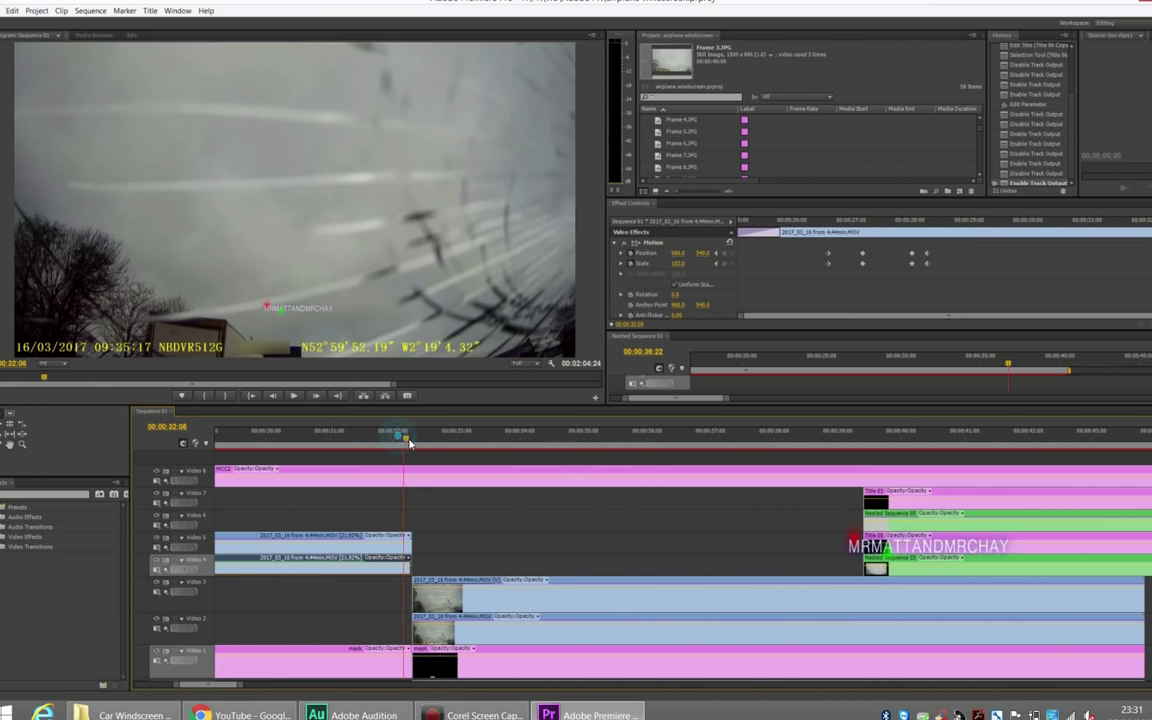
drag(416, 444, 573, 448)
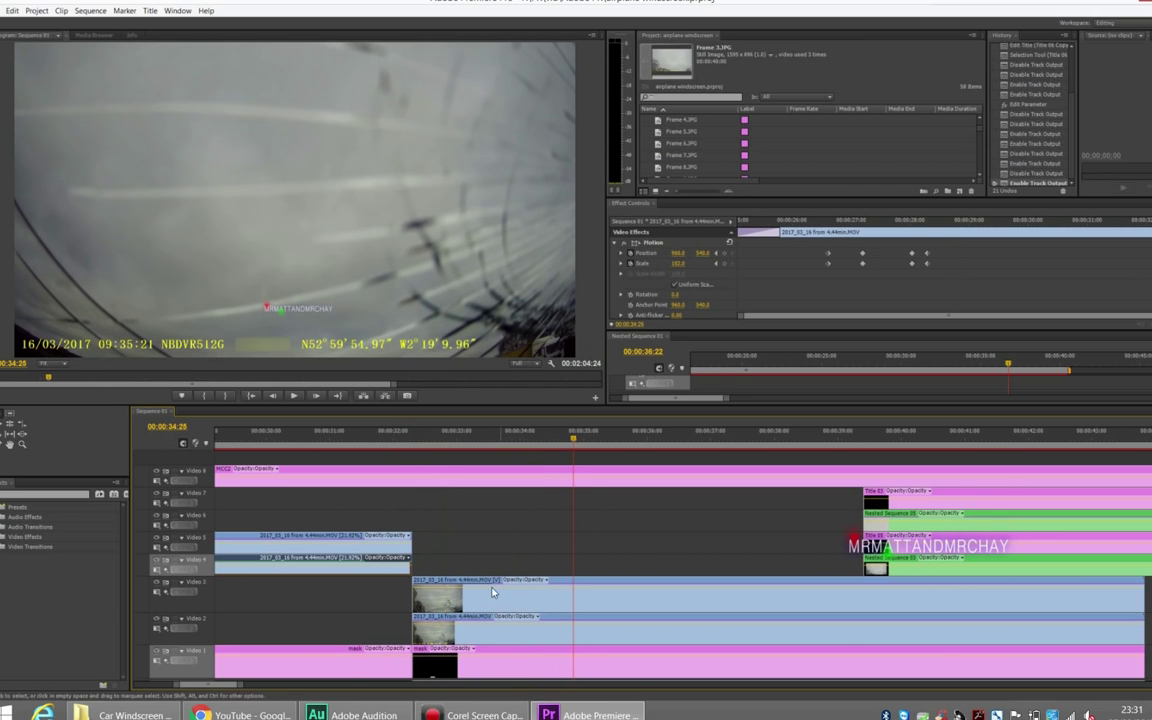
Move the playhead back to 00:00:24:15, just before the dissolves that start the slow-motion clips on Video 4 and Video 5
drag(240, 687, 252, 688)
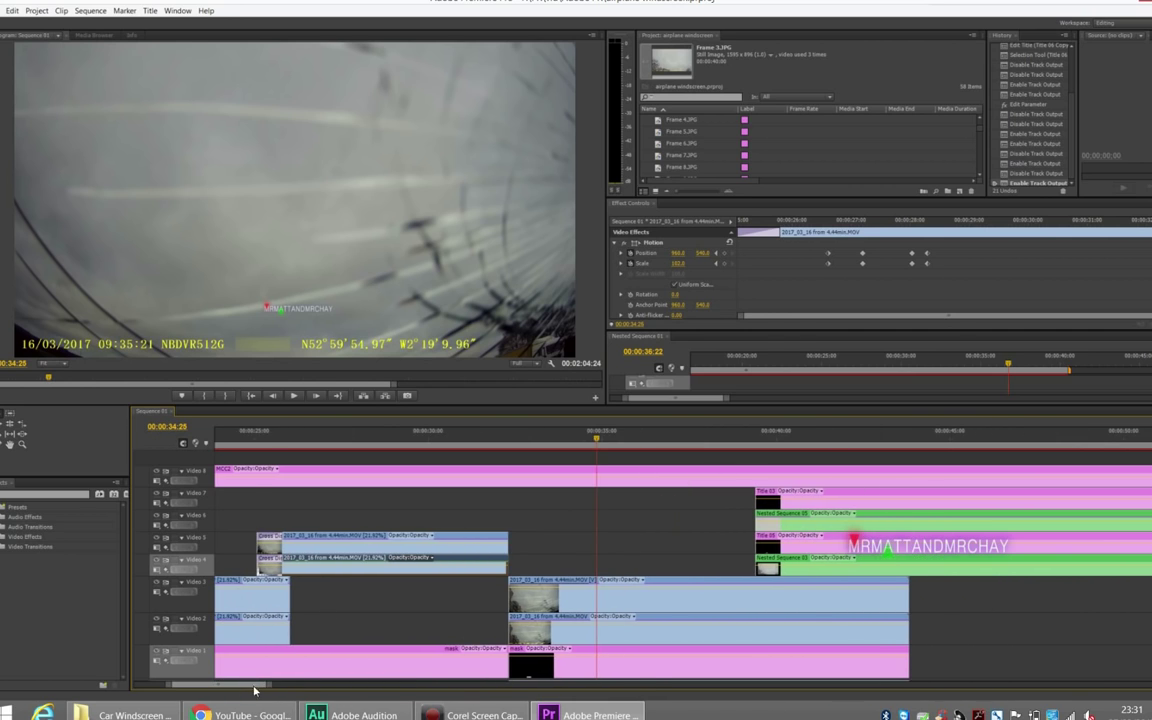
click(252, 442)
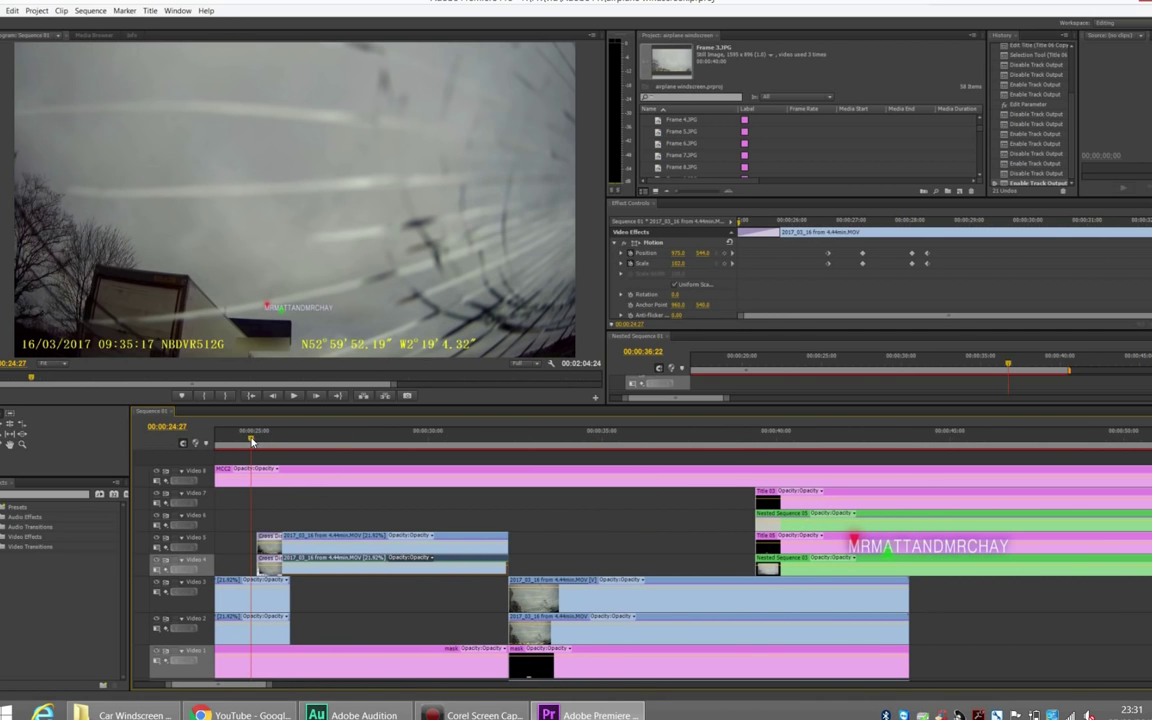
drag(251, 442, 237, 442)
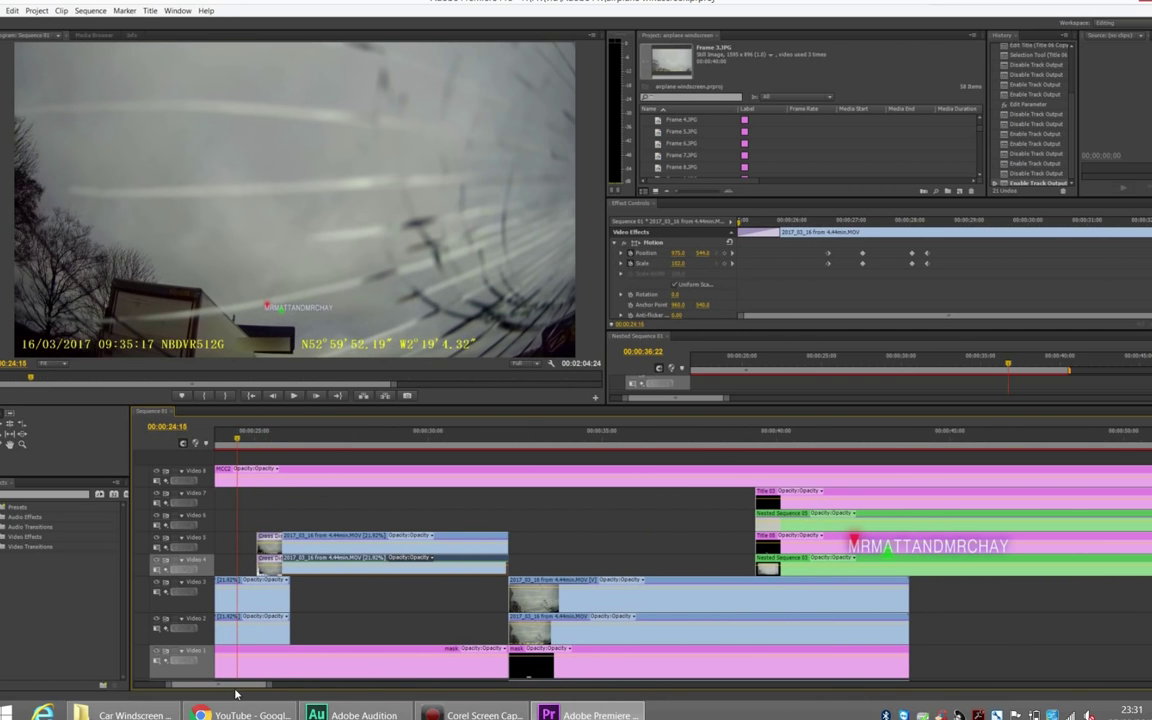
mouse_move(235, 688)
mouse_down()
mouse_move(245, 688)
mouse_move(228, 692)
mouse_up()
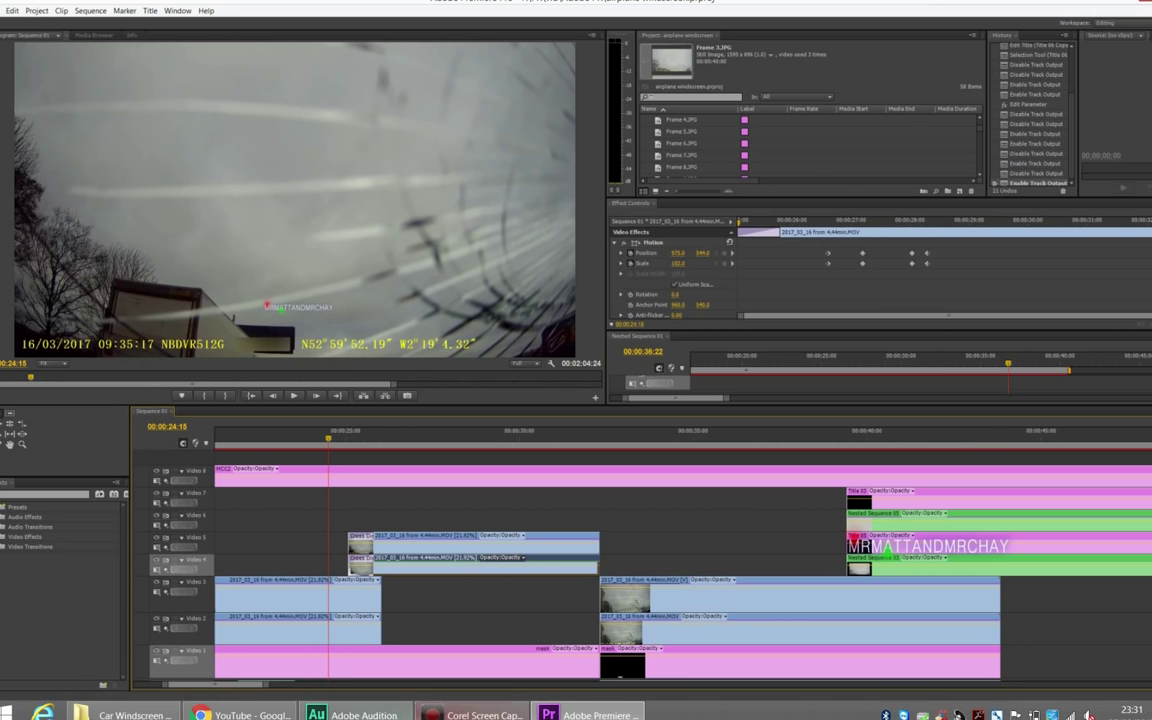
Move the playhead to 00:00:39:06 and select the stacked title and nested-sequence clips on Video 4 to Video 7
drag(253, 687, 288, 687)
drag(283, 437, 553, 467)
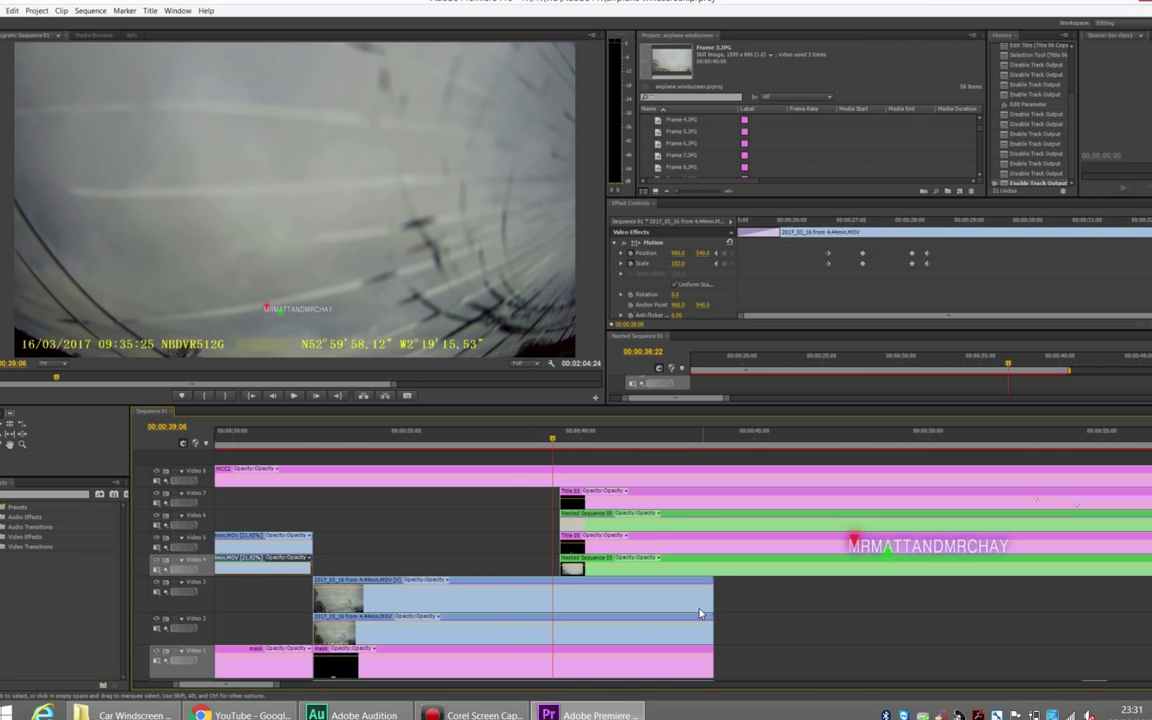
drag(486, 452, 560, 512)
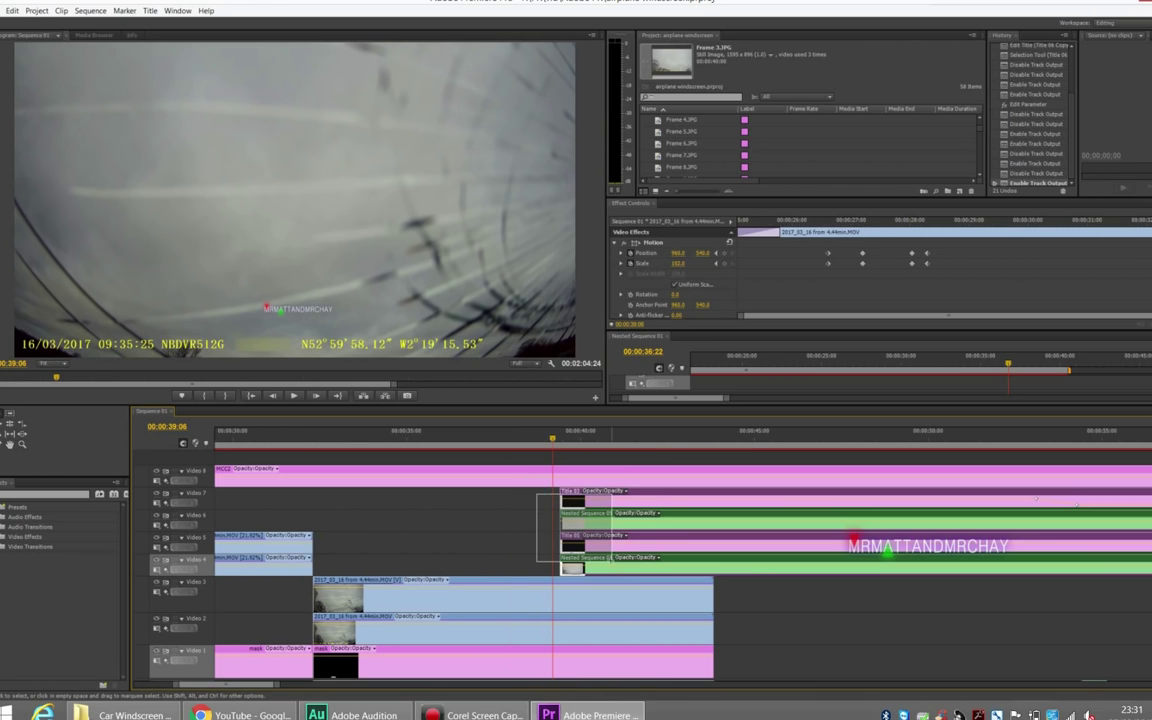
Trim the ends of the dashcam clips on Video 3 and Video 2 and the Video 1 mask back to the start of the nested sequences
click(654, 606)
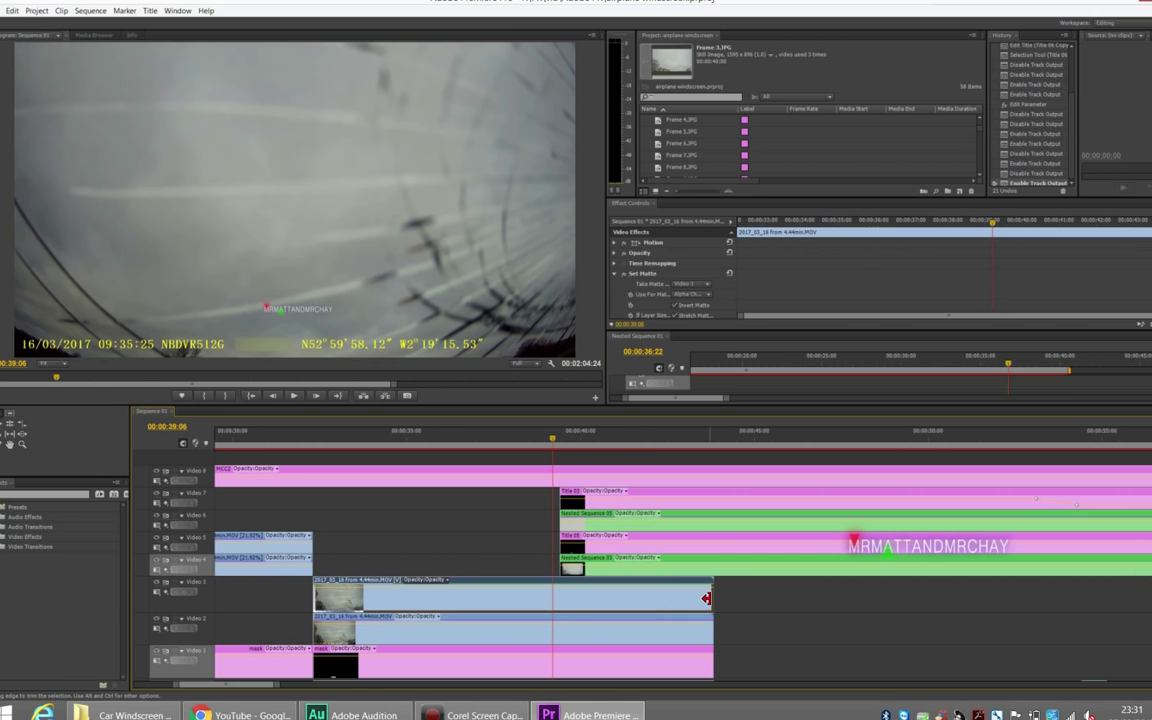
key(c)
shift+click(559, 600)
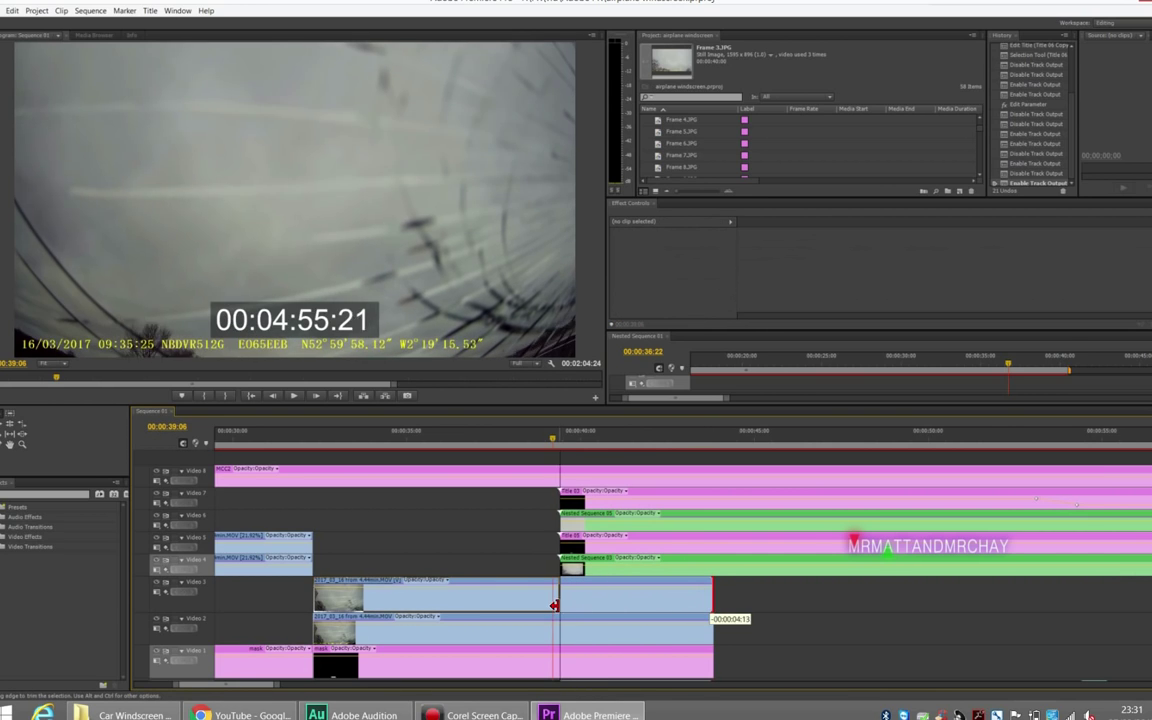
key(v)
click(607, 638)
key(Delete)
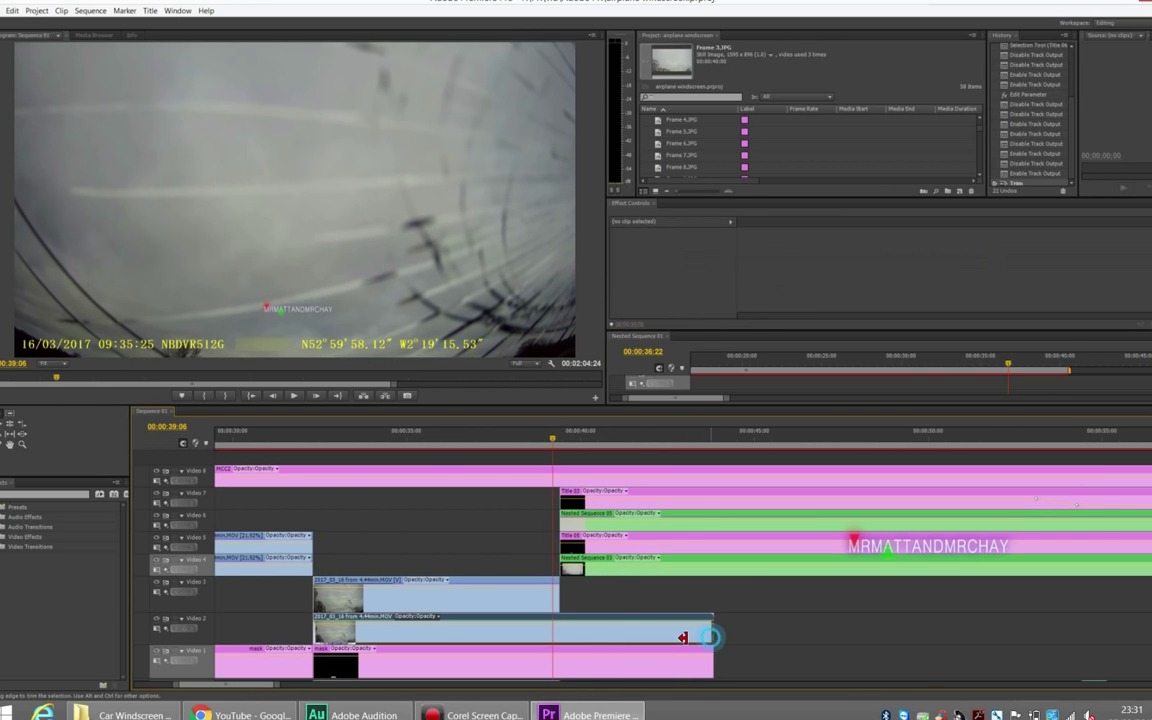
drag(712, 635, 559, 635)
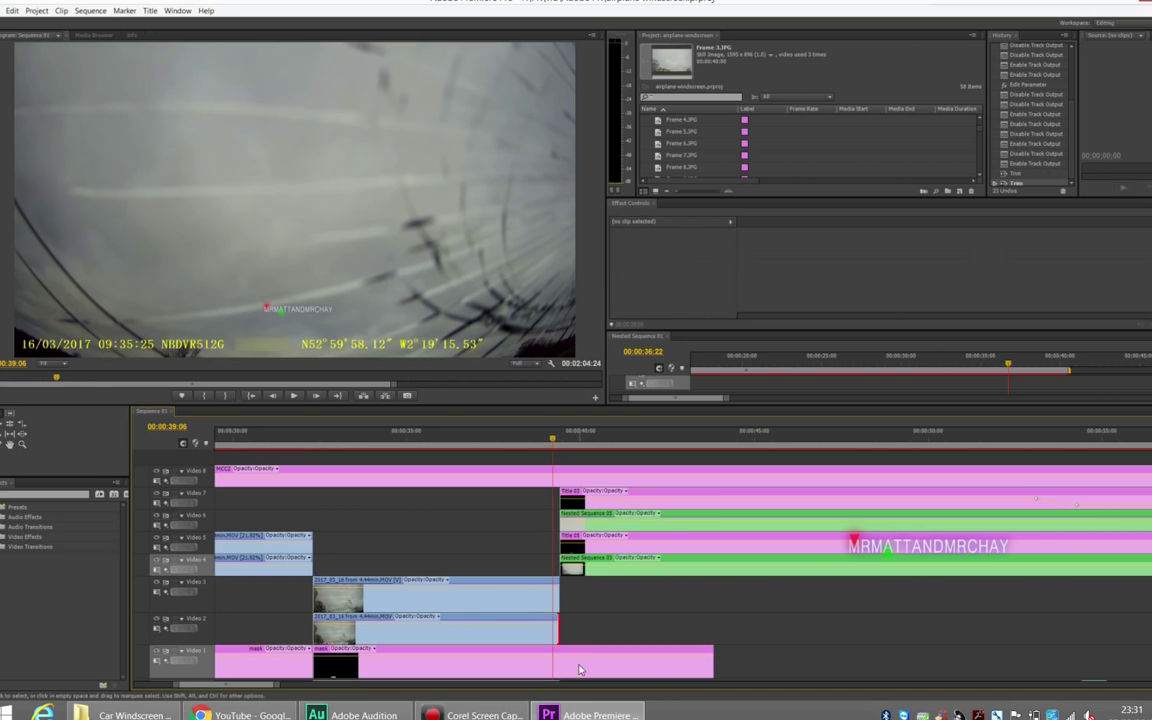
click(692, 671)
drag(711, 665, 559, 600)
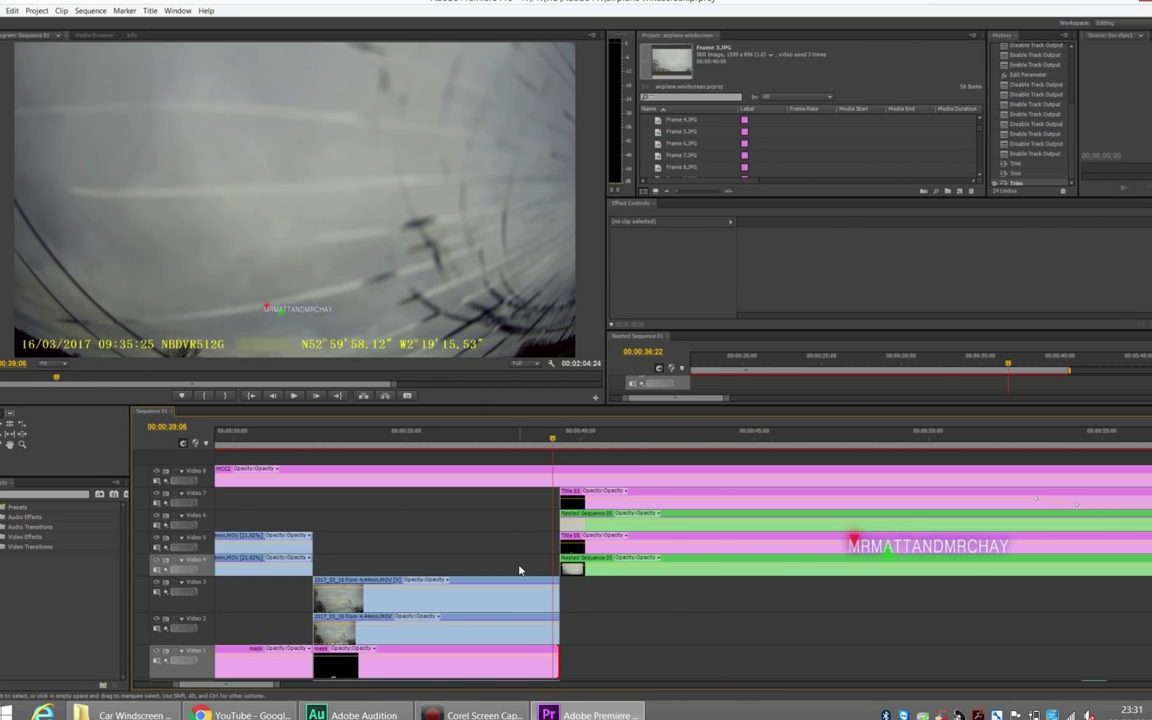
Select the four stacked clips on Video 4 to Video 7 again and scrub to 00:00:44:15 to view the inset and ellipse
click(515, 600)
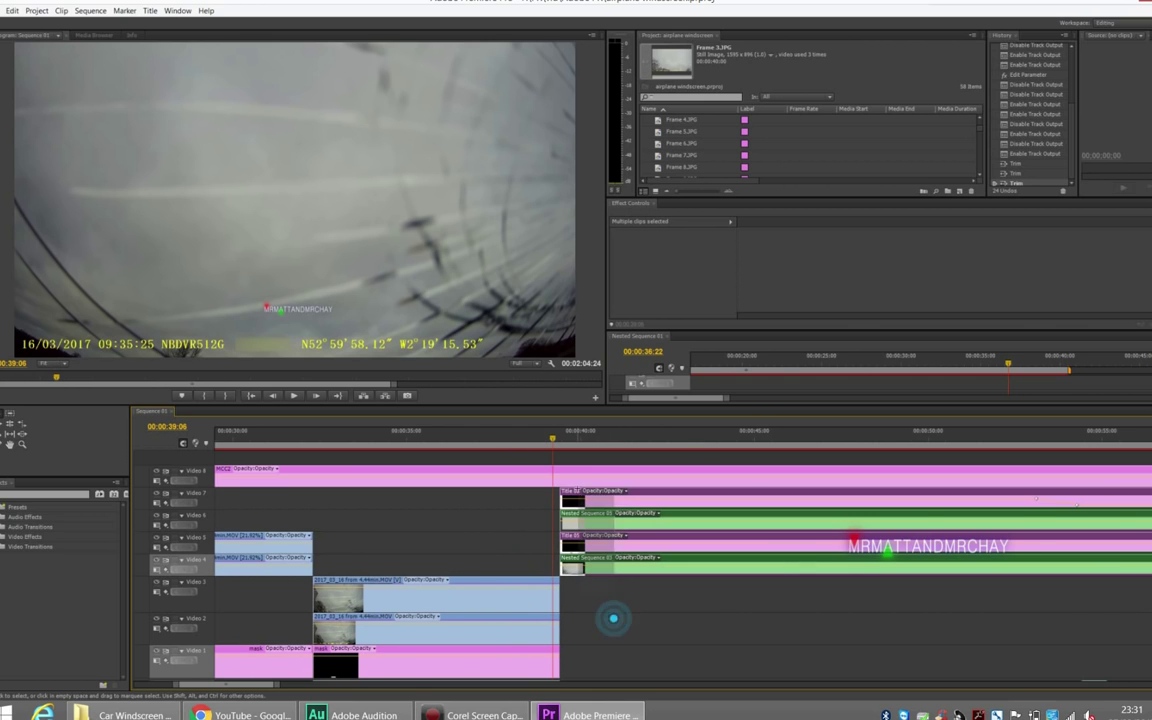
drag(612, 618, 737, 450)
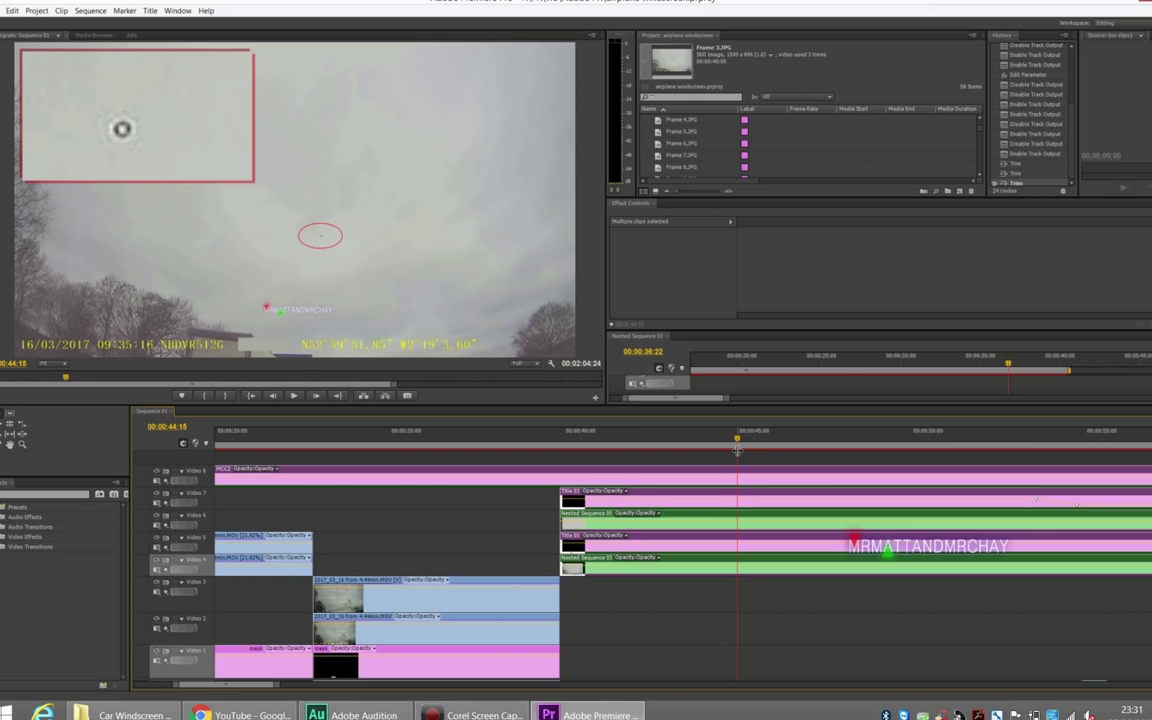
click(539, 526)
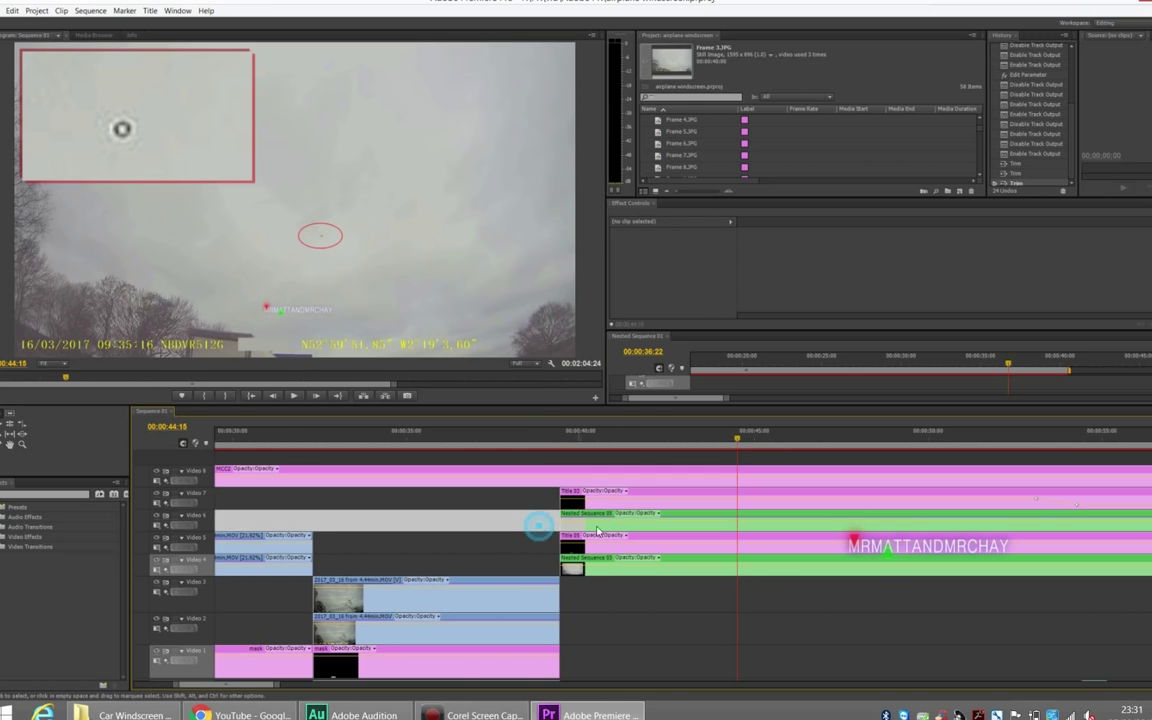
Open Nested Sequence 05 and the Nested Sequence 02 inside it, scrub its still frames to 00:00:29:27, and close both
click(593, 520)
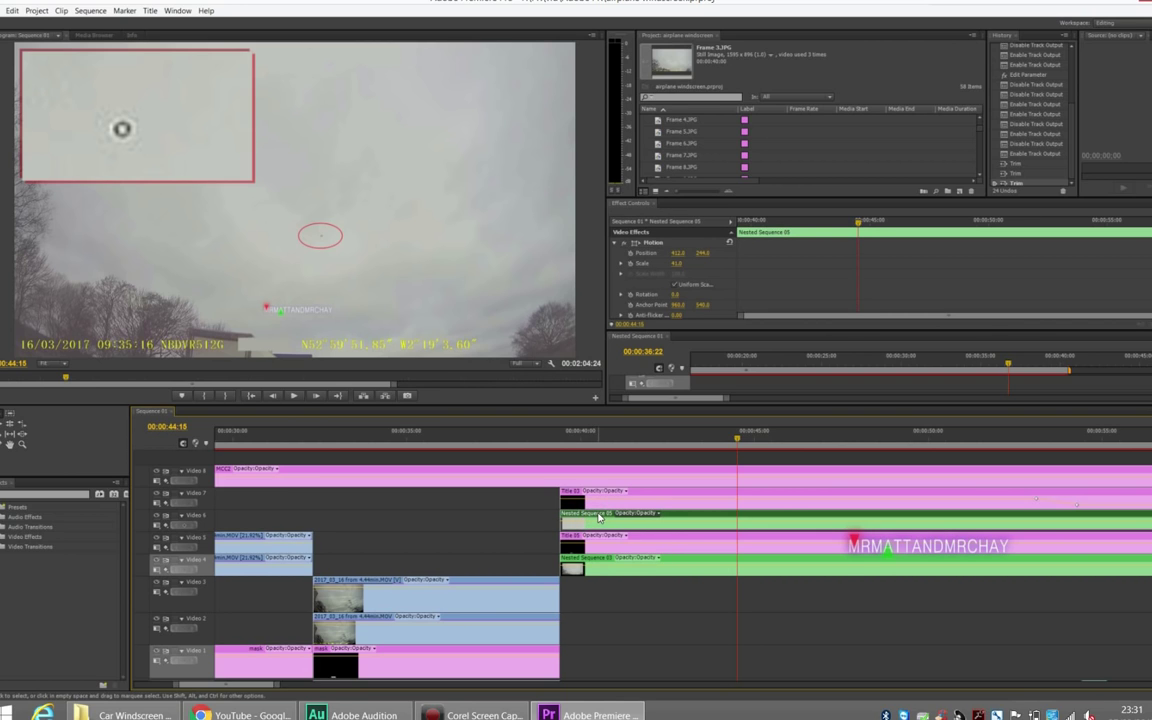
double_click(598, 516)
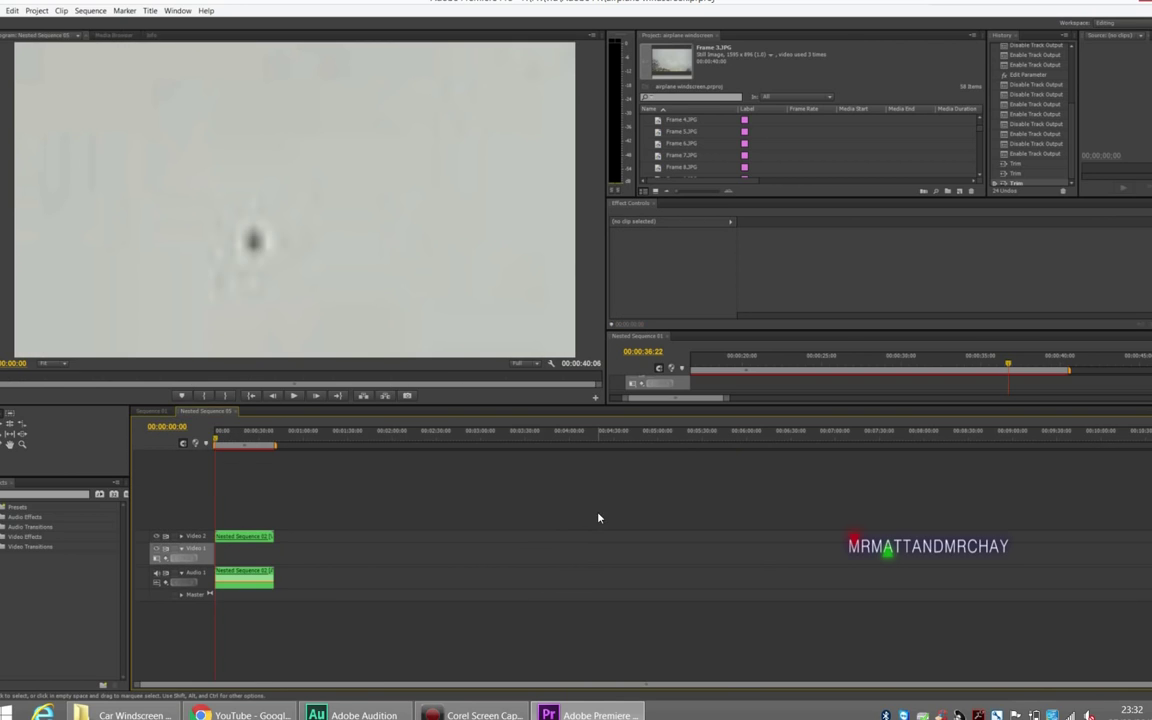
double_click(248, 541)
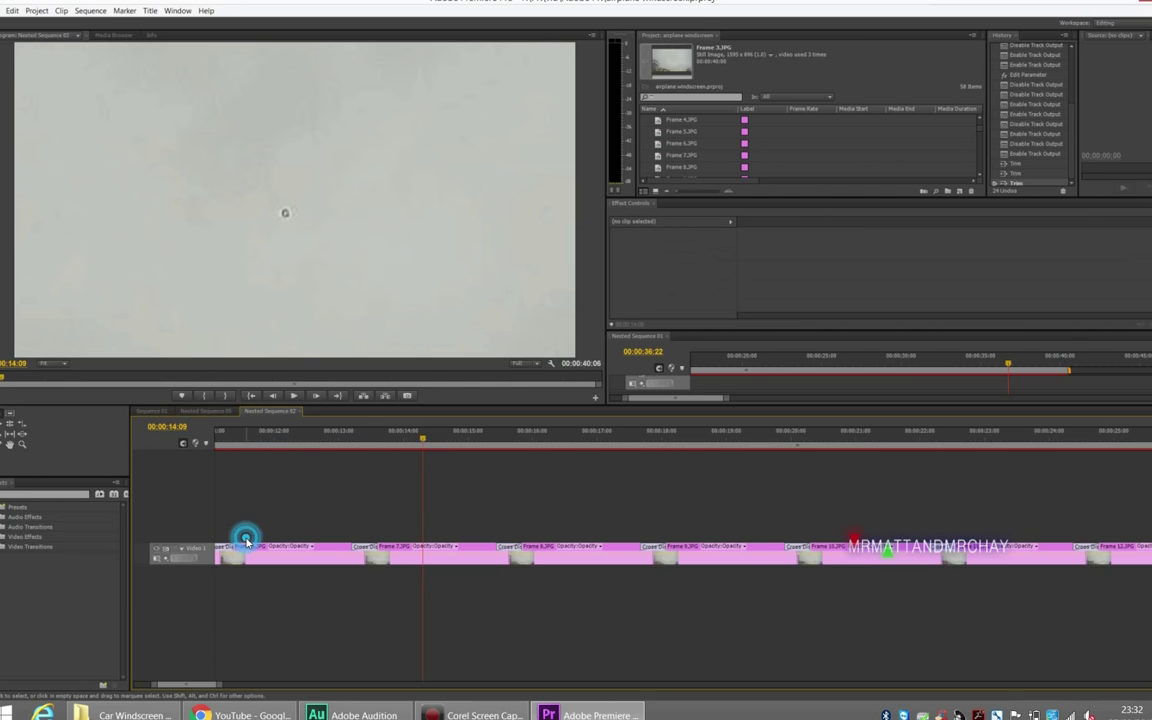
drag(222, 685, 263, 686)
drag(236, 441, 270, 444)
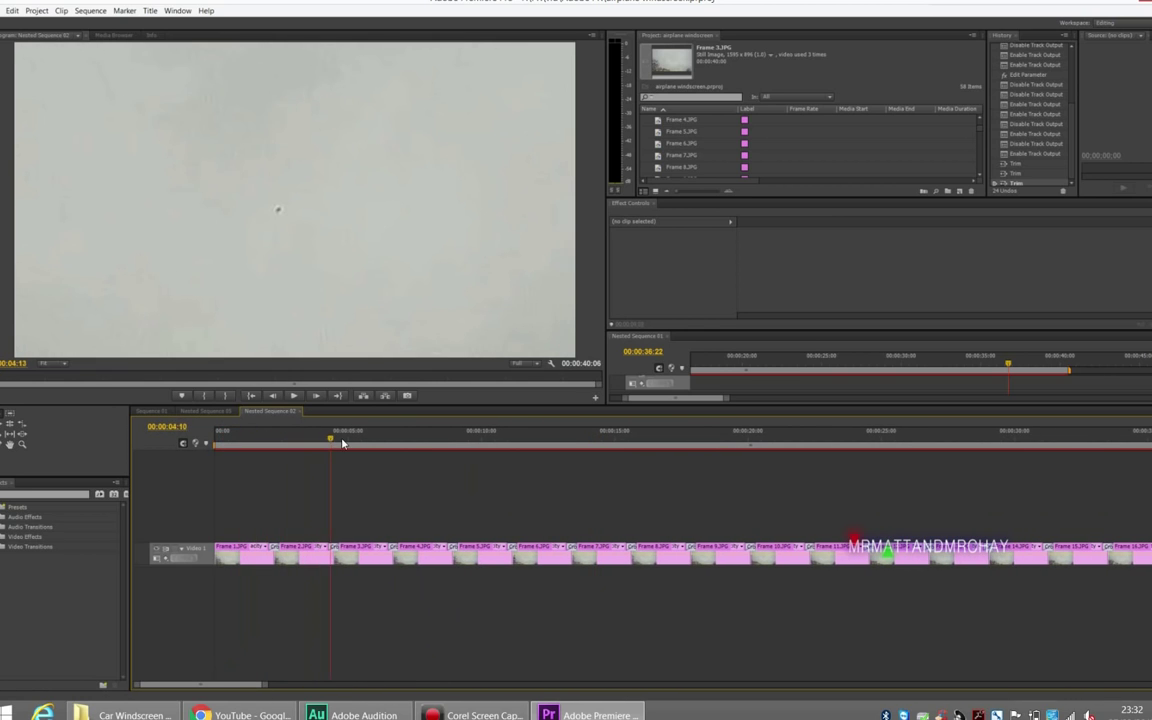
drag(369, 443, 1013, 471)
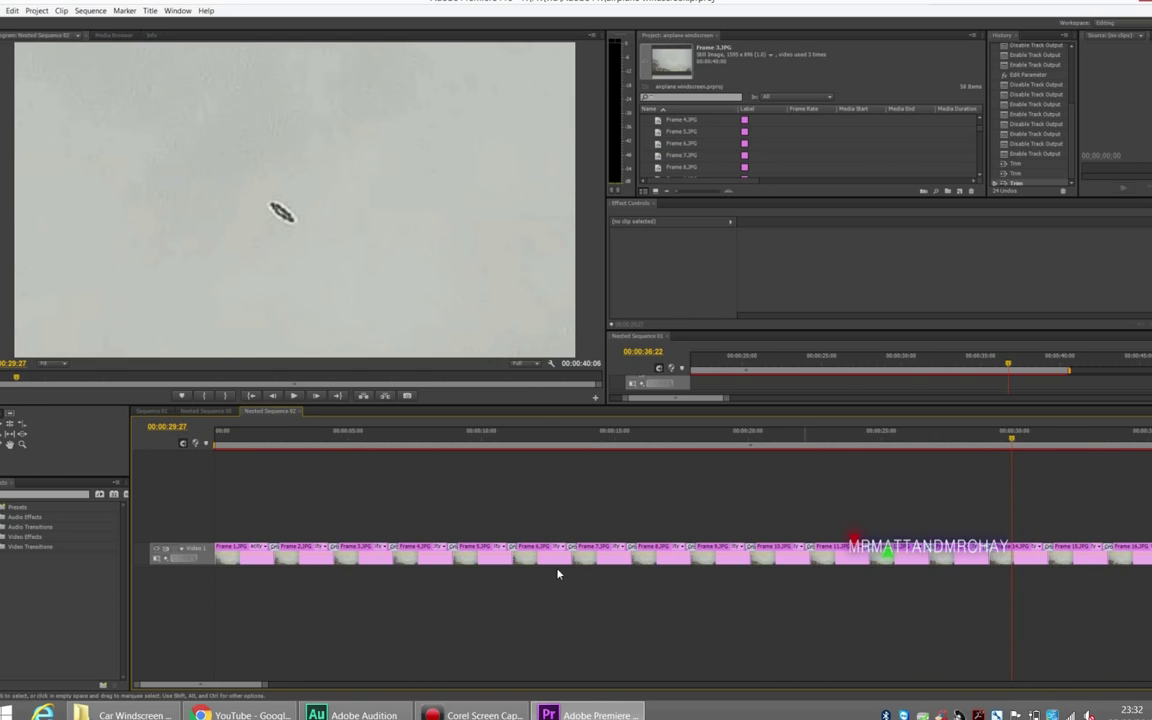
click(294, 411)
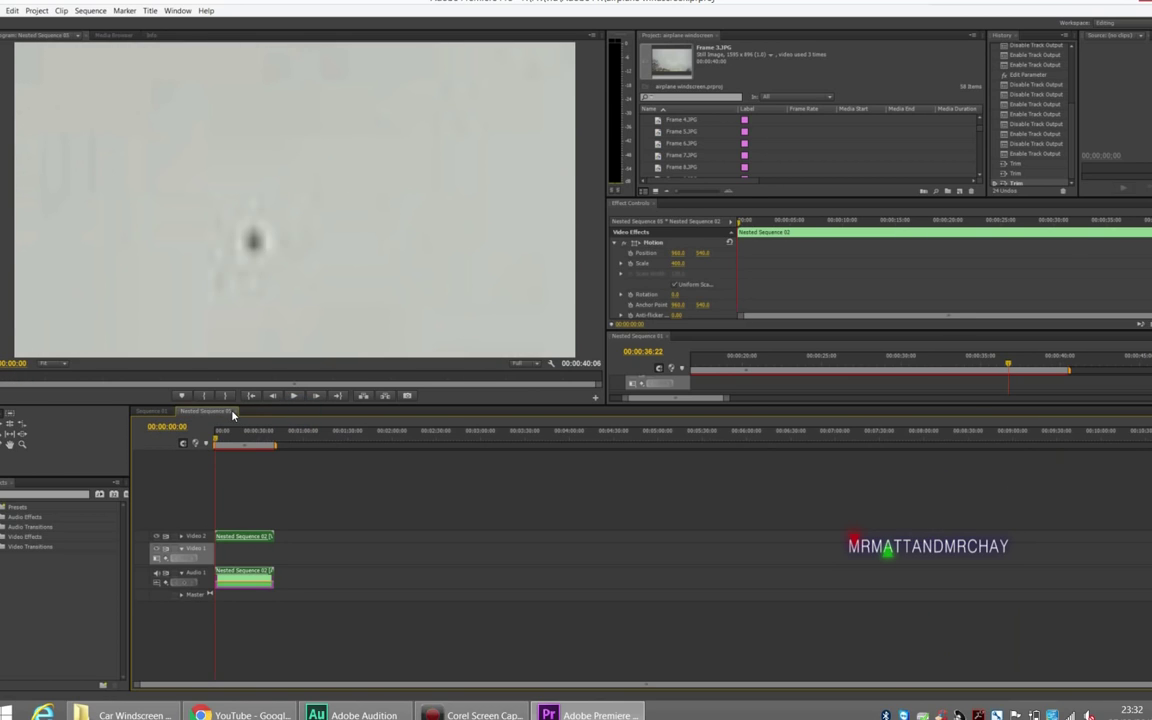
click(233, 412)
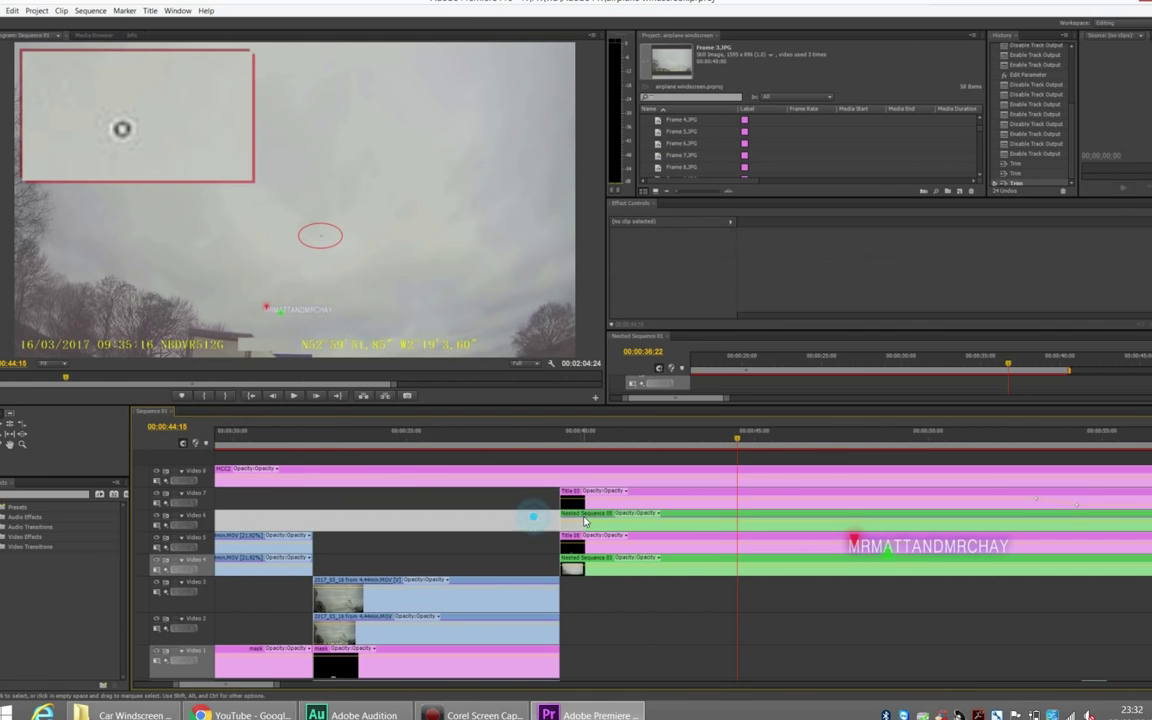
Select the Video 6 nested clip, move the playhead to 00:00:44:23, and review its Drop Shadow settings
click(582, 514)
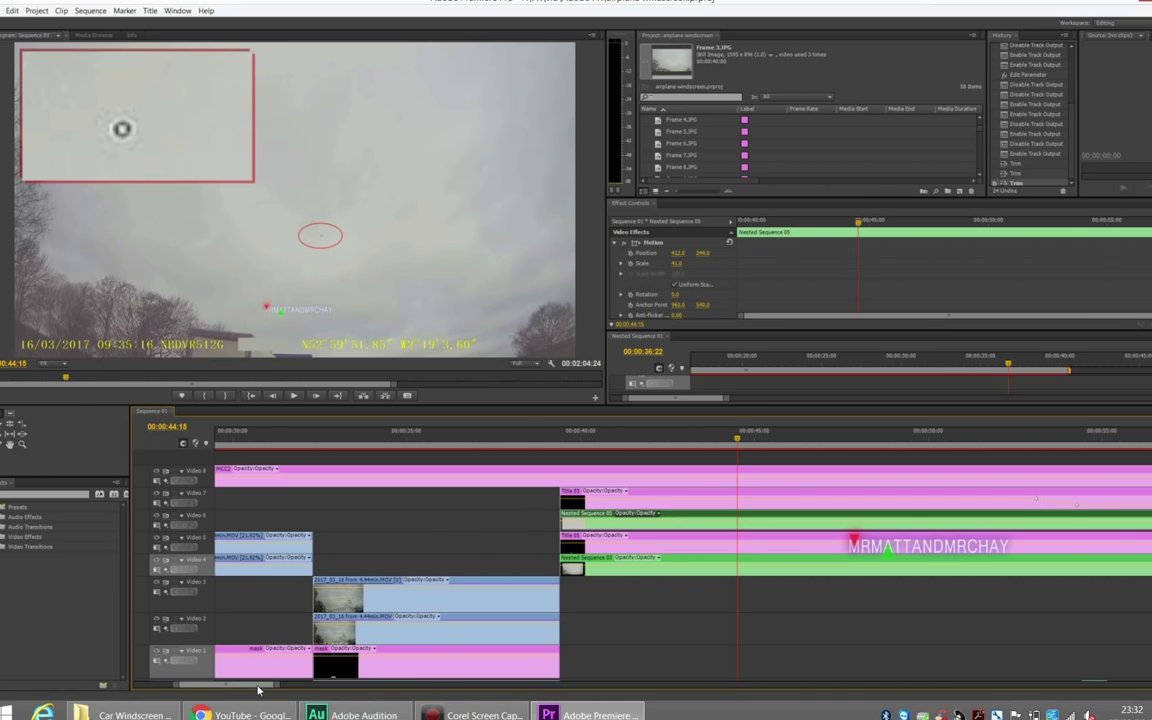
drag(257, 688, 286, 688)
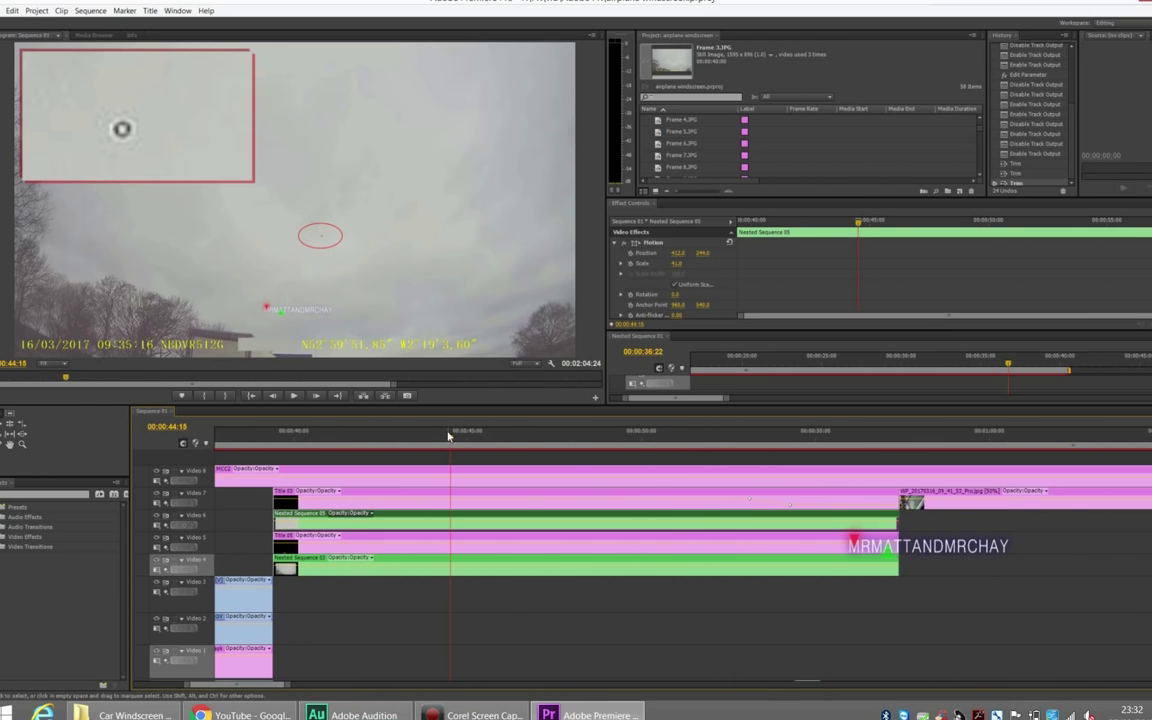
drag(450, 442, 460, 442)
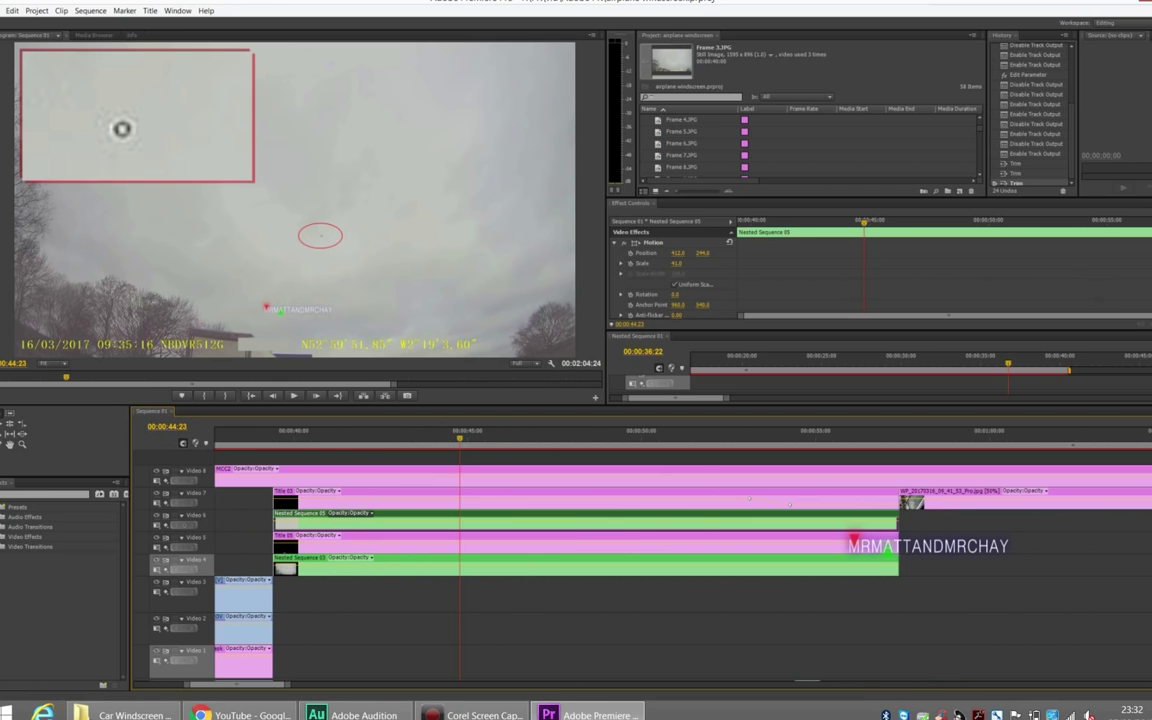
scroll(670, 270, down, 8)
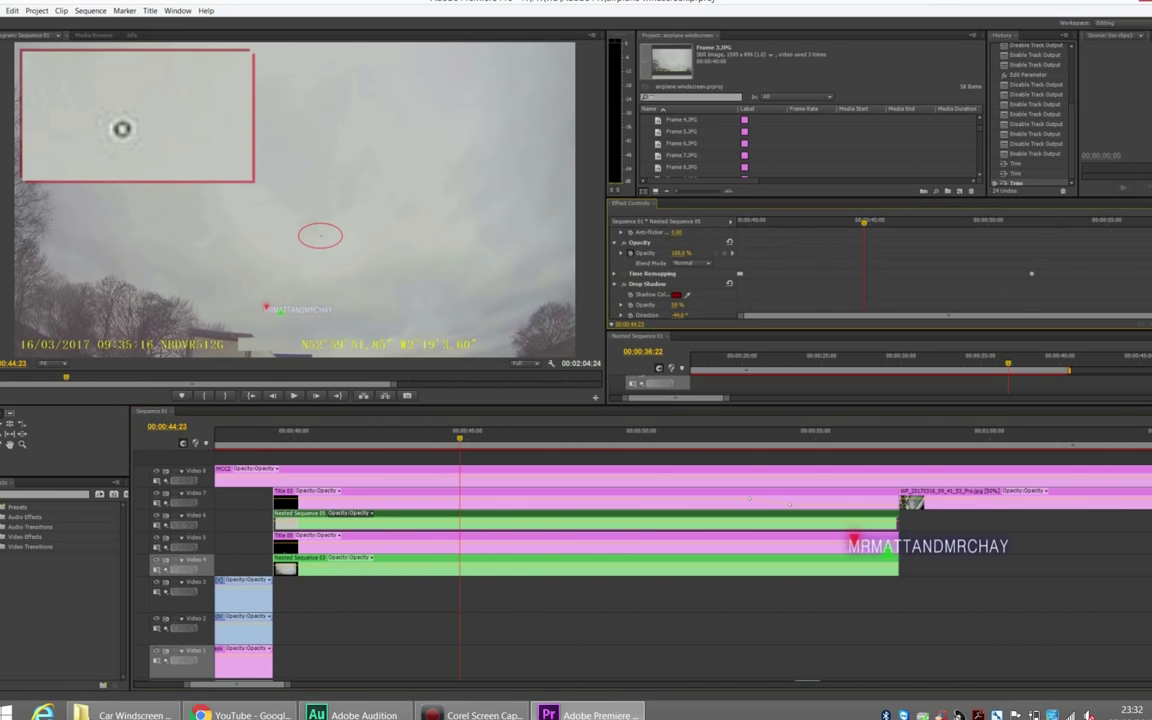
scroll(670, 270, up, 1)
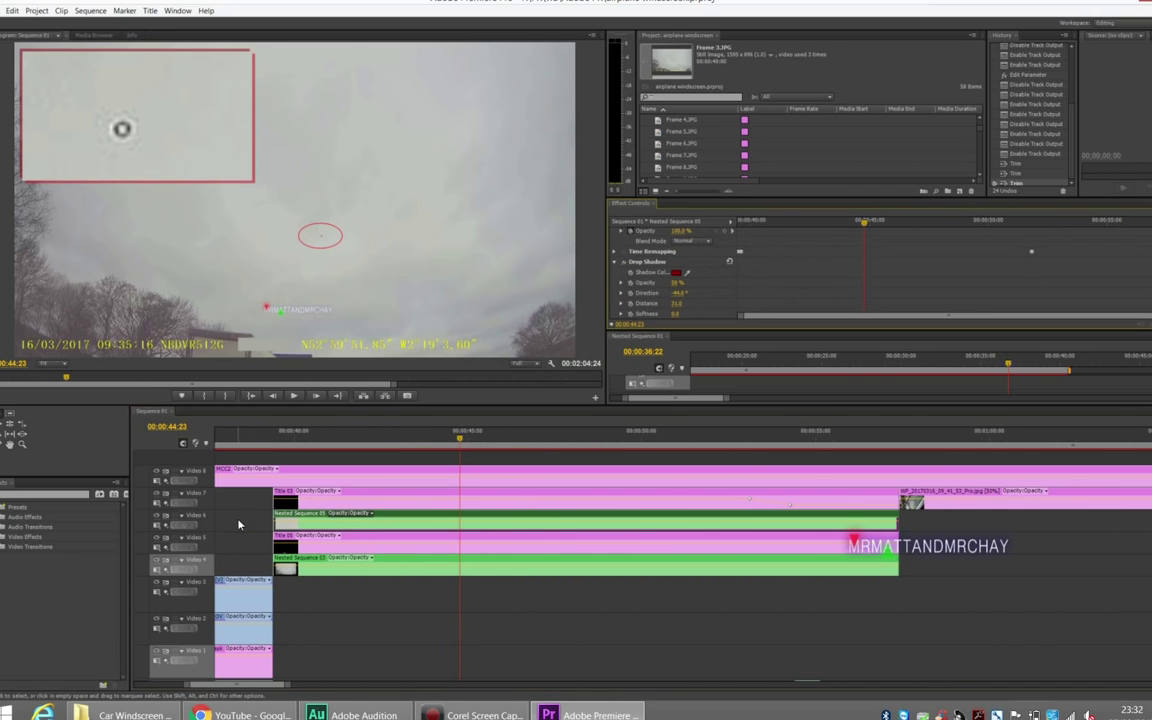
Toggle the Video 6 track output off and on to compare the inset, and inspect its second Drop Shadow effect
click(156, 516)
click(156, 516)
click(156, 516)
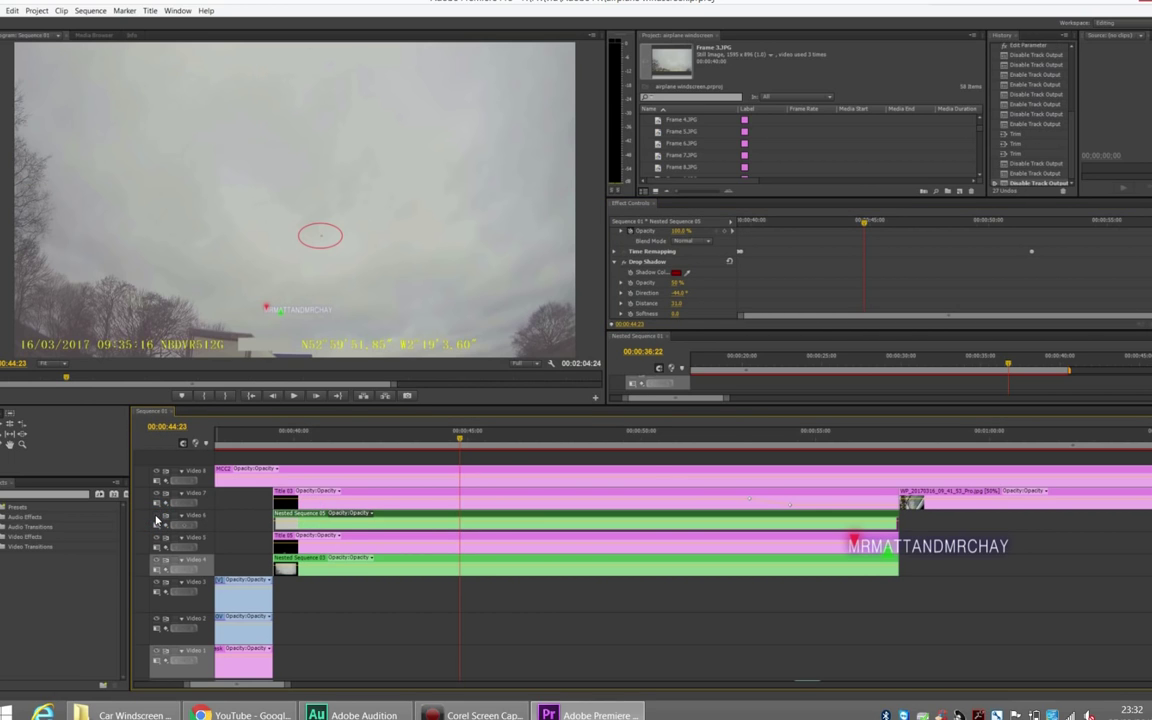
click(156, 516)
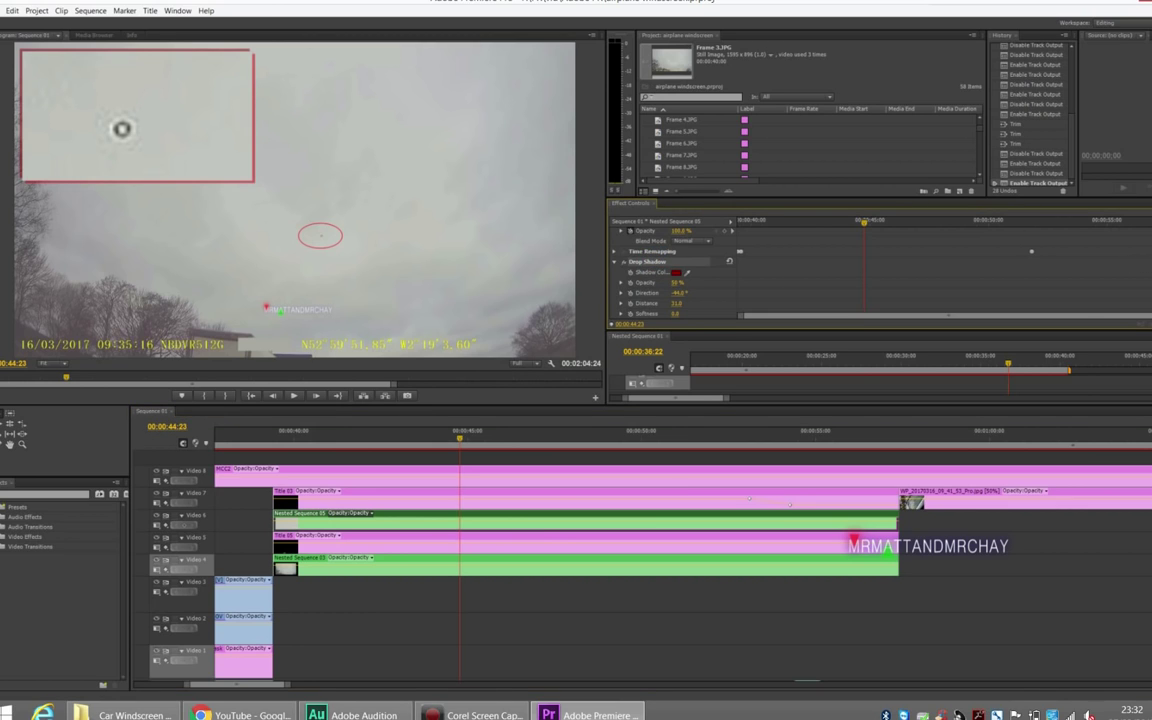
scroll(660, 268, down, 2)
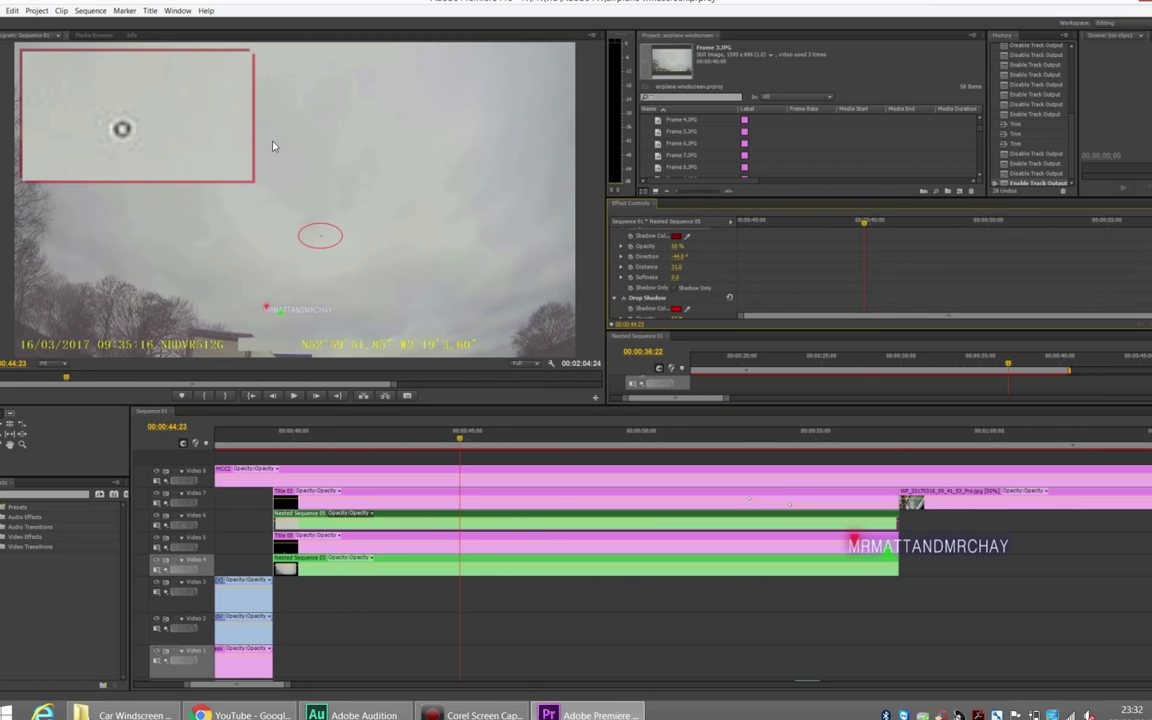
click(156, 516)
click(156, 516)
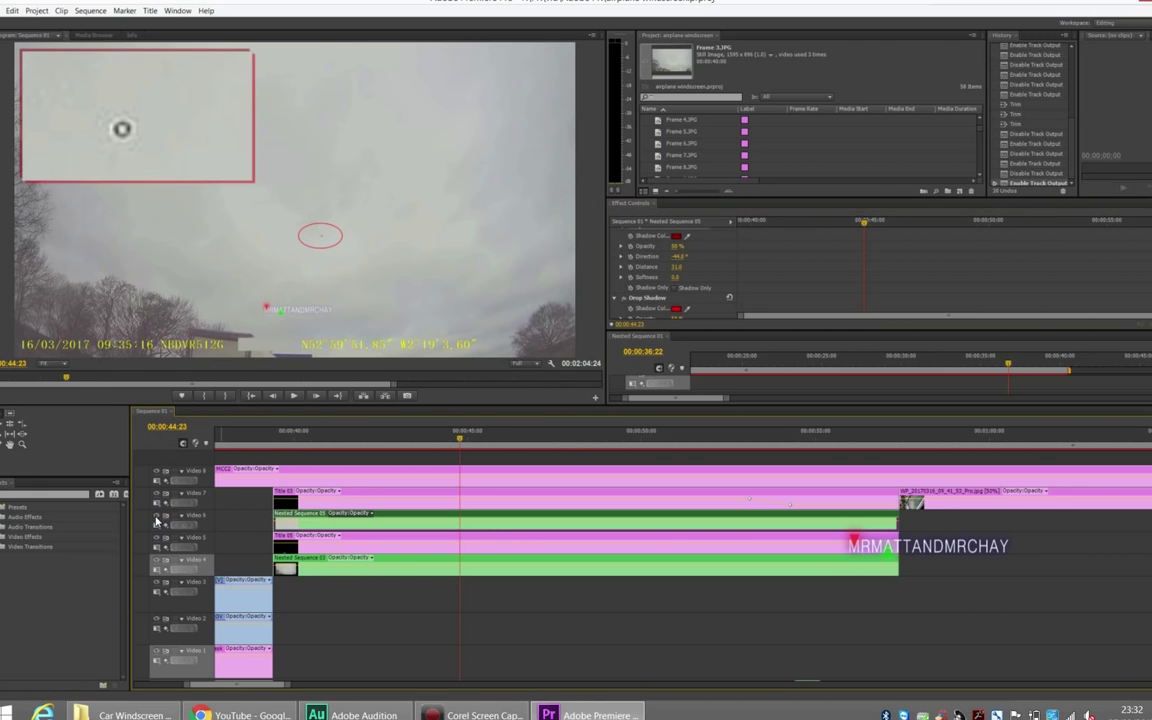
Open Title 05 on Video 5 for editing to inspect its covering rectangle, and close it unchanged
double_click(289, 545)
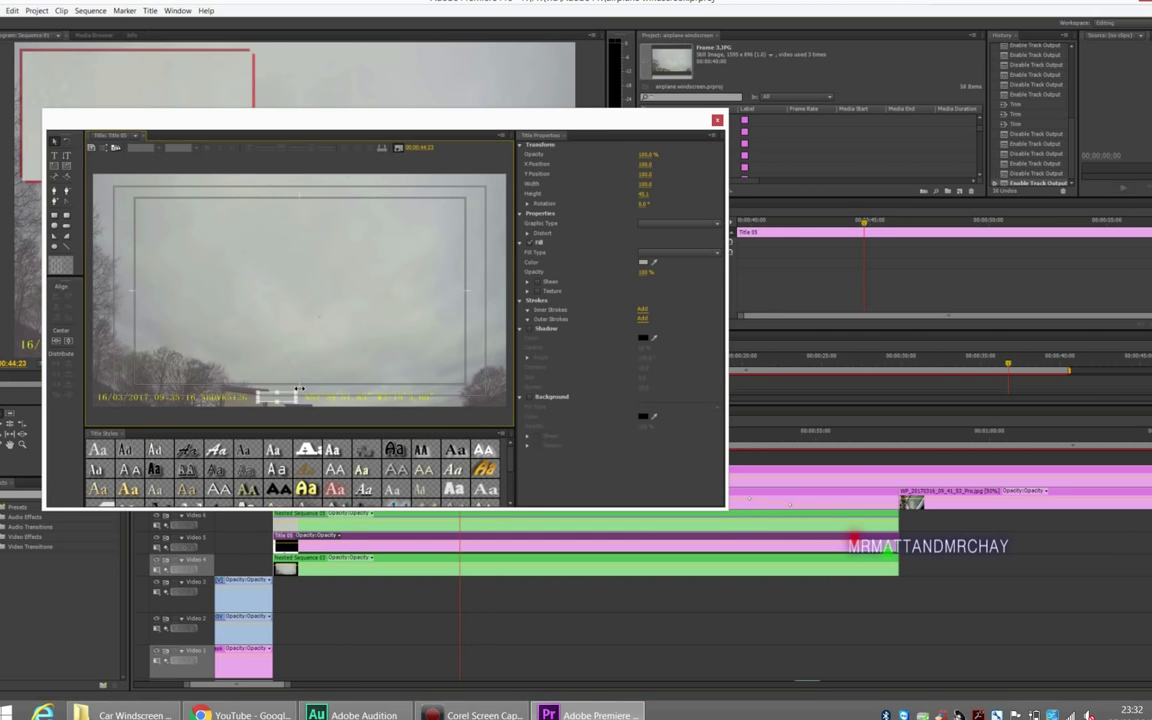
click(717, 121)
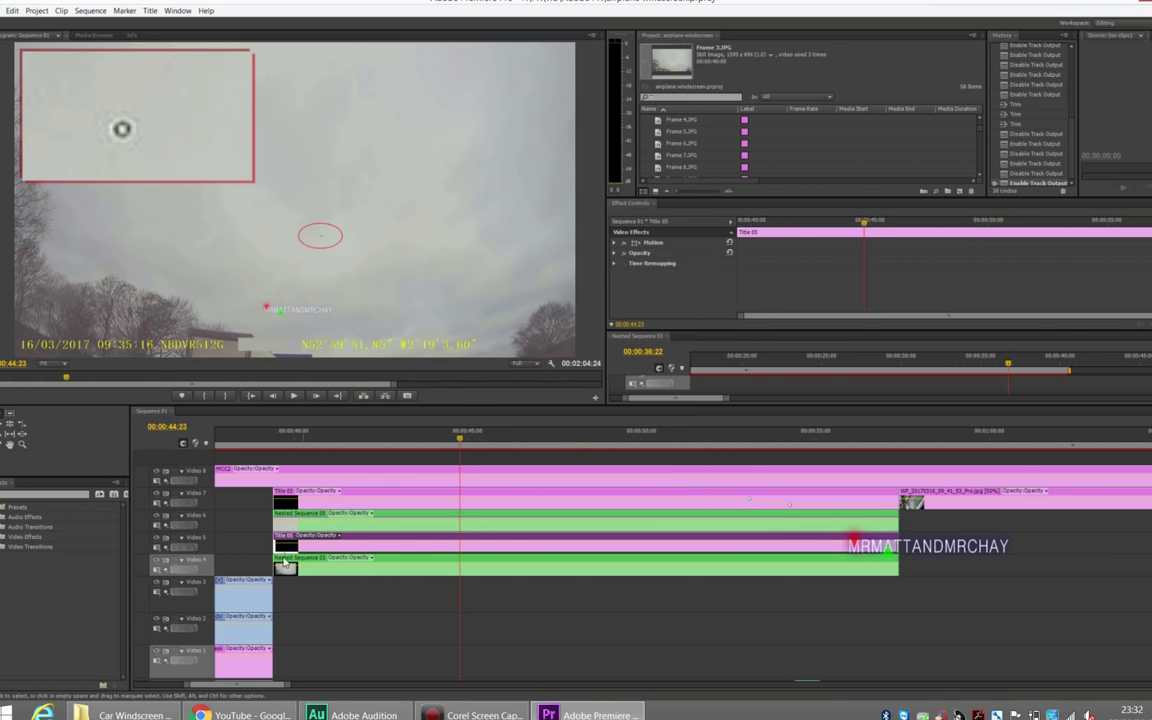
Hide and restore the Video 4 track output, and open Nested Sequence 03 to scrub through its still frames
click(156, 565)
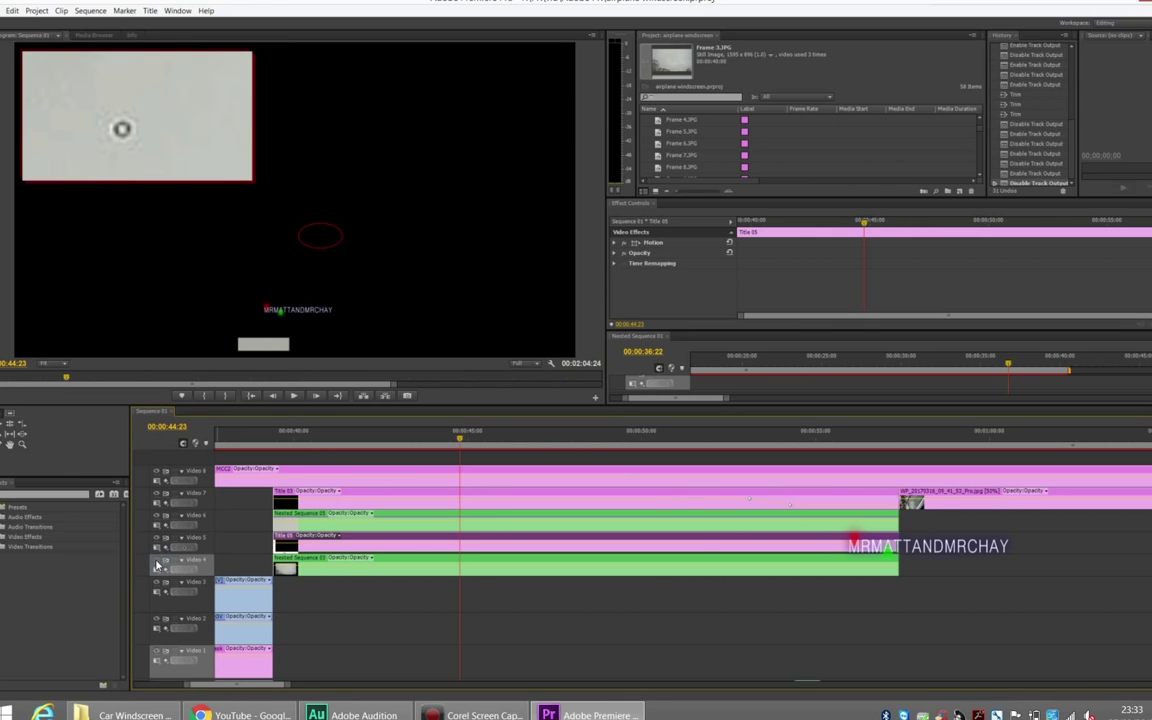
click(156, 565)
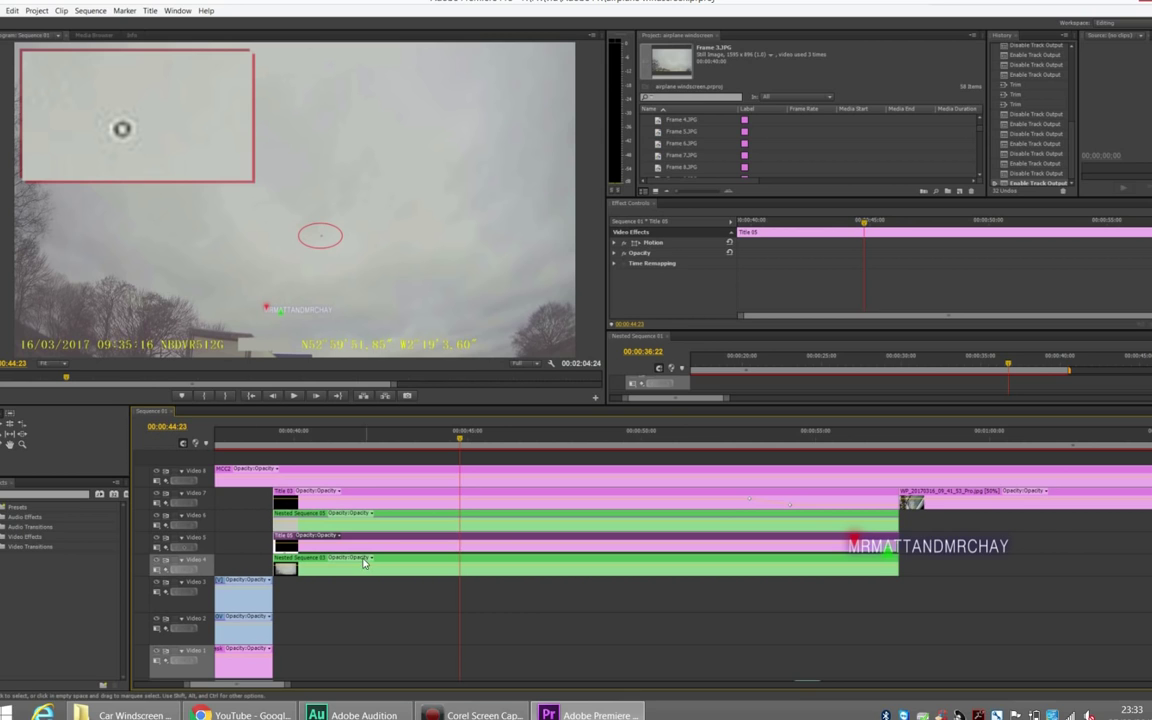
double_click(313, 562)
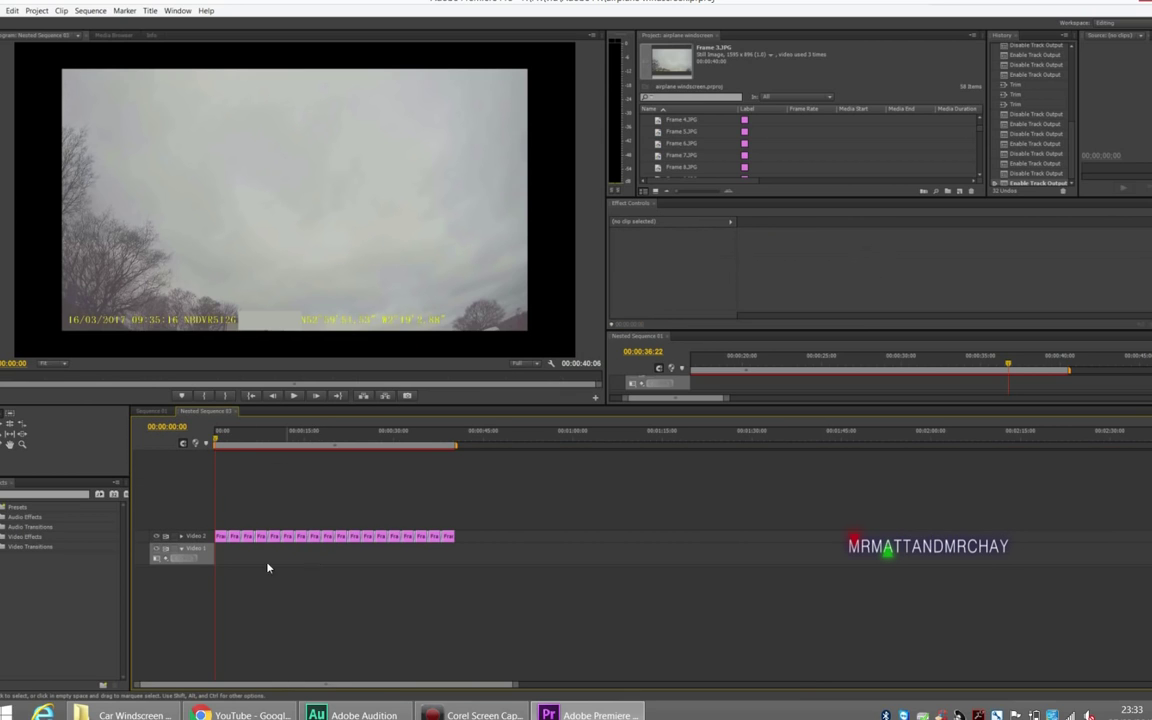
drag(216, 442, 334, 444)
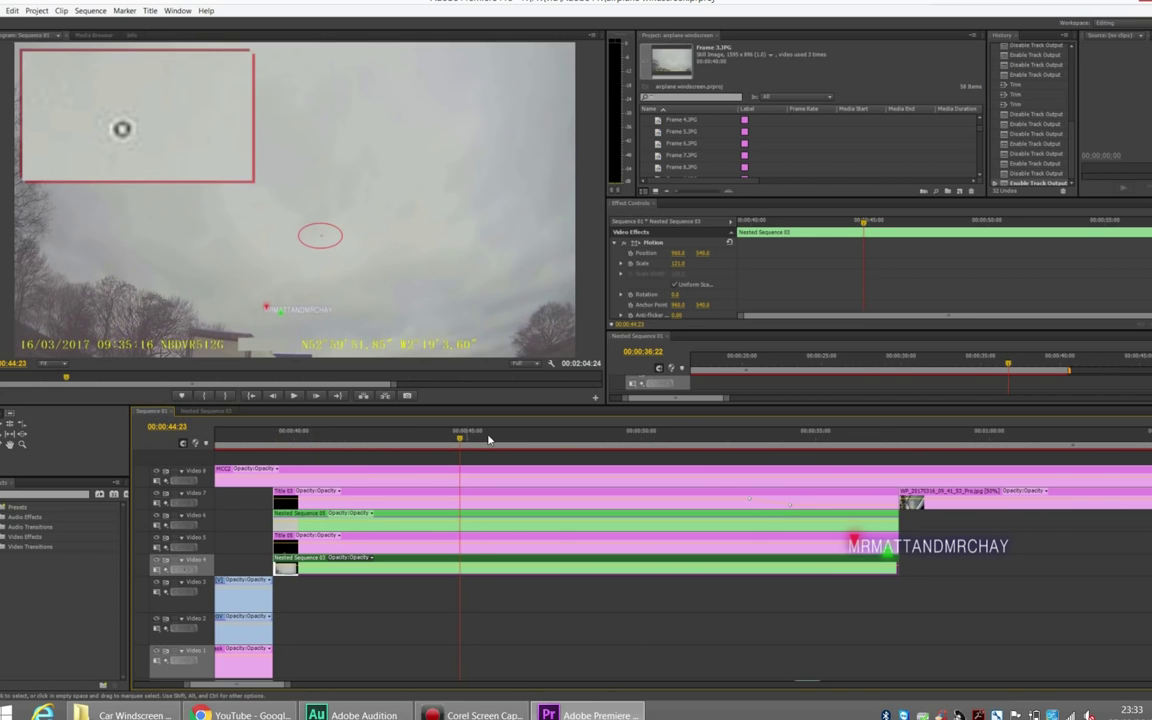
Scrub Sequence 01 through the nested clips to 00:00:57:00 and on to the first windscreen photo at 00:00:59:04
drag(489, 440, 884, 440)
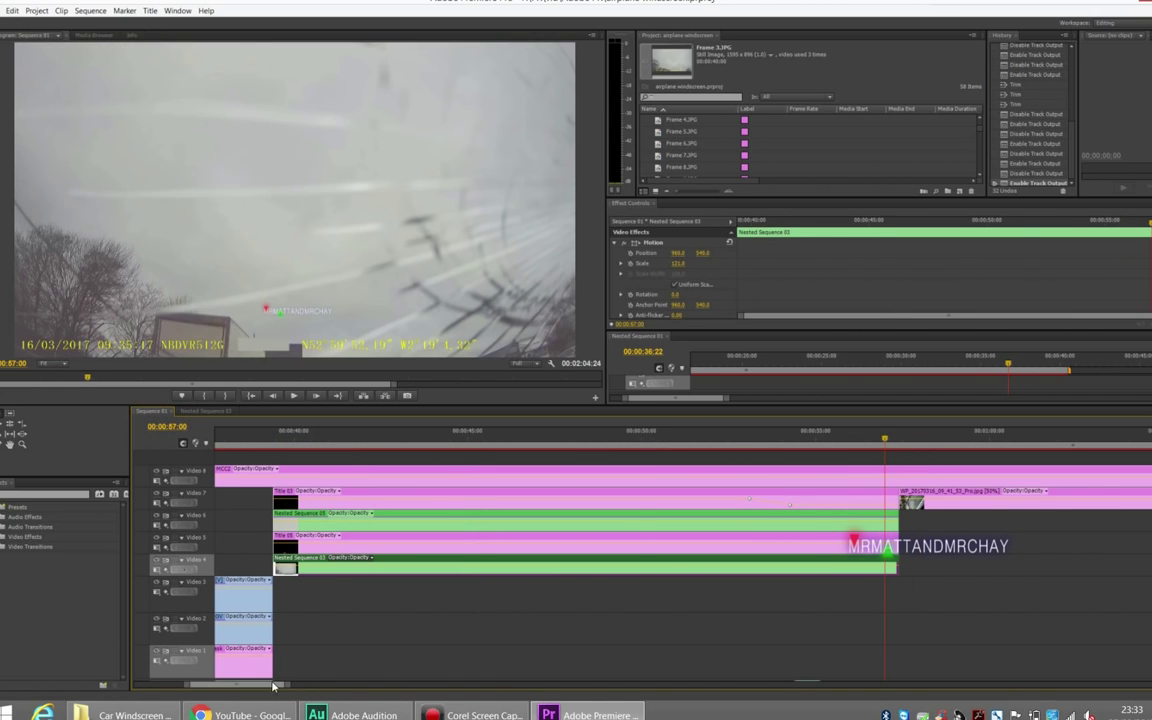
drag(270, 686, 295, 686)
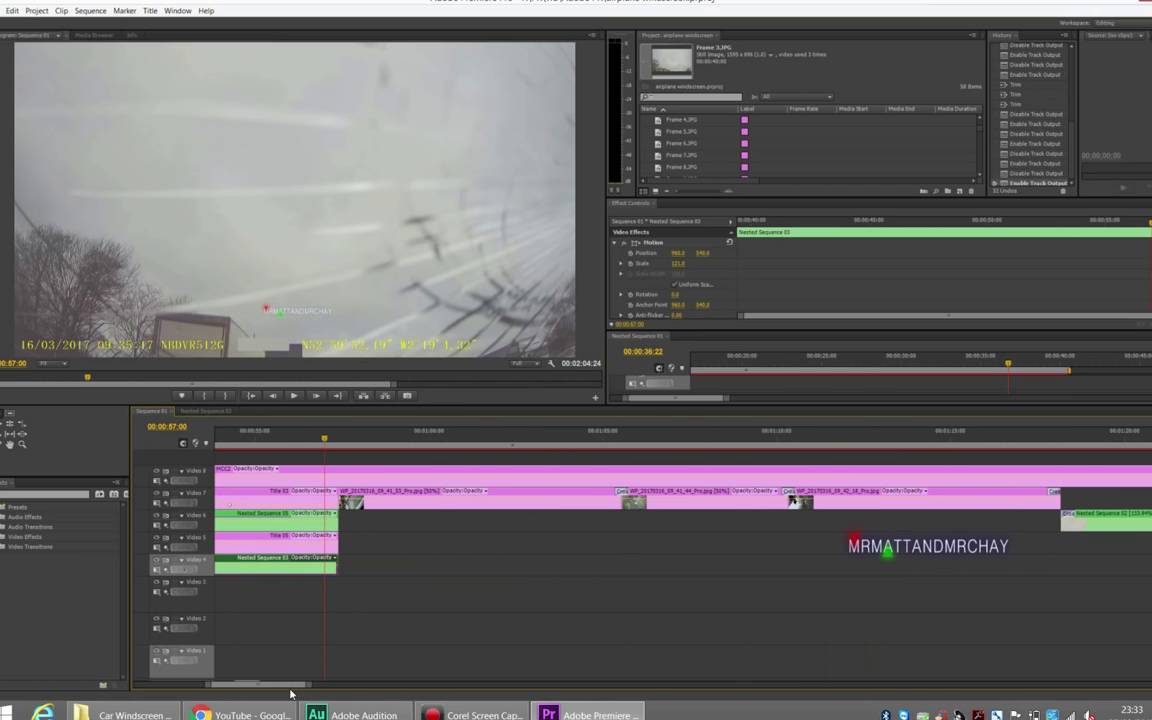
drag(326, 441, 399, 444)
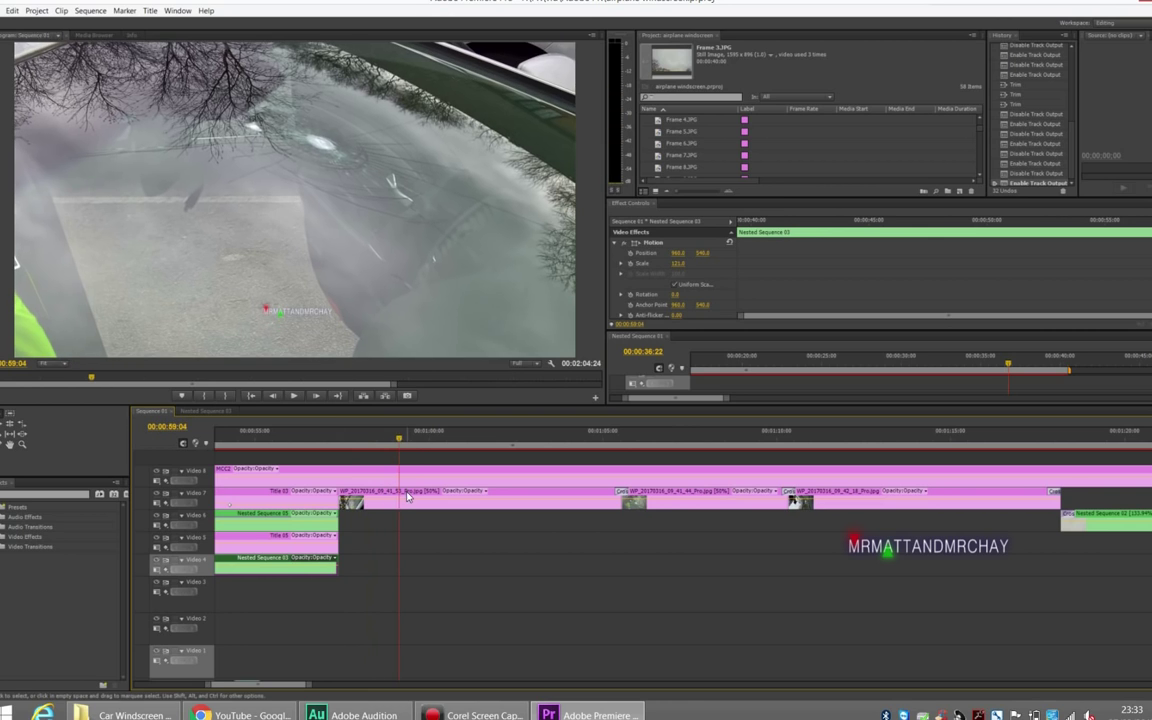
Scrub through the three windscreen photos on Video 7, examining the Position and Scale keyframes of the first two clips
click(407, 496)
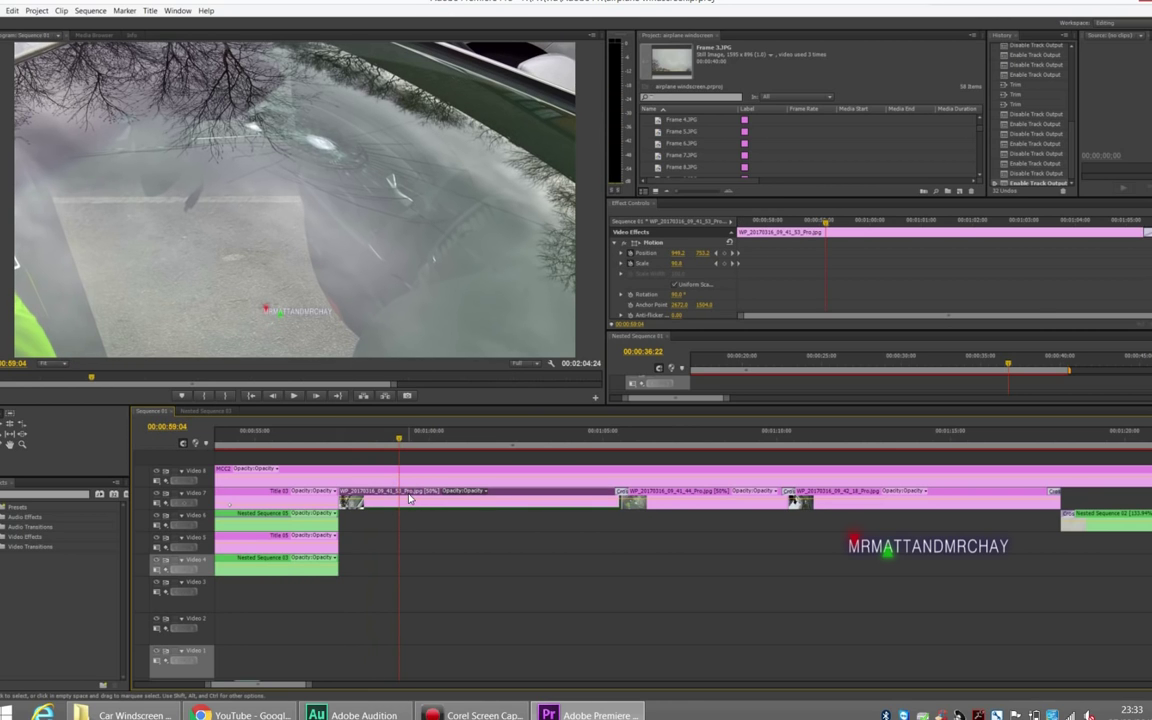
drag(826, 226, 973, 224)
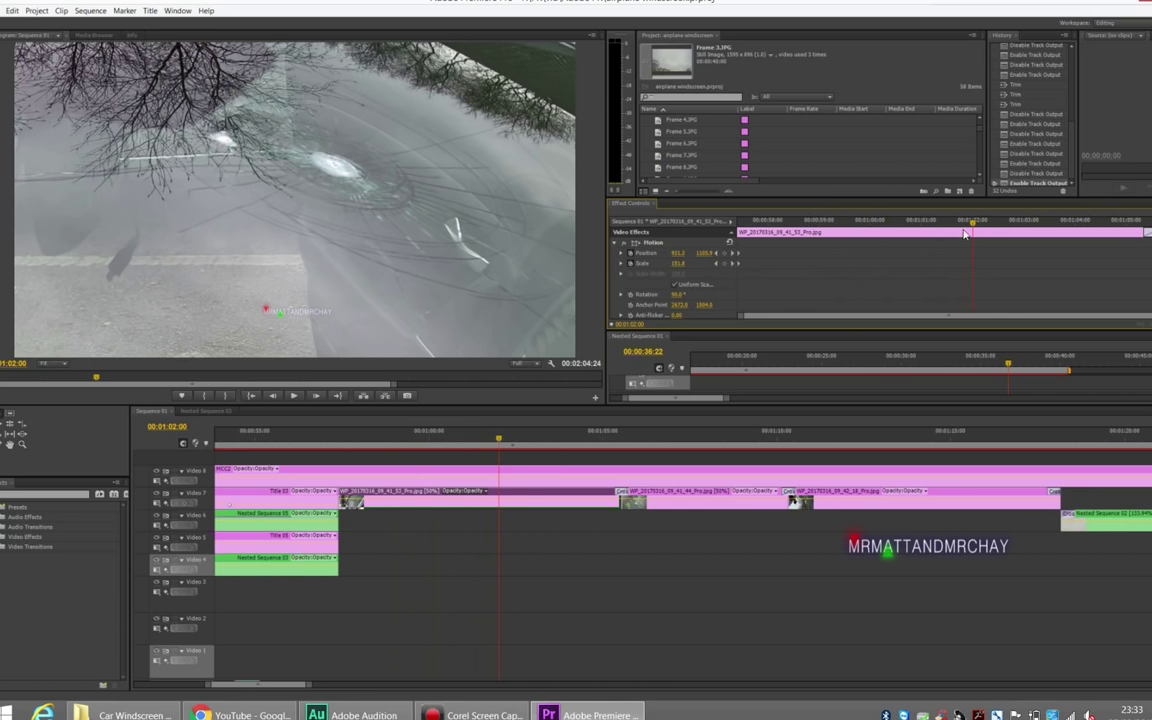
drag(500, 439, 661, 446)
click(676, 491)
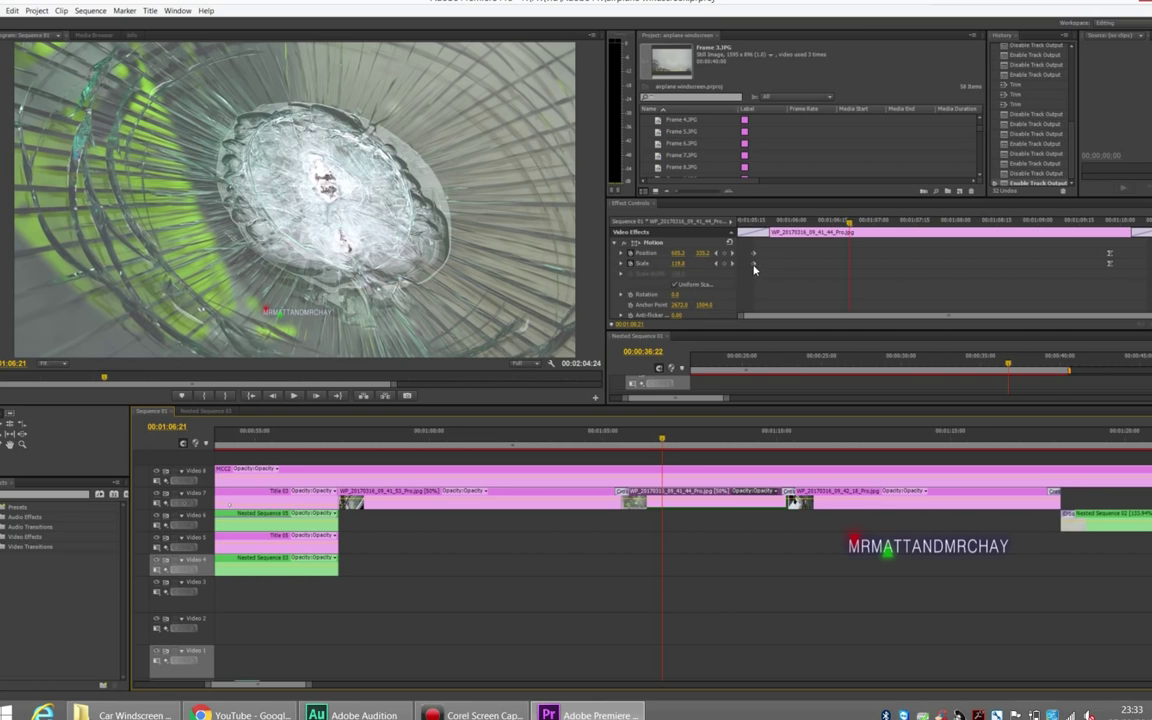
drag(757, 222, 1148, 229)
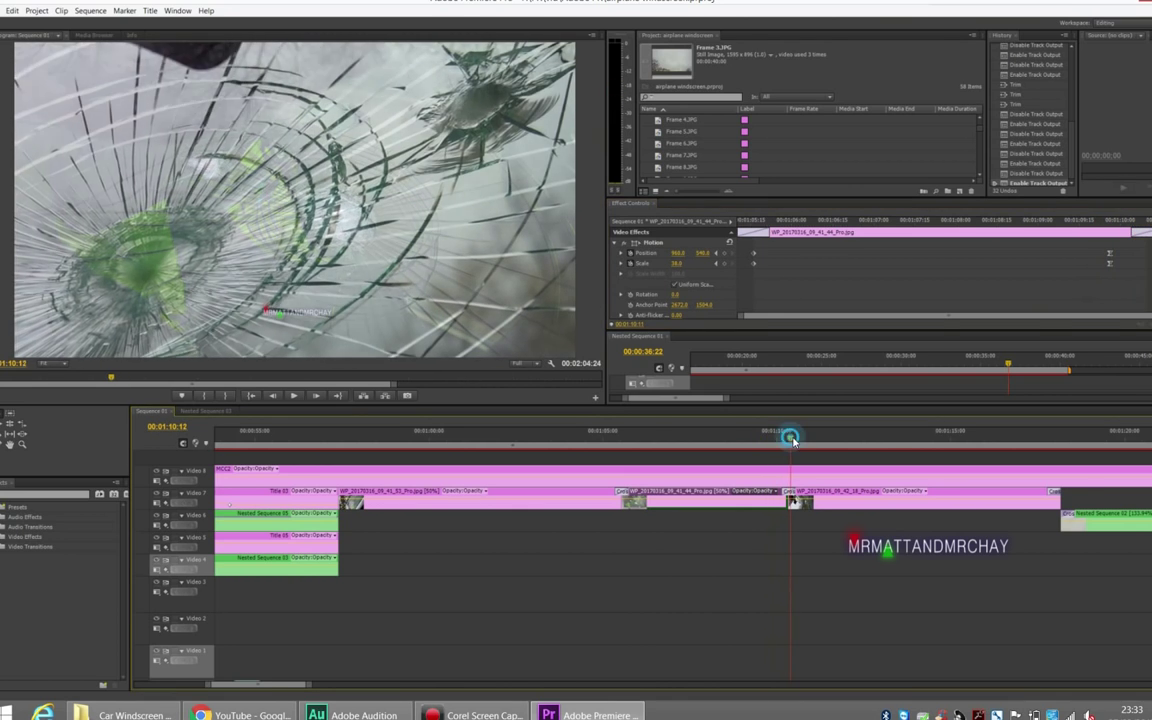
drag(789, 438, 935, 477)
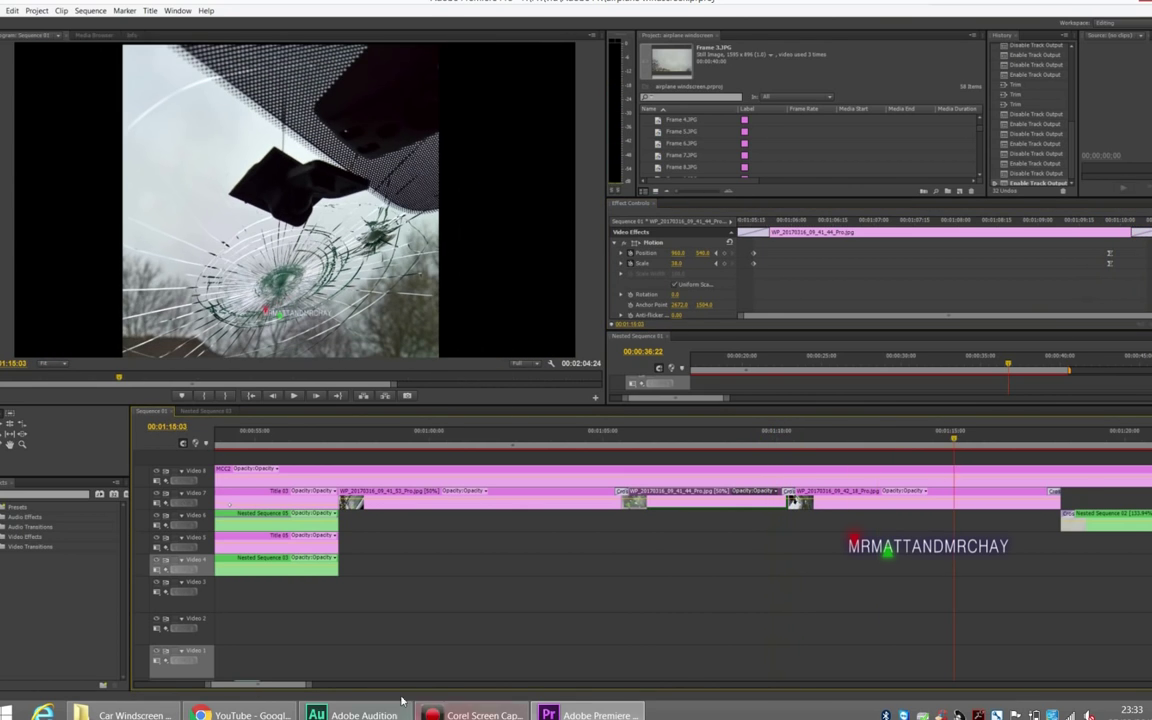
Scrub on into Nested Sequence 02 on Video 6 and inspect its Time Remapping speed near the clip's start
drag(295, 686, 318, 690)
click(337, 440)
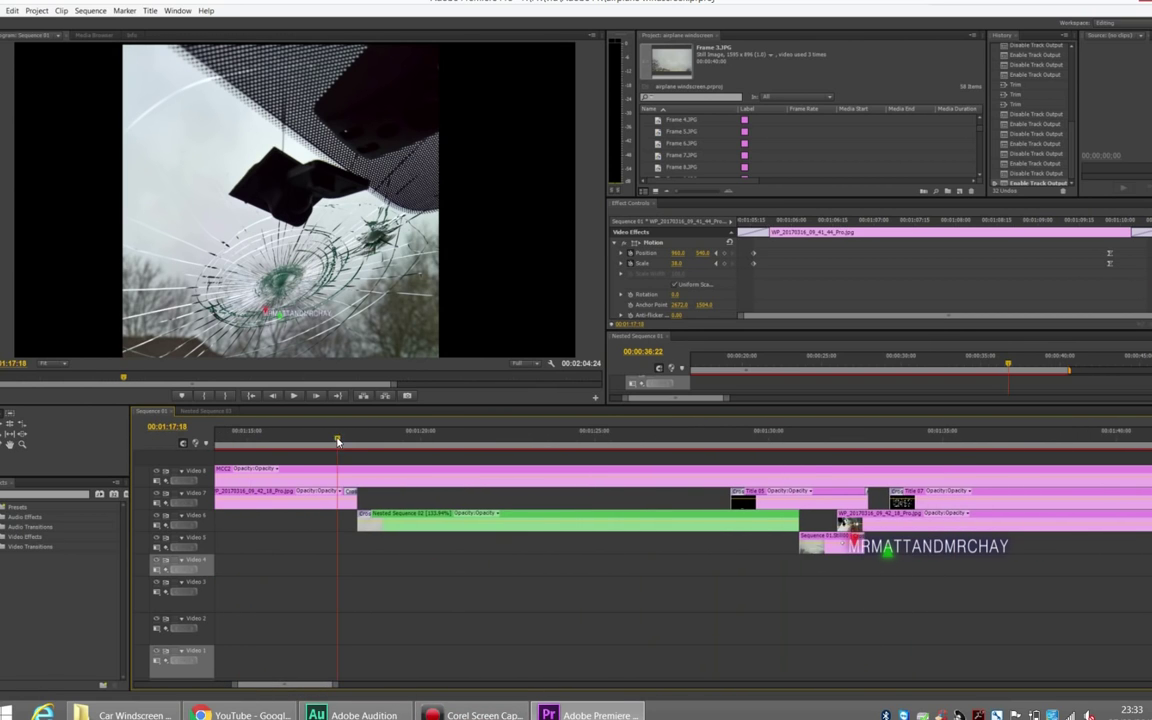
drag(337, 440, 445, 442)
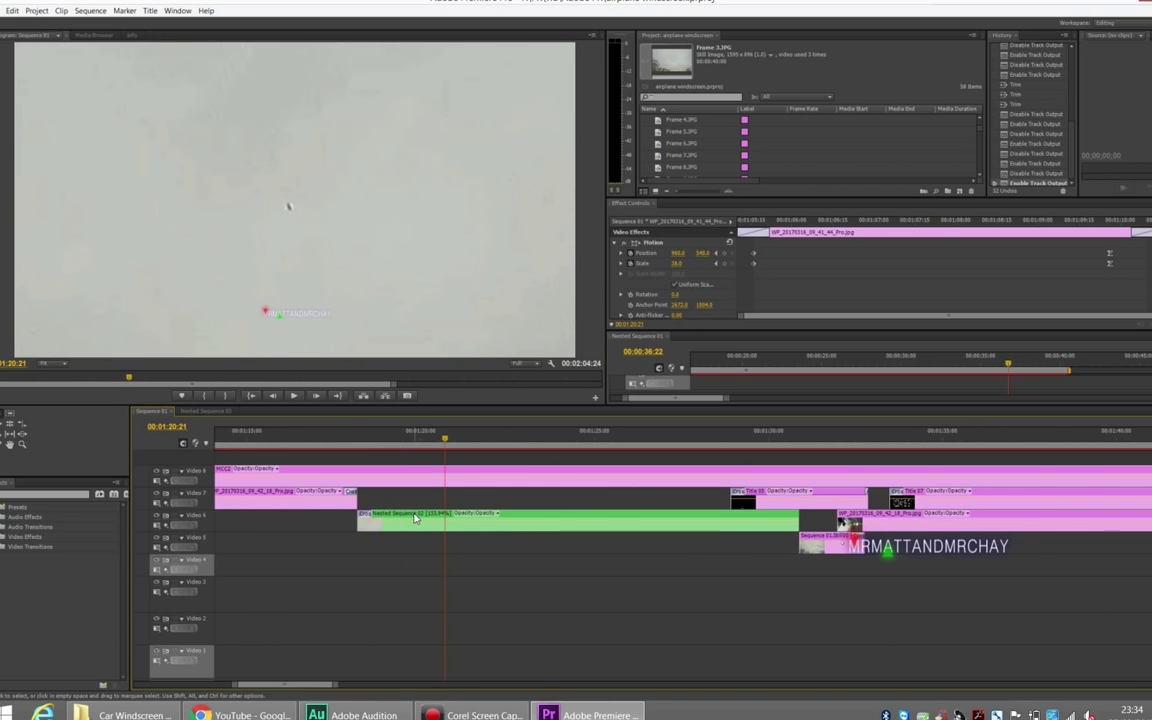
click(415, 517)
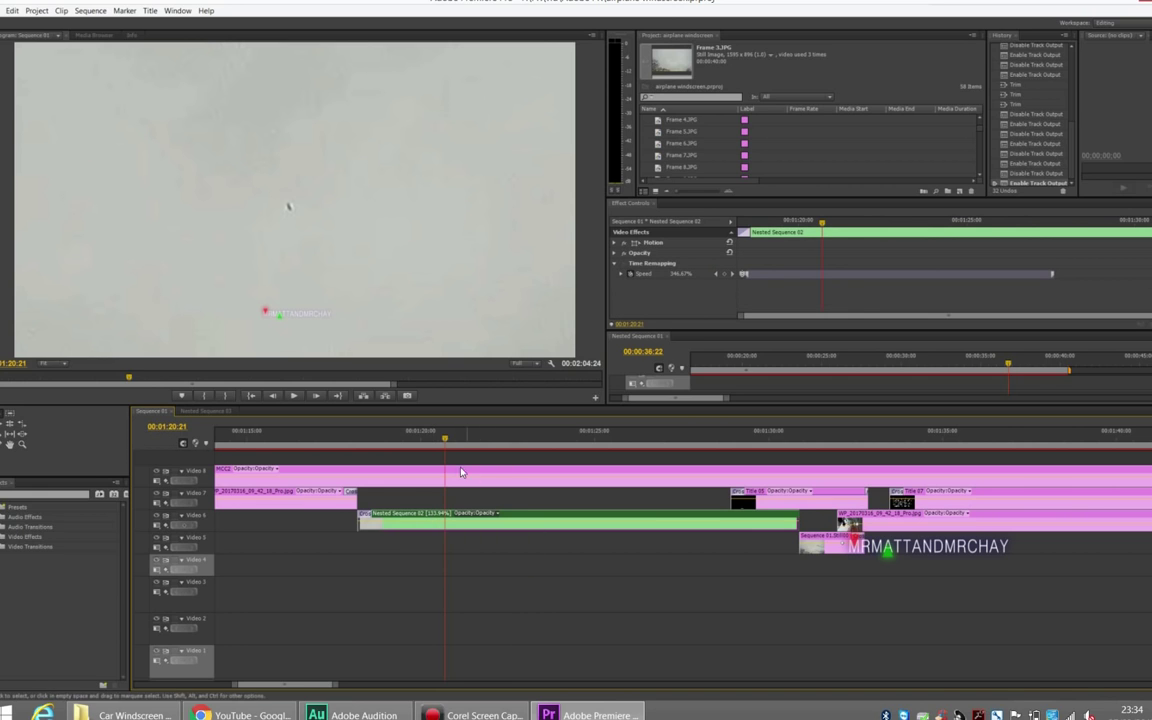
click(443, 441)
drag(408, 446, 393, 446)
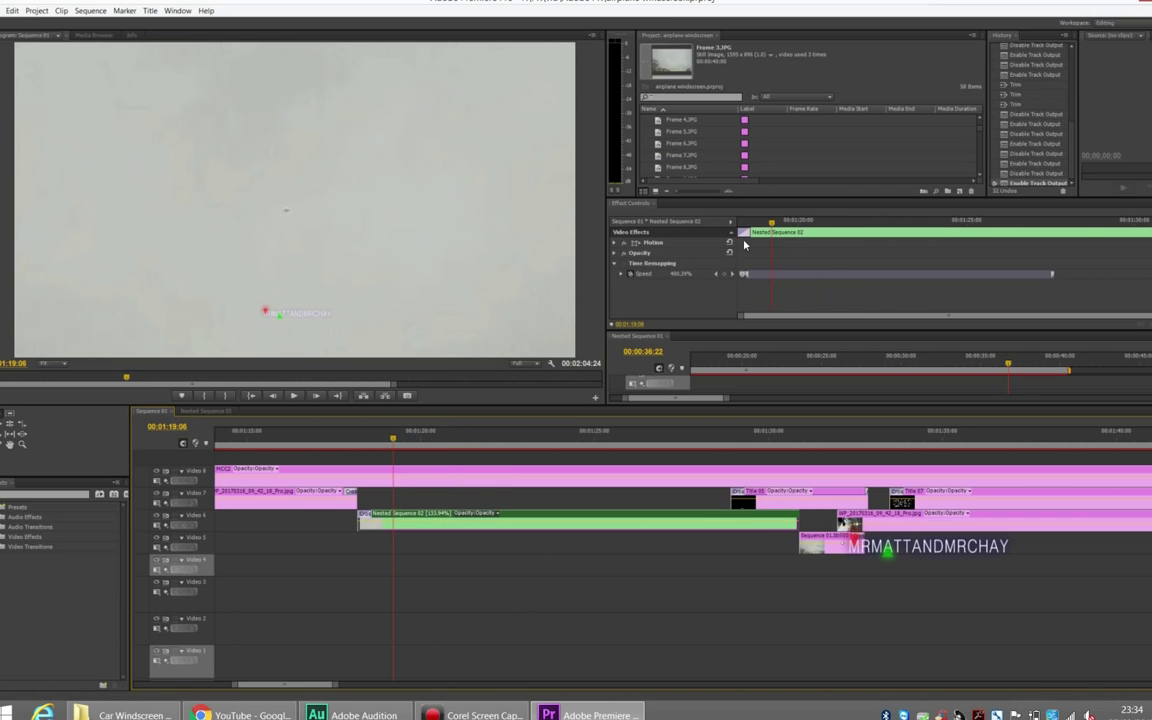
drag(773, 224, 760, 228)
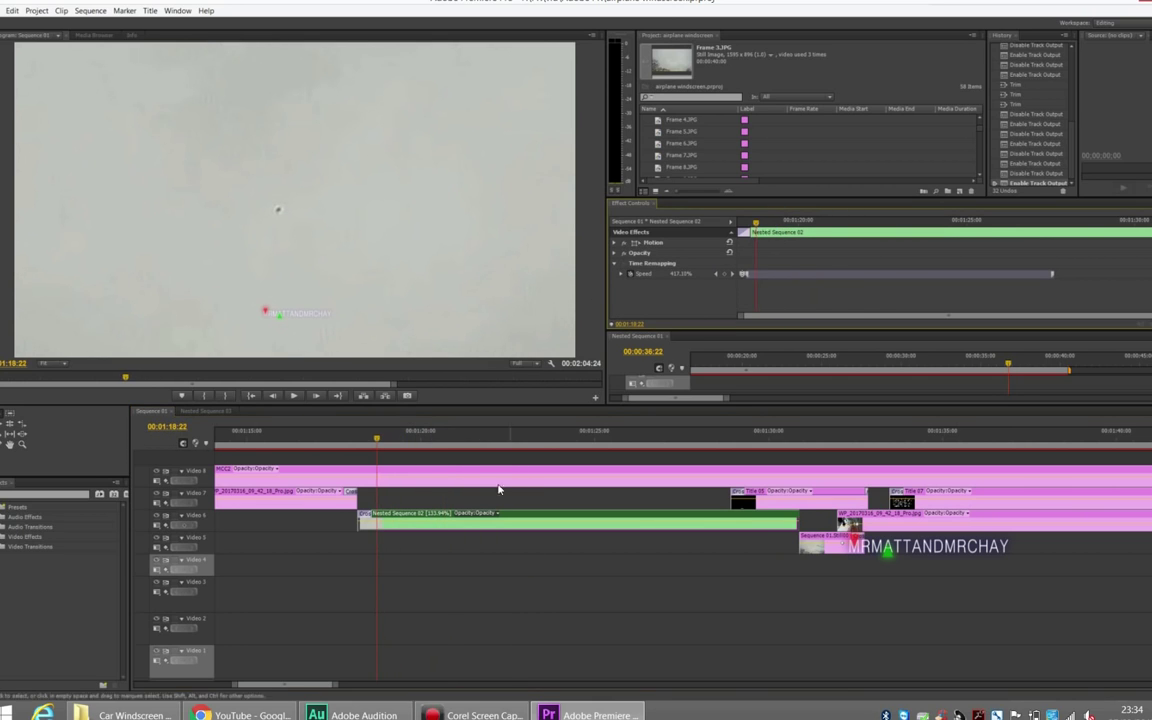
Open Nested Sequence 02 to view its full row of still frames, and return to Sequence 01
double_click(415, 516)
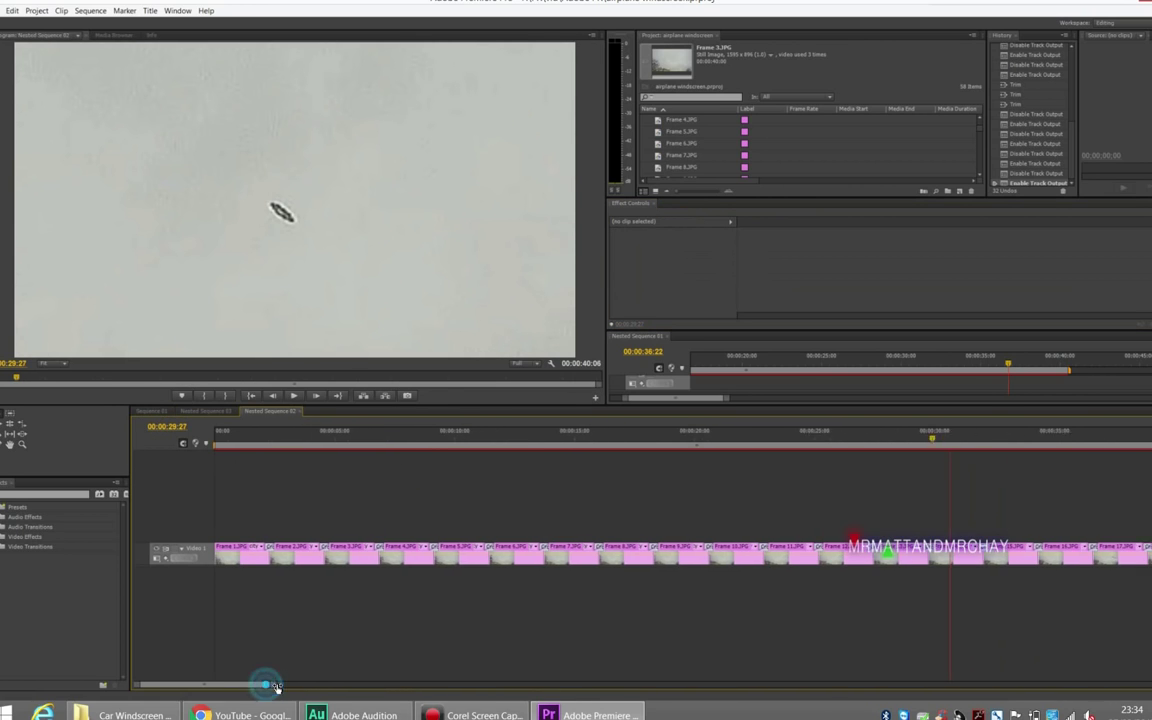
drag(271, 685, 320, 685)
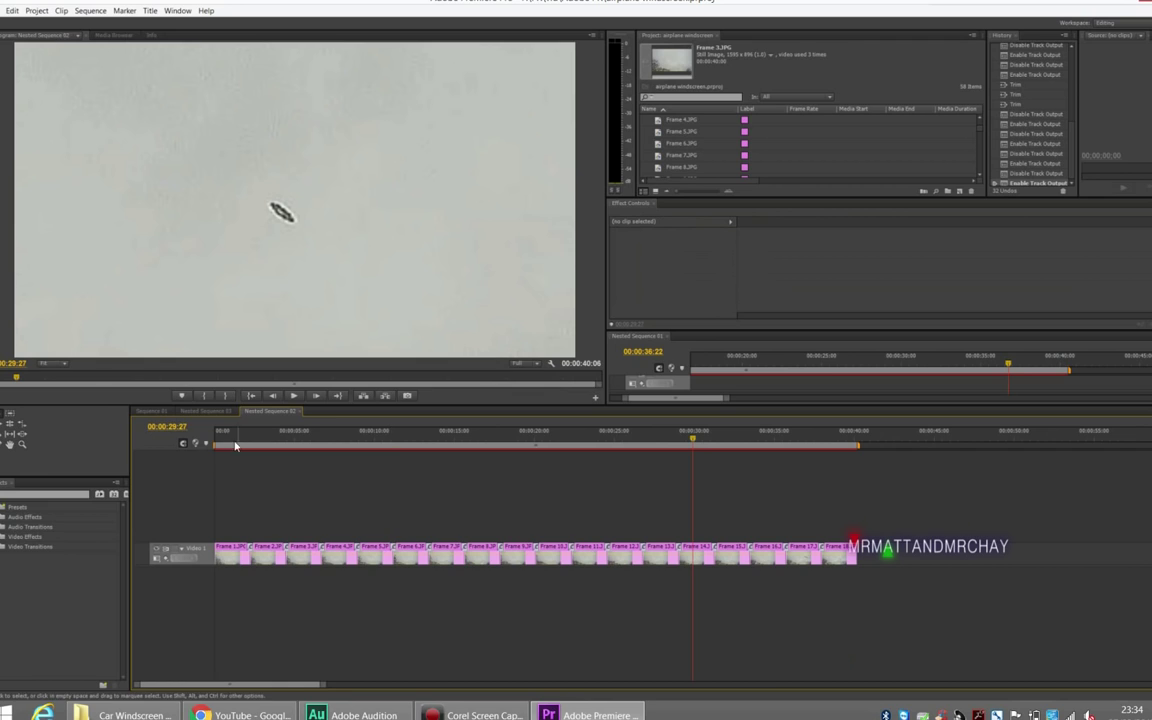
click(152, 411)
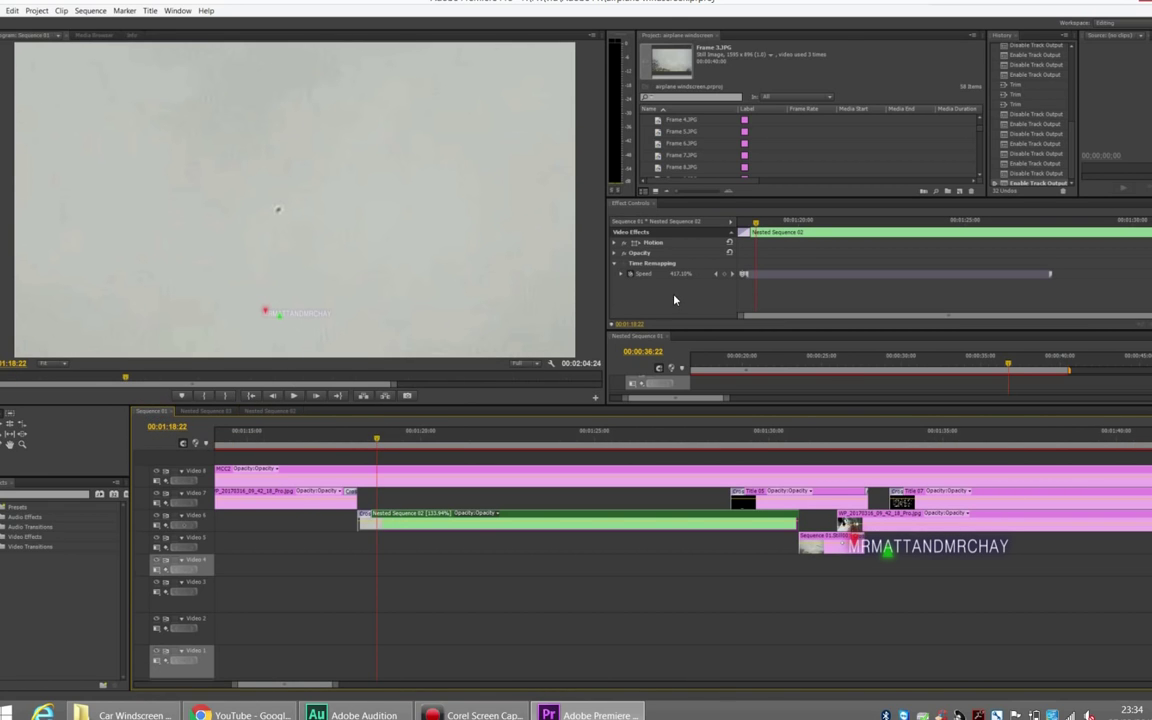
Scrub the start of Nested Sequence 02 to compare its Time Remapping speed, and play the slow-down from 00:01:18:16
click(756, 224)
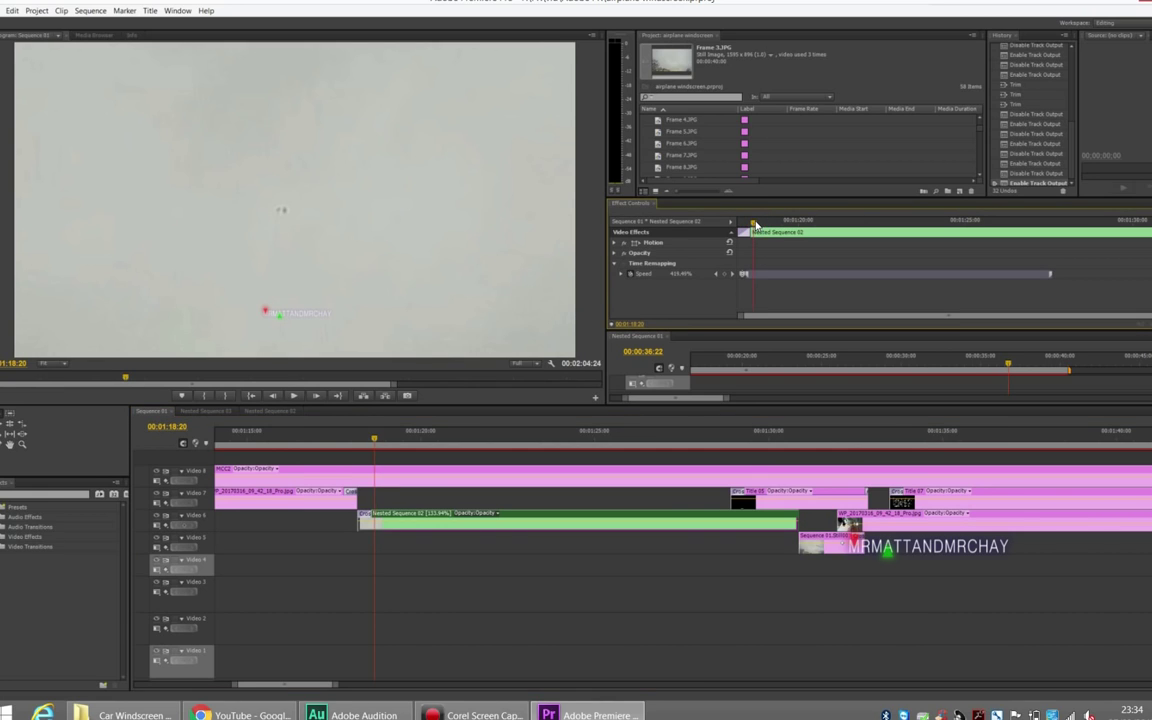
drag(755, 225, 752, 225)
drag(752, 224, 775, 231)
drag(678, 278, 691, 275)
drag(775, 228, 751, 256)
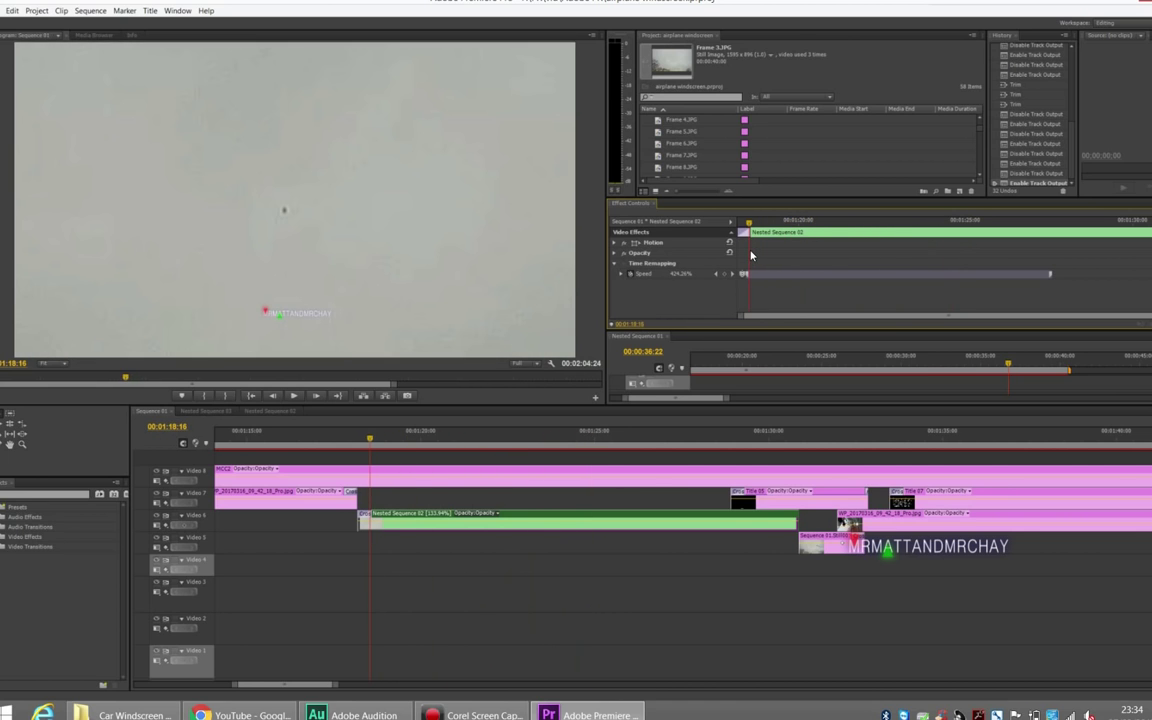
key(space)
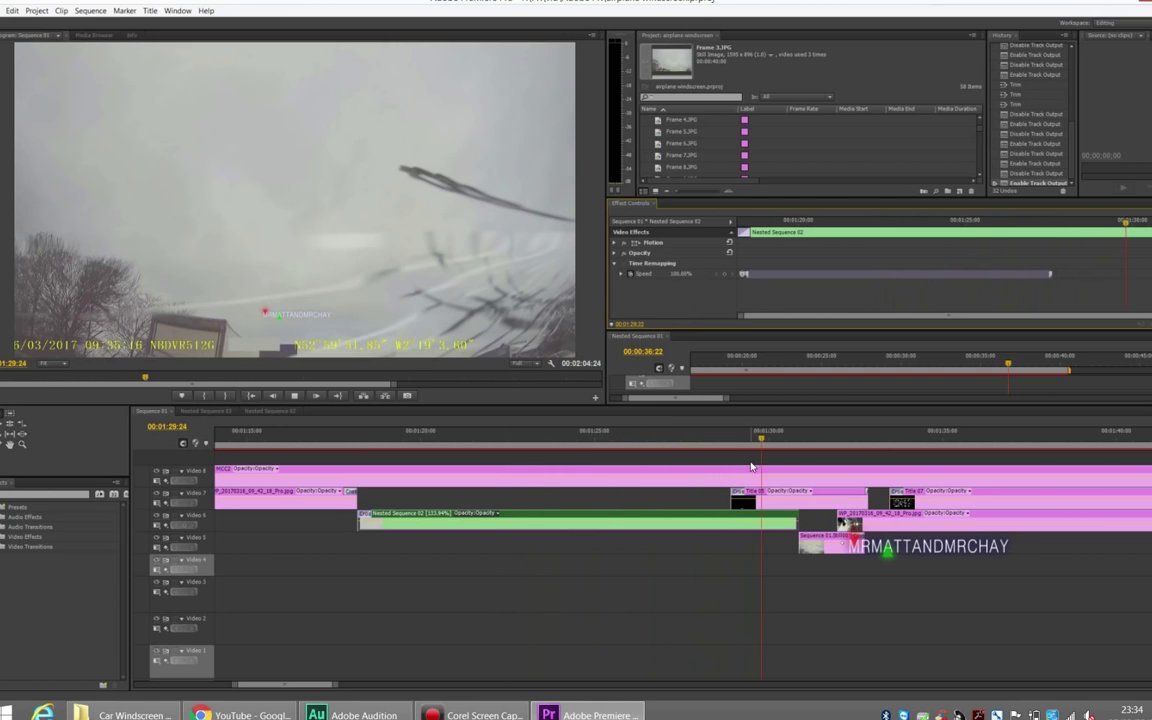
Scrub through the closing Title 07 to 00:01:37:23, and go back to the flying wiper frame at 00:01:29:07
click(835, 436)
drag(835, 436, 910, 450)
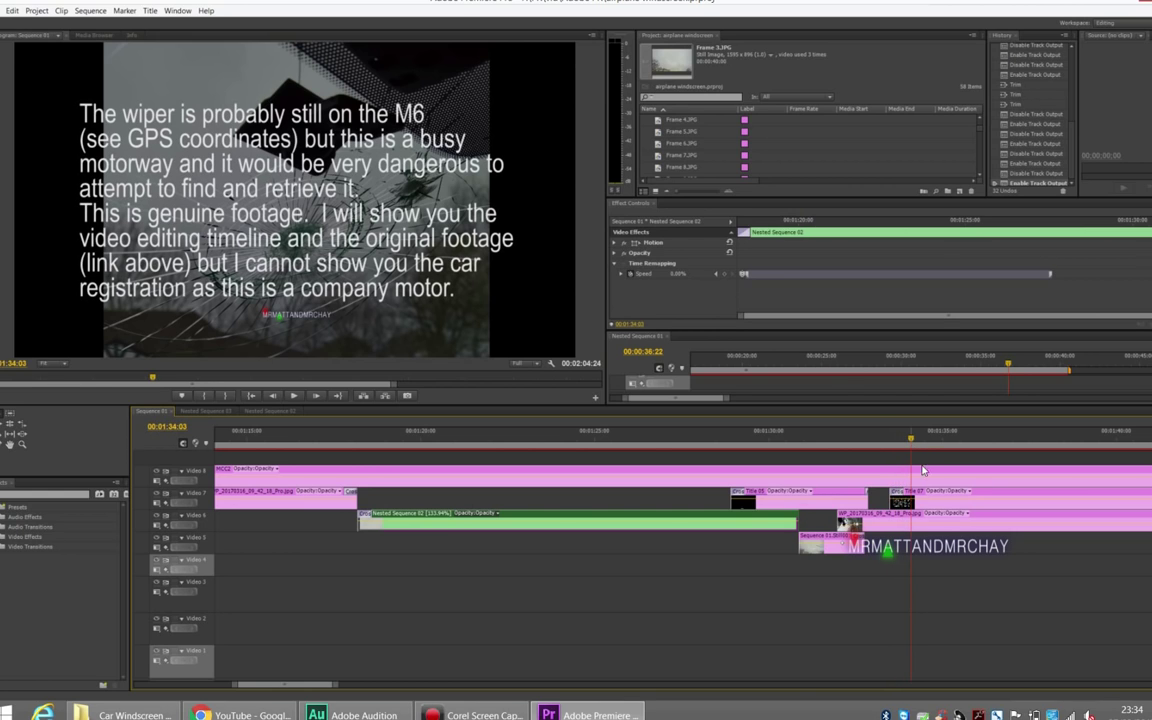
click(978, 498)
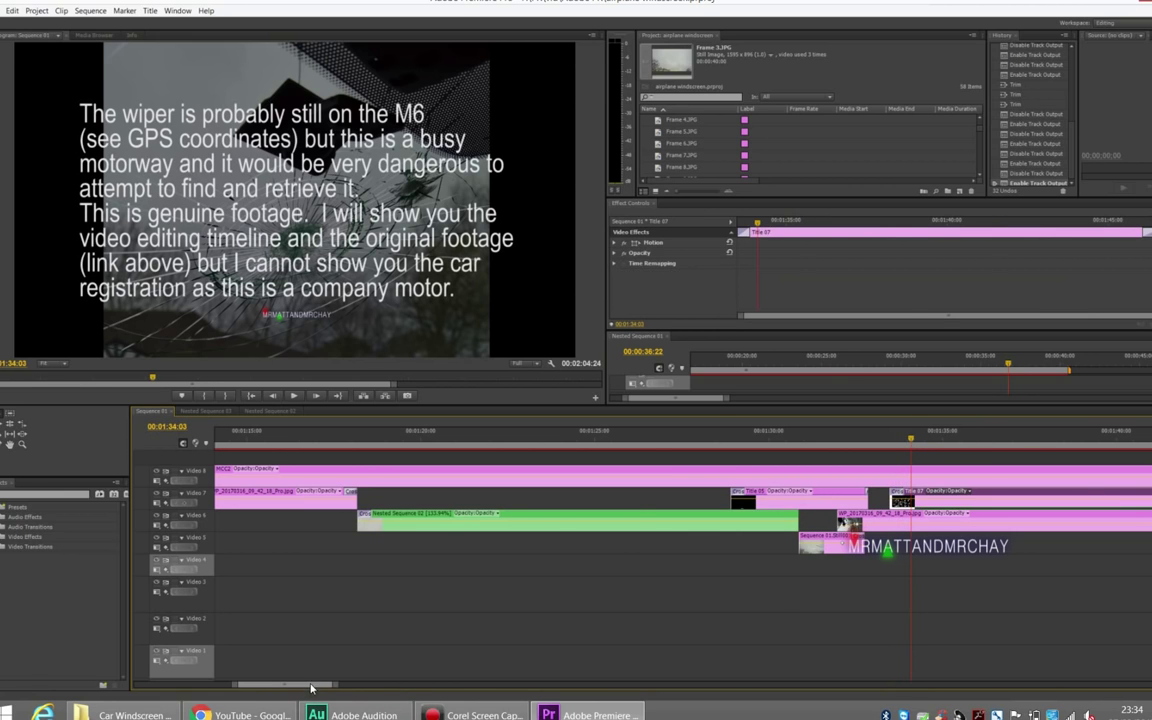
drag(298, 686, 330, 688)
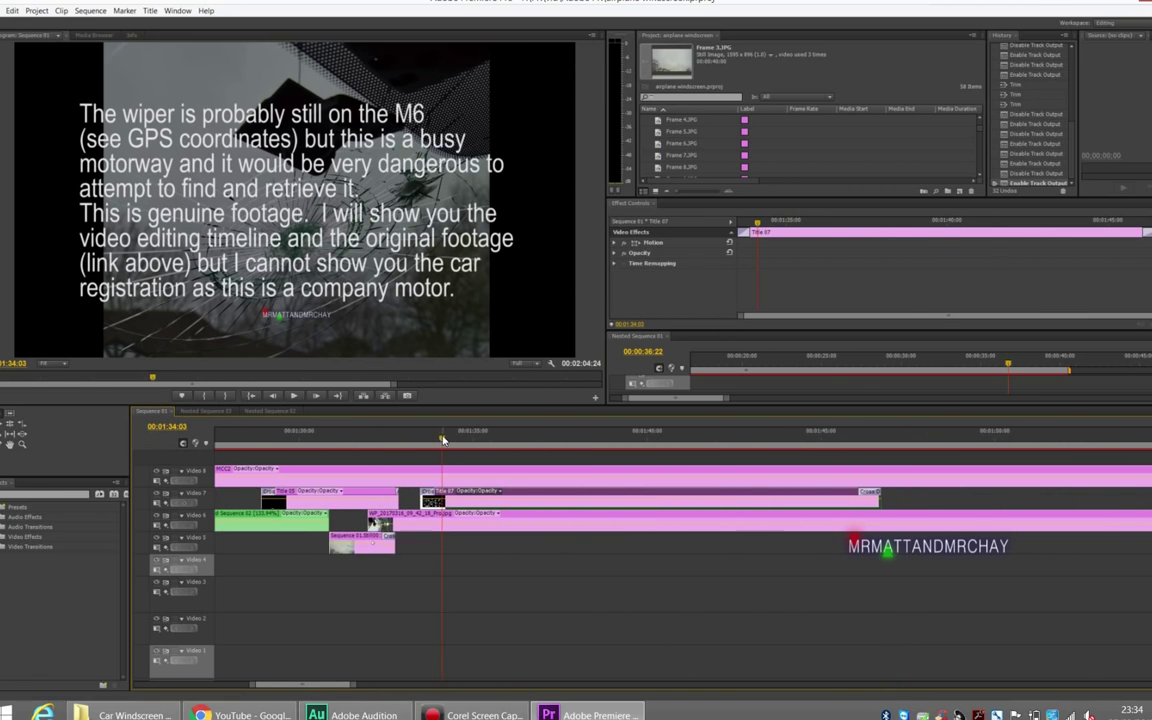
drag(443, 440, 474, 443)
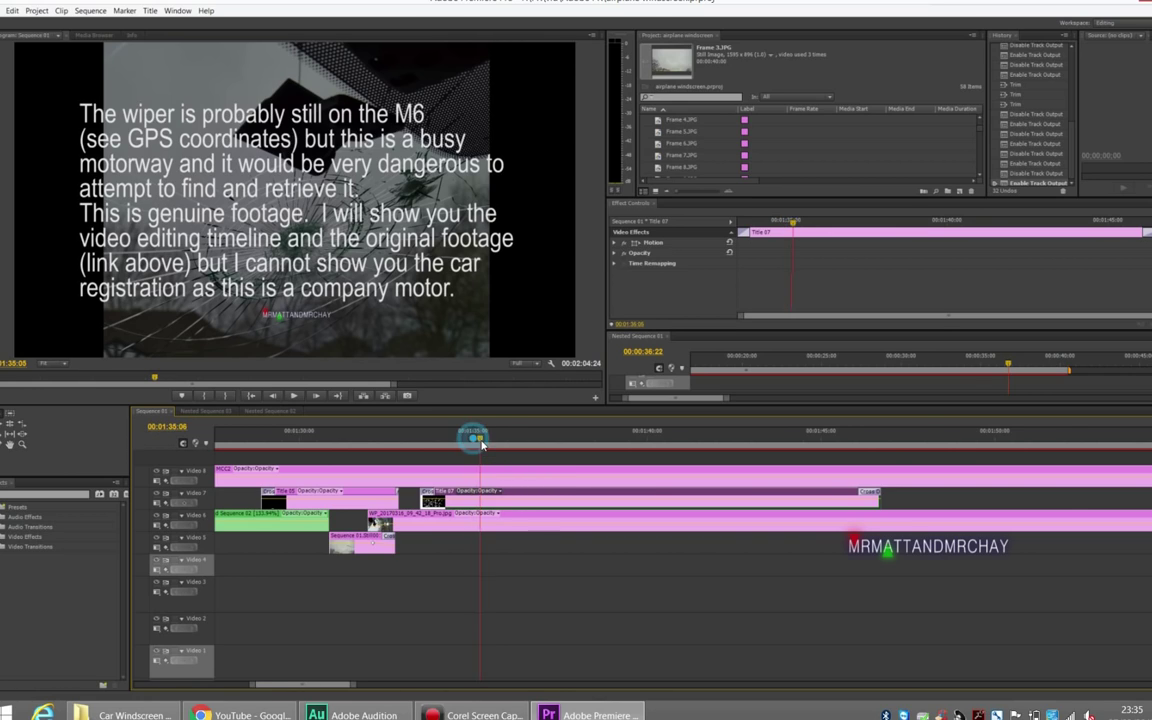
drag(471, 442, 569, 444)
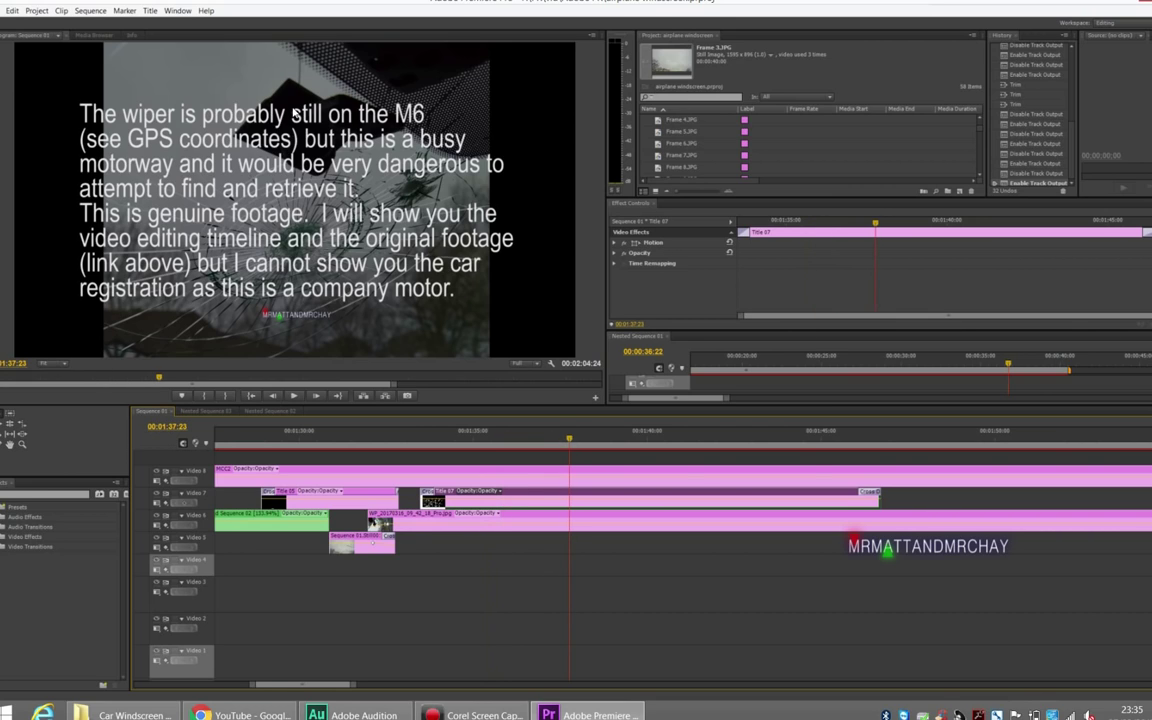
click(333, 442)
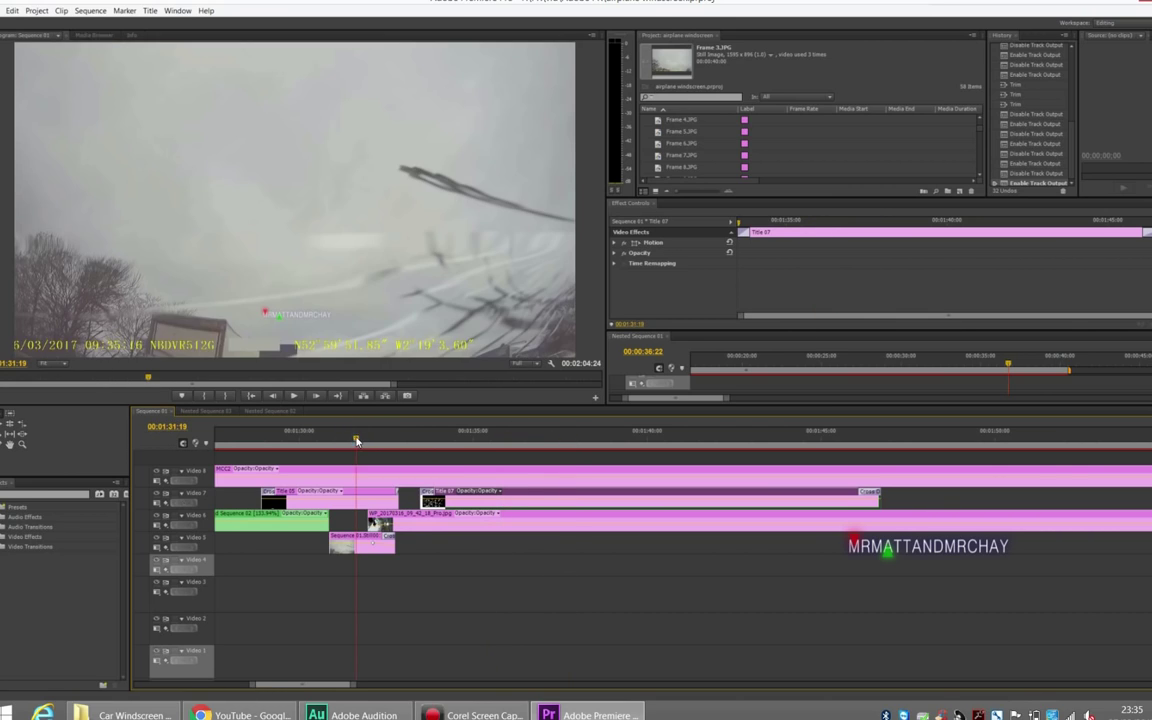
drag(375, 442, 272, 447)
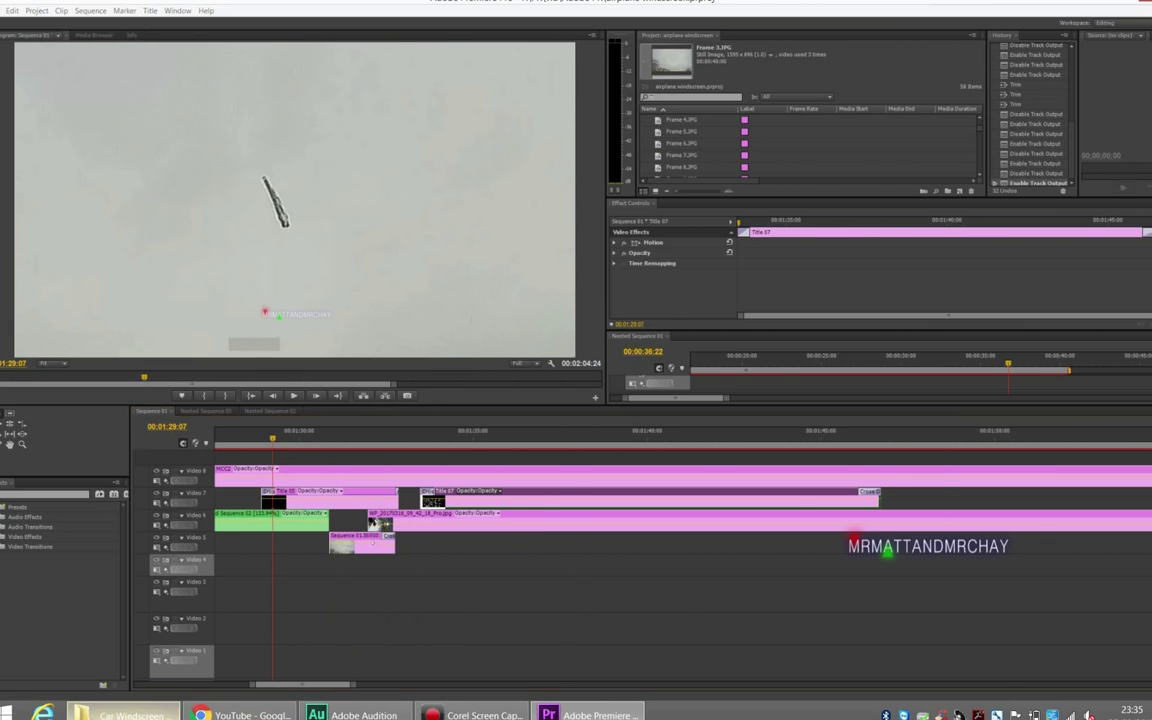
Open WP_20170316_09_42_18_Pro.jpg from the Car Windscreen Exxx xxx folder in File Explorer, magnify the cracked glass, and close the photo
click(130, 715)
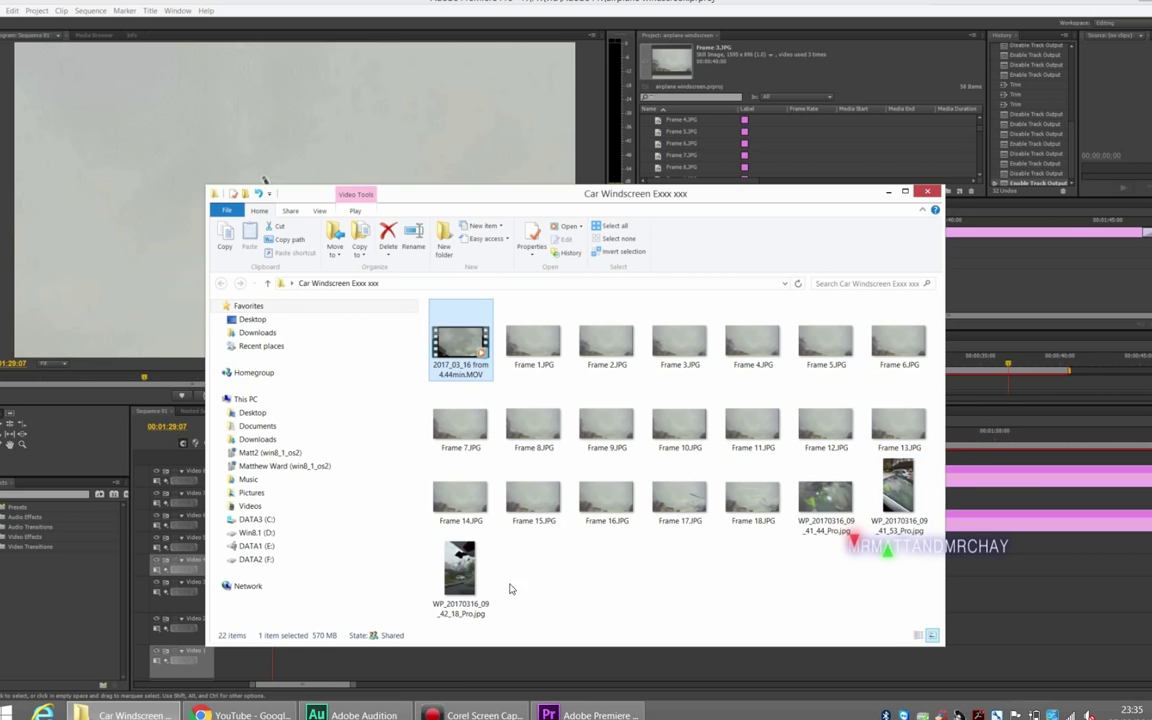
double_click(462, 578)
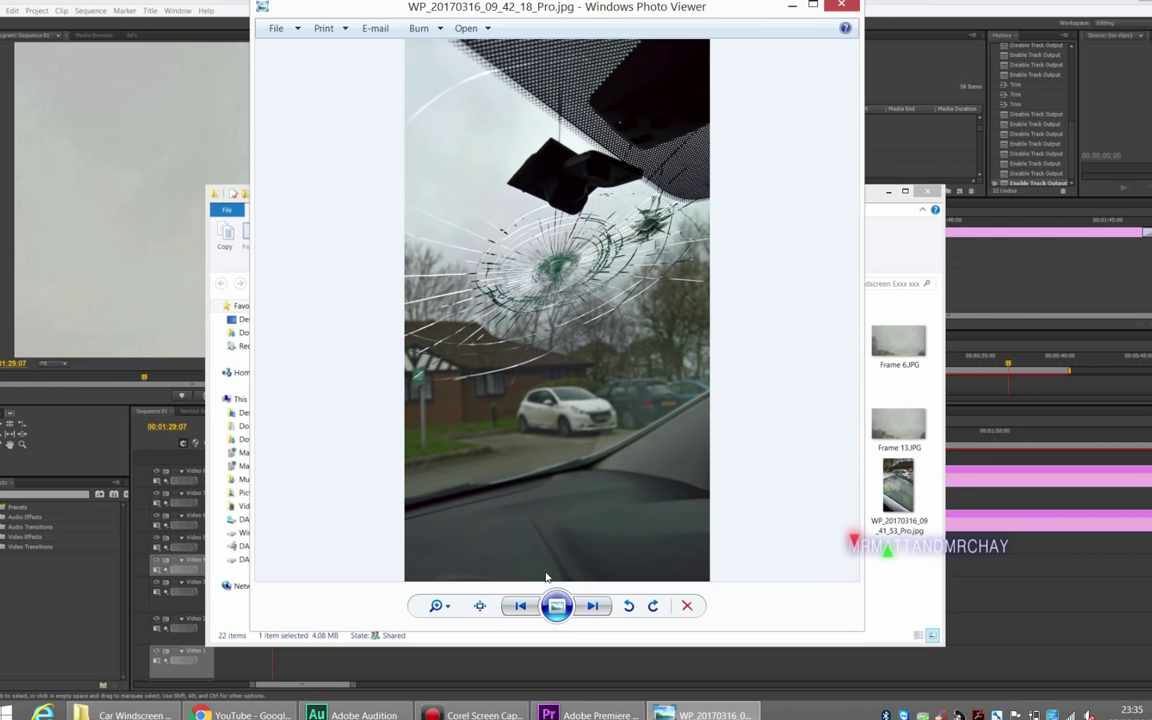
click(440, 607)
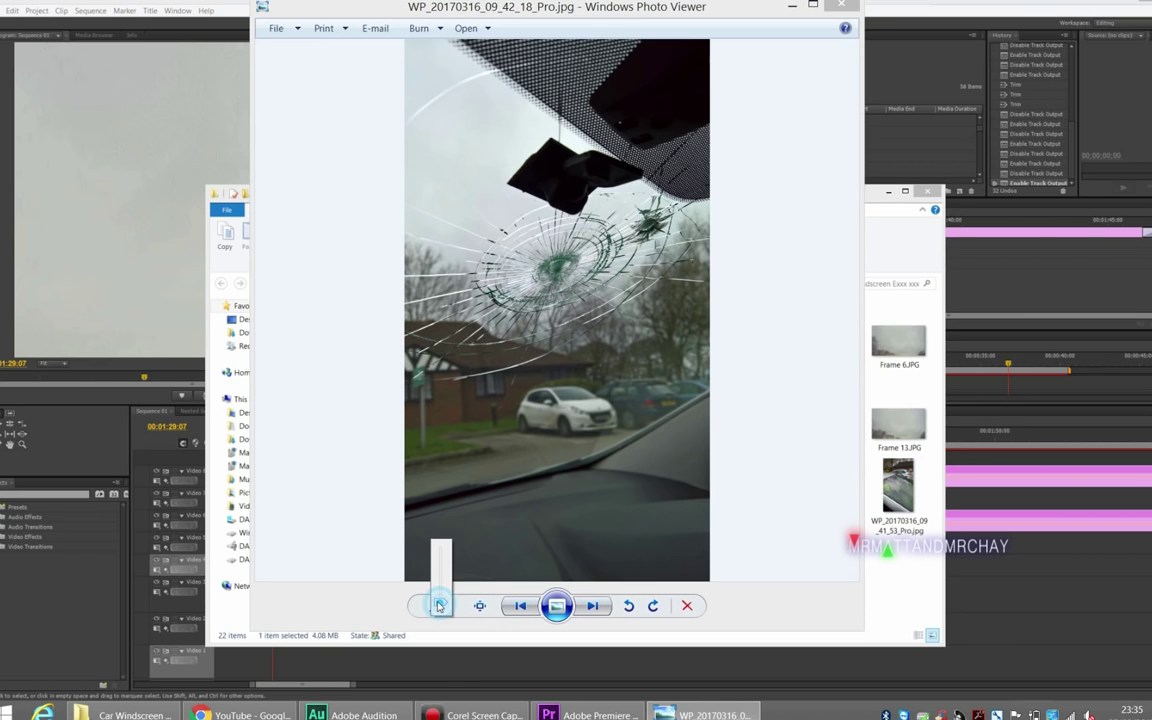
drag(438, 605, 438, 598)
drag(484, 208, 403, 373)
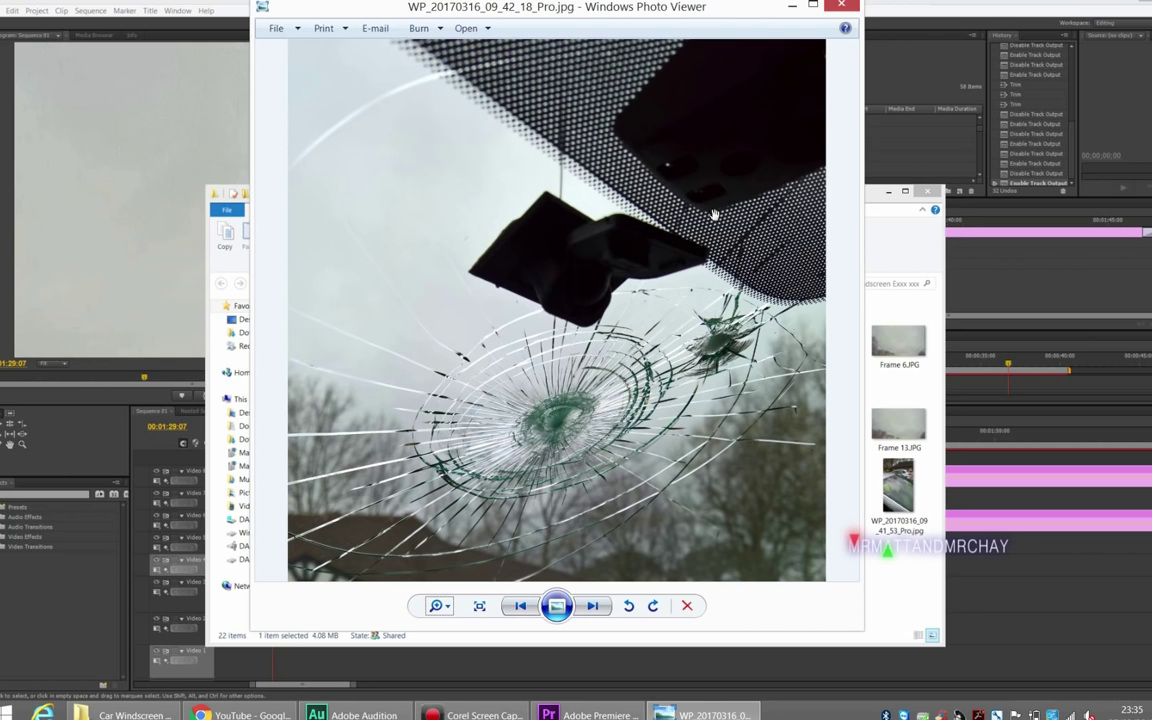
click(846, 6)
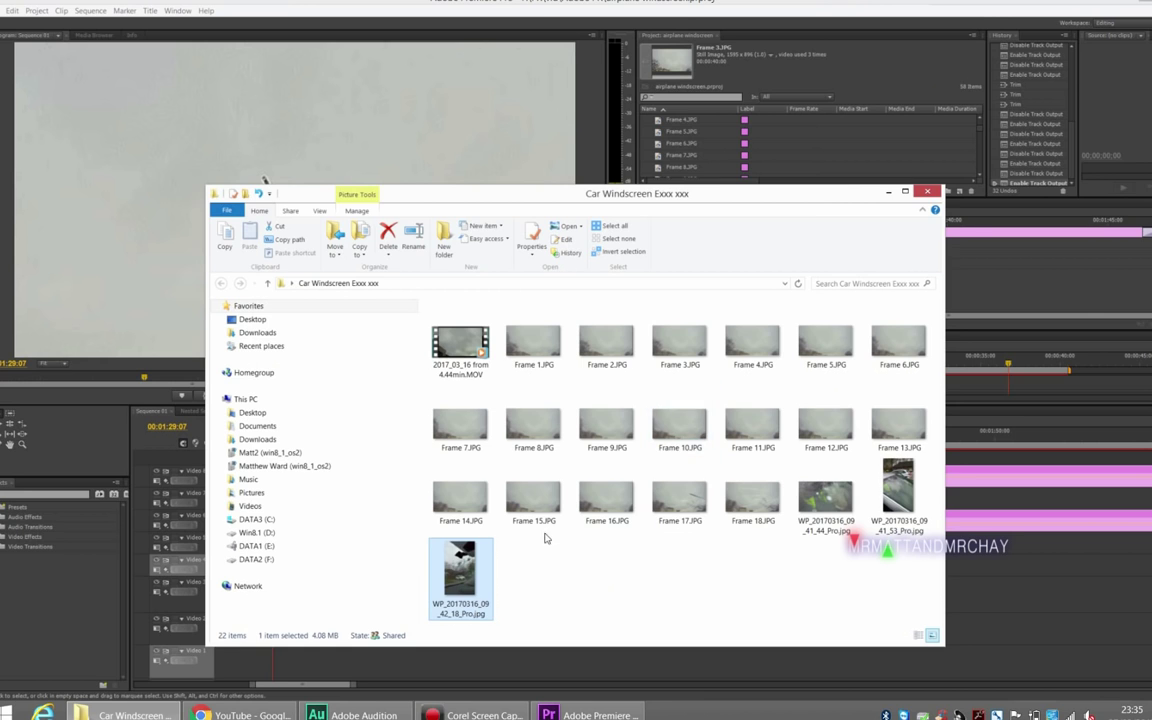
View WP_20170316_09_41_53_Pro.jpg enlarged around the impact marks on the outside of the windscreen, and close it
double_click(896, 487)
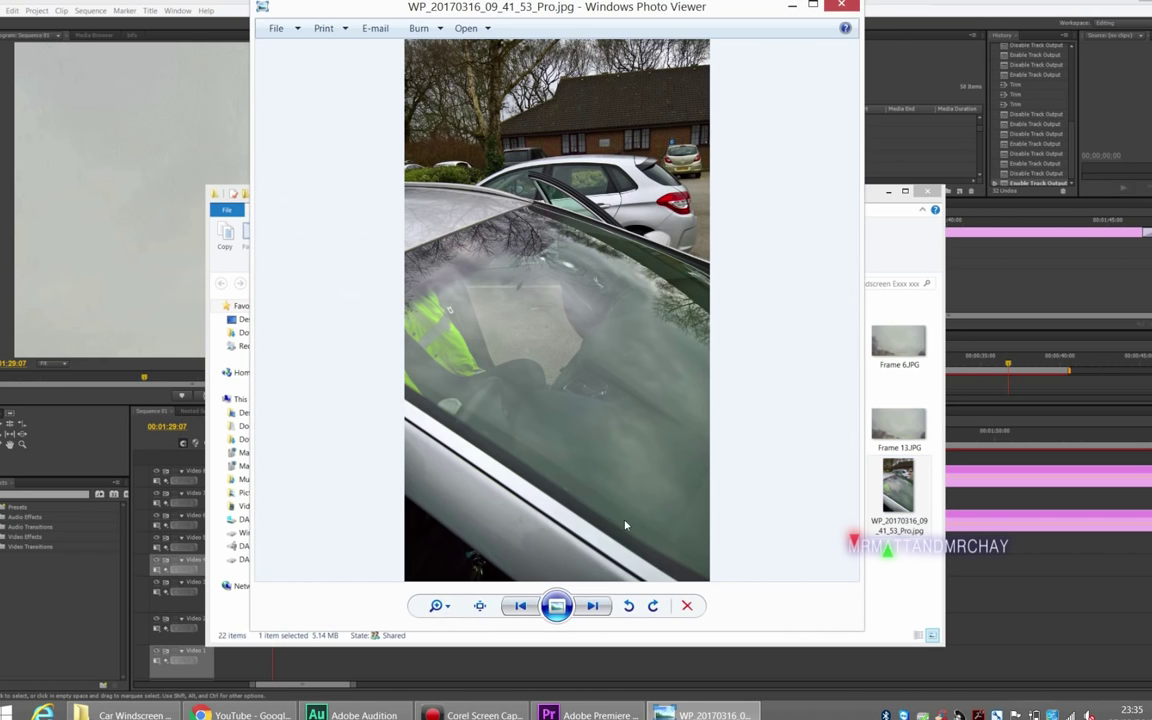
click(436, 605)
drag(442, 604, 445, 596)
drag(505, 152, 482, 333)
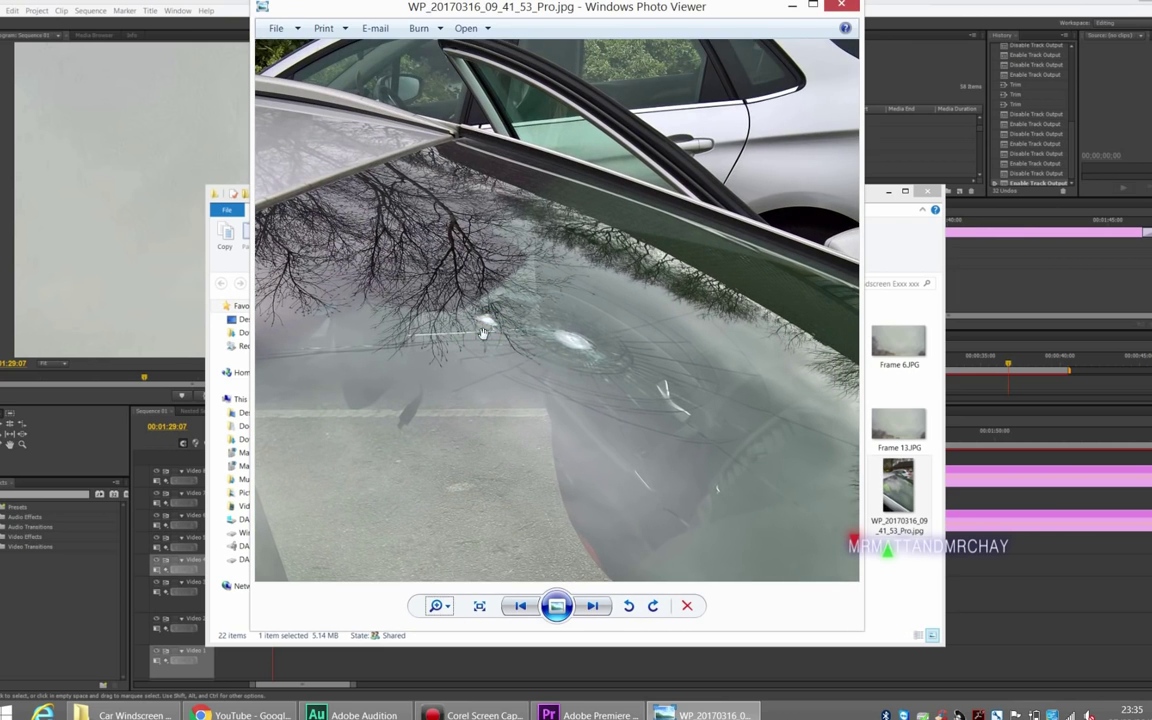
click(840, 6)
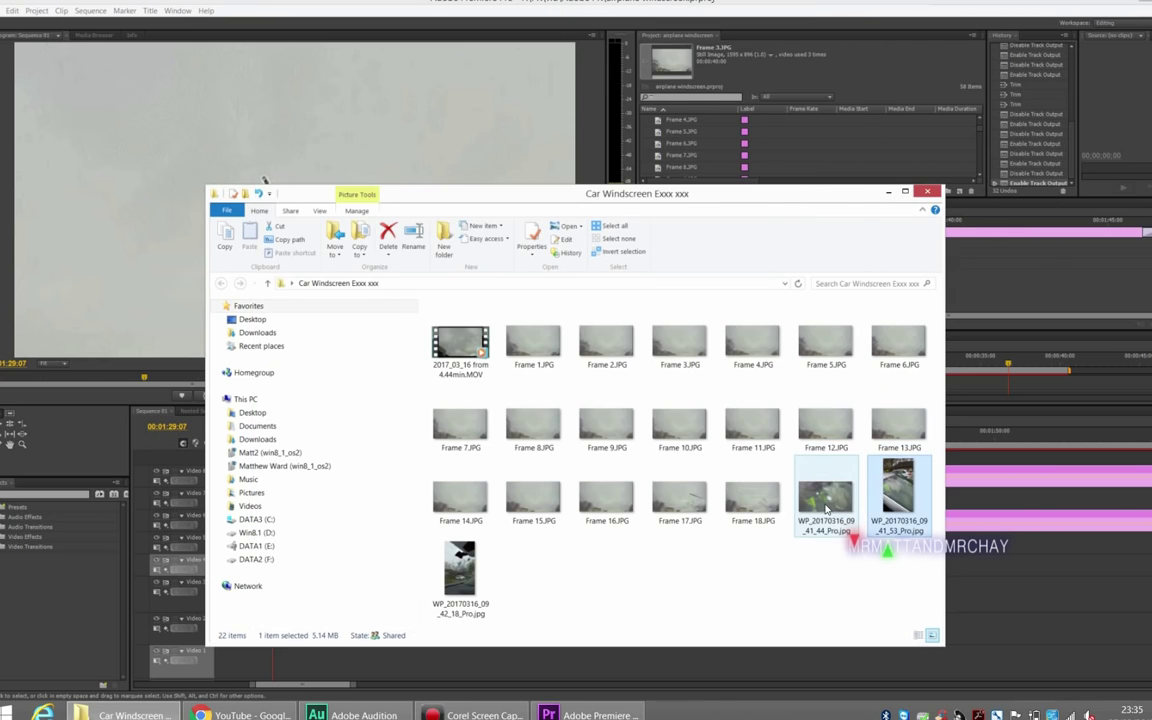
Open WP_20170316_09_41_44_Pro.jpg and magnify it to examine the glass above the main impact point
click(826, 500)
double_click(826, 509)
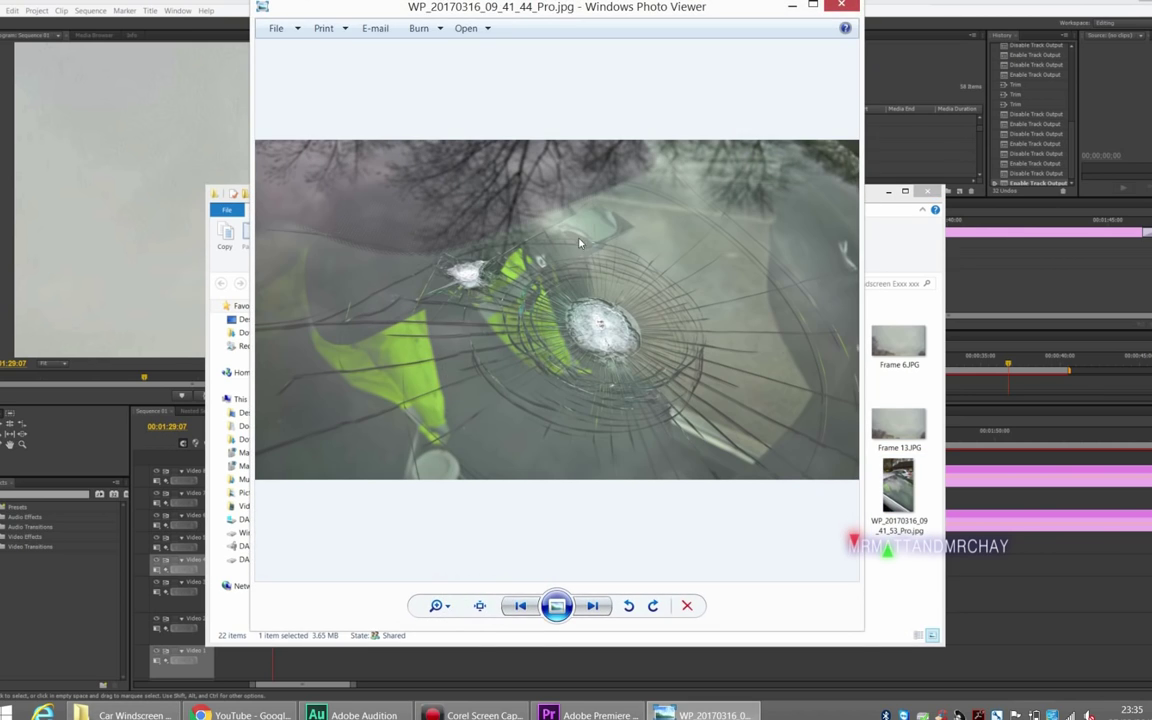
click(445, 607)
drag(443, 604, 445, 592)
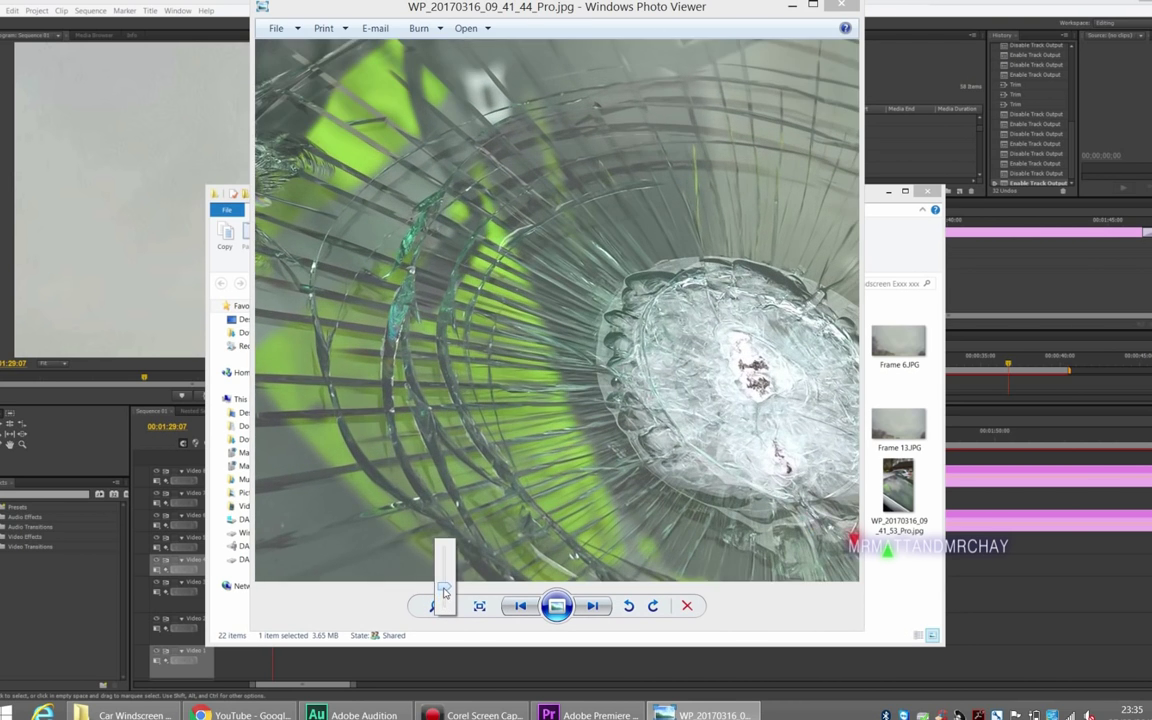
drag(650, 198, 521, 471)
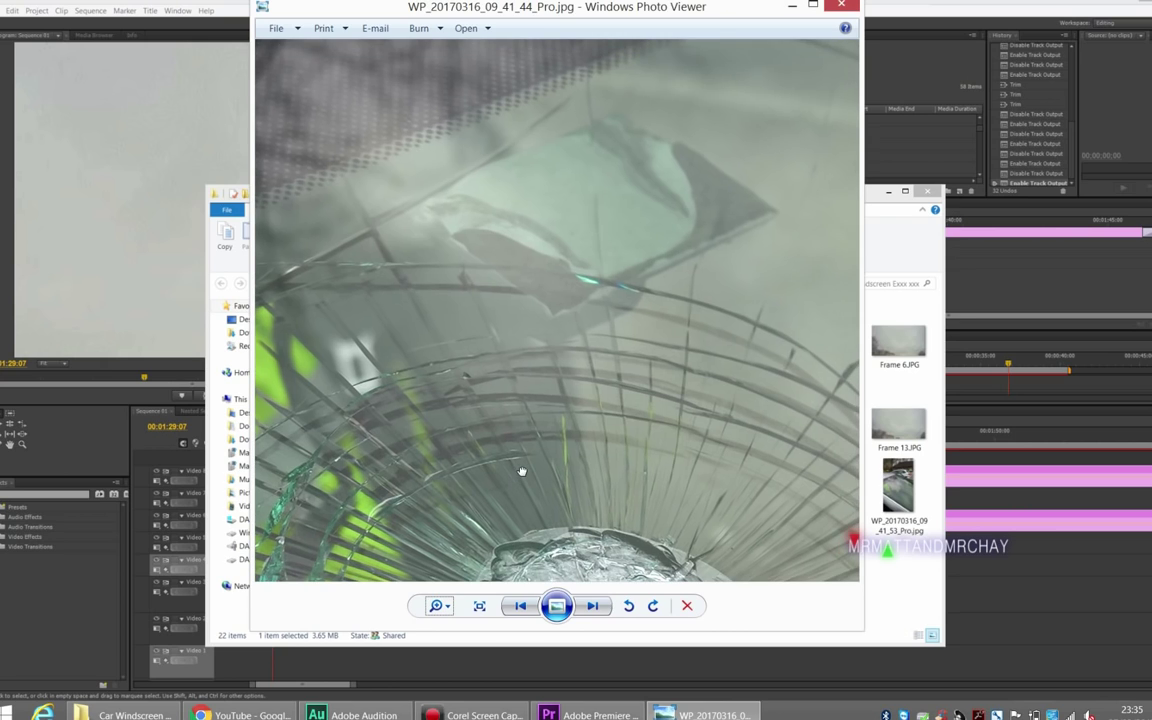
drag(545, 329, 545, 347)
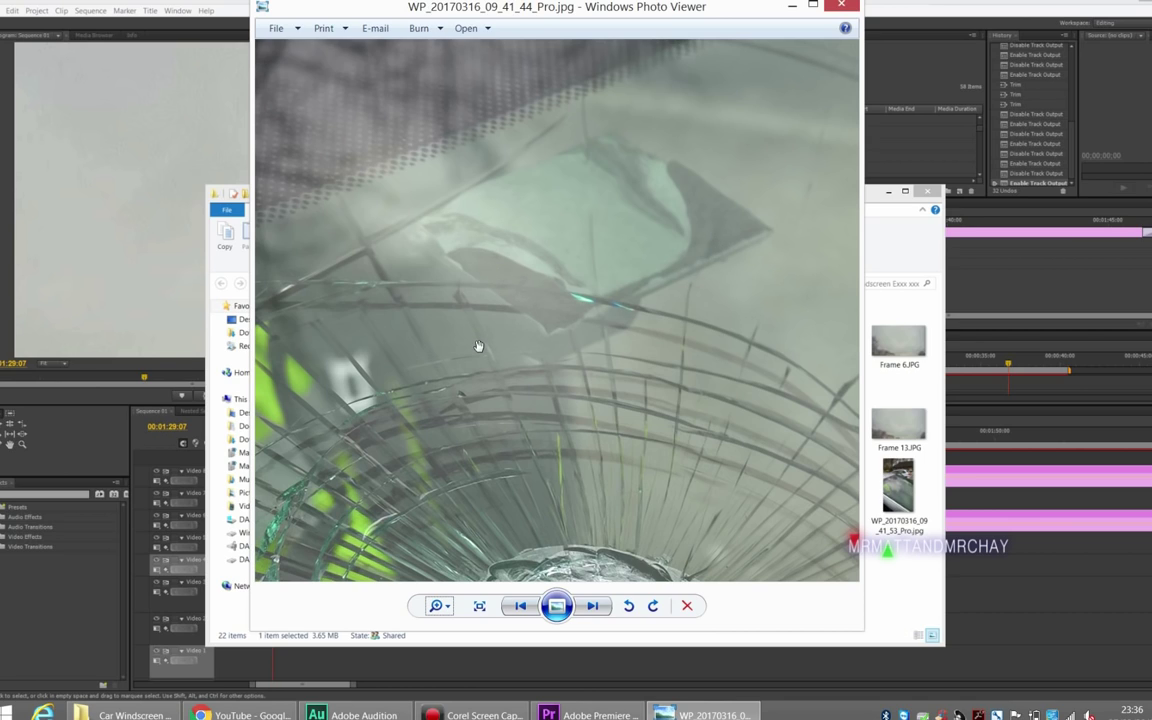
Close the photo, return to Premiere Pro, and scrub Sequence 01 past the end of Title 07 to 00:01:47:08
click(840, 8)
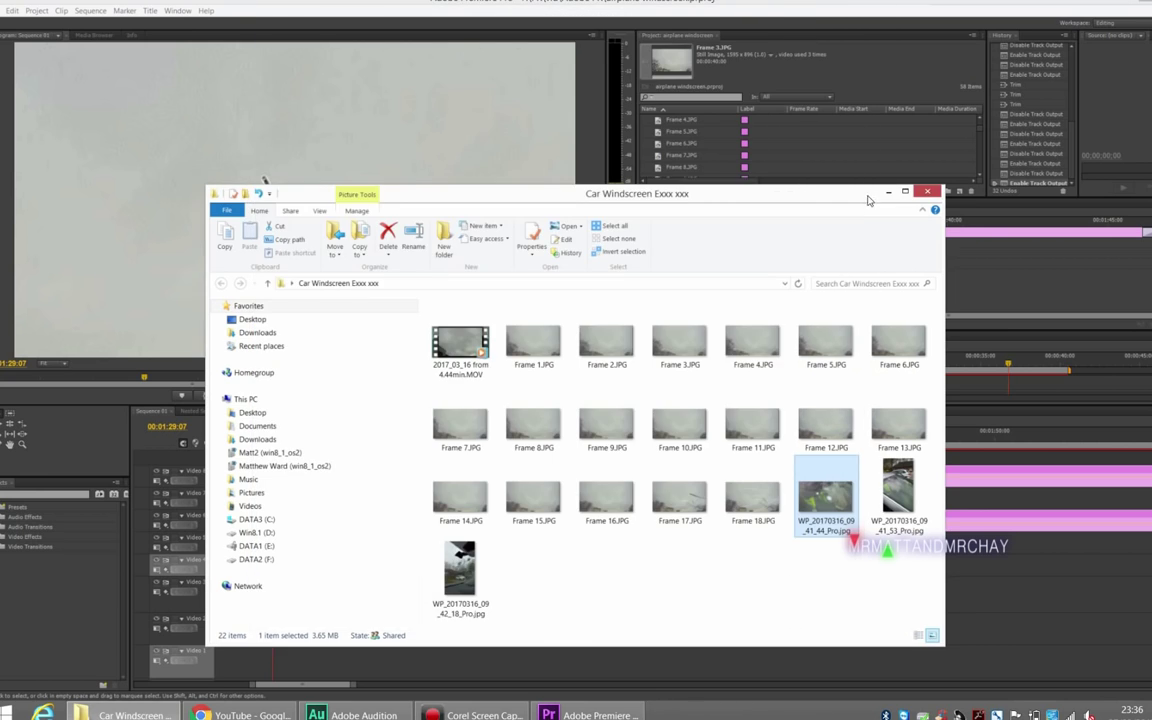
click(572, 567)
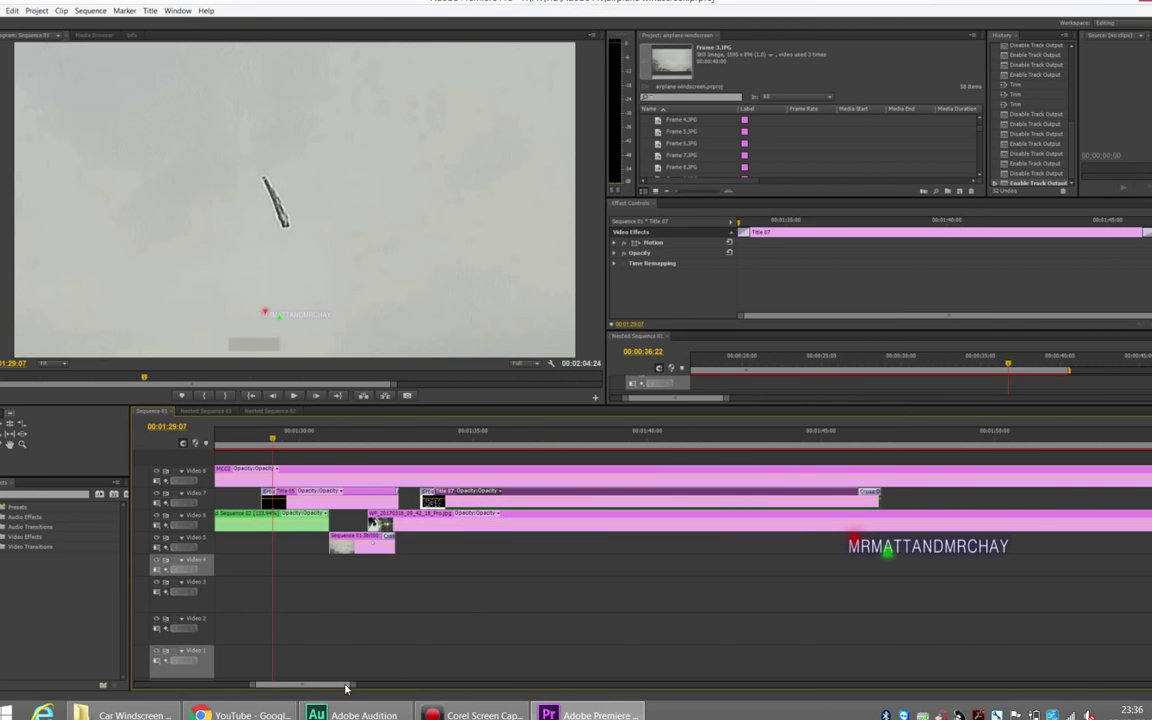
drag(352, 687, 360, 689)
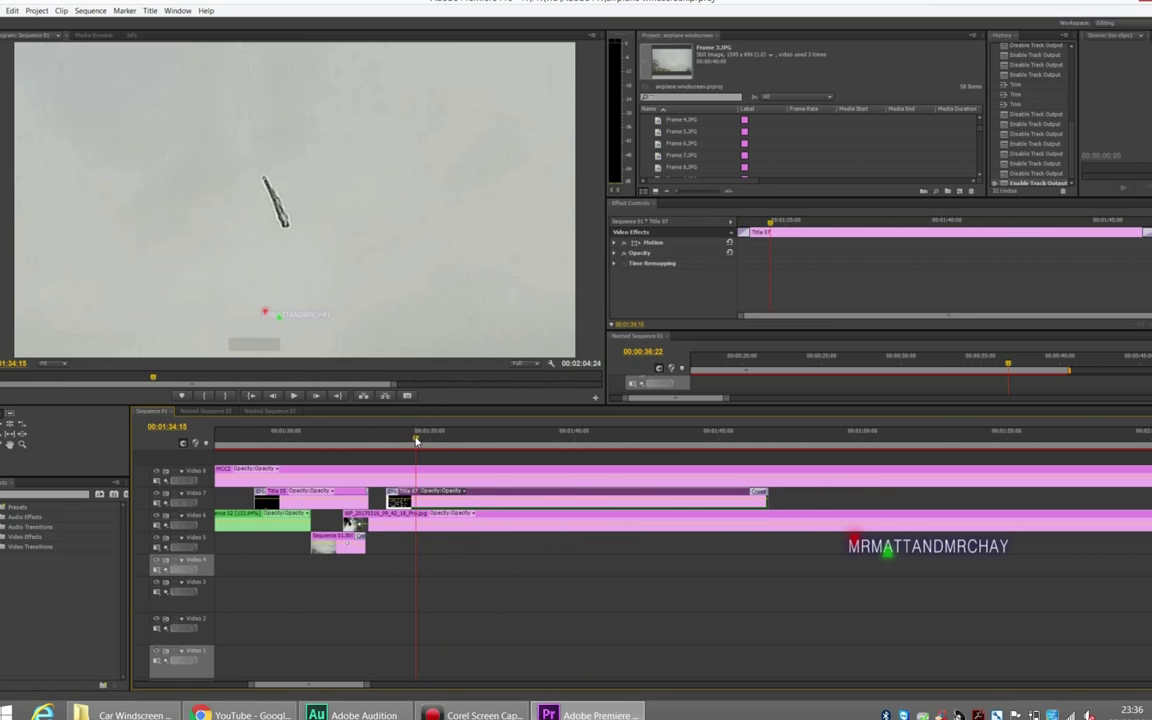
click(421, 439)
drag(421, 439, 783, 443)
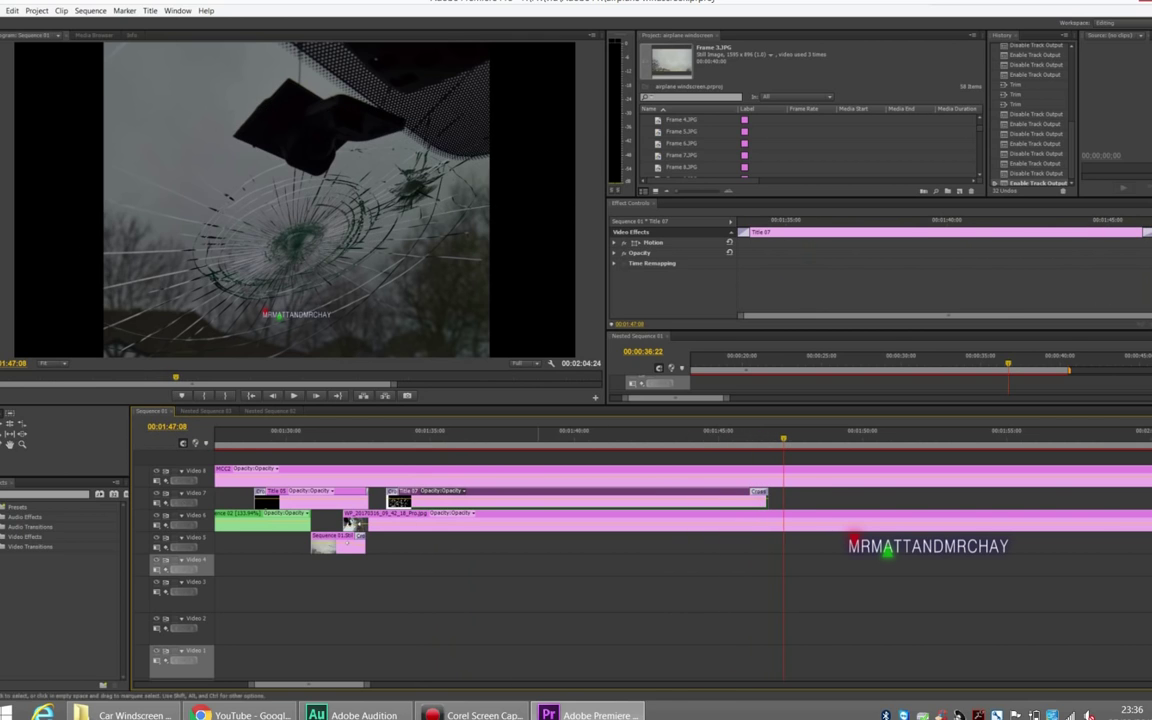
Scrub through the remaining windscreen photo to 00:02:05:03, just beyond the end of Sequence 01
drag(328, 689, 341, 689)
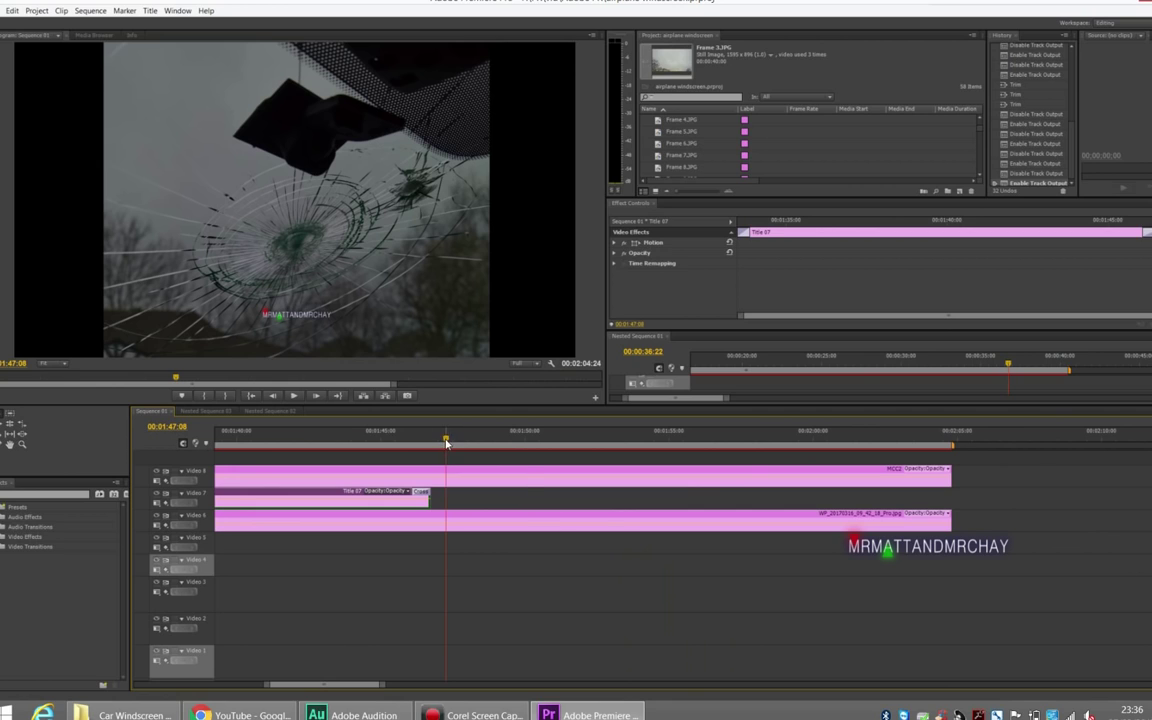
click(577, 441)
drag(711, 447, 957, 437)
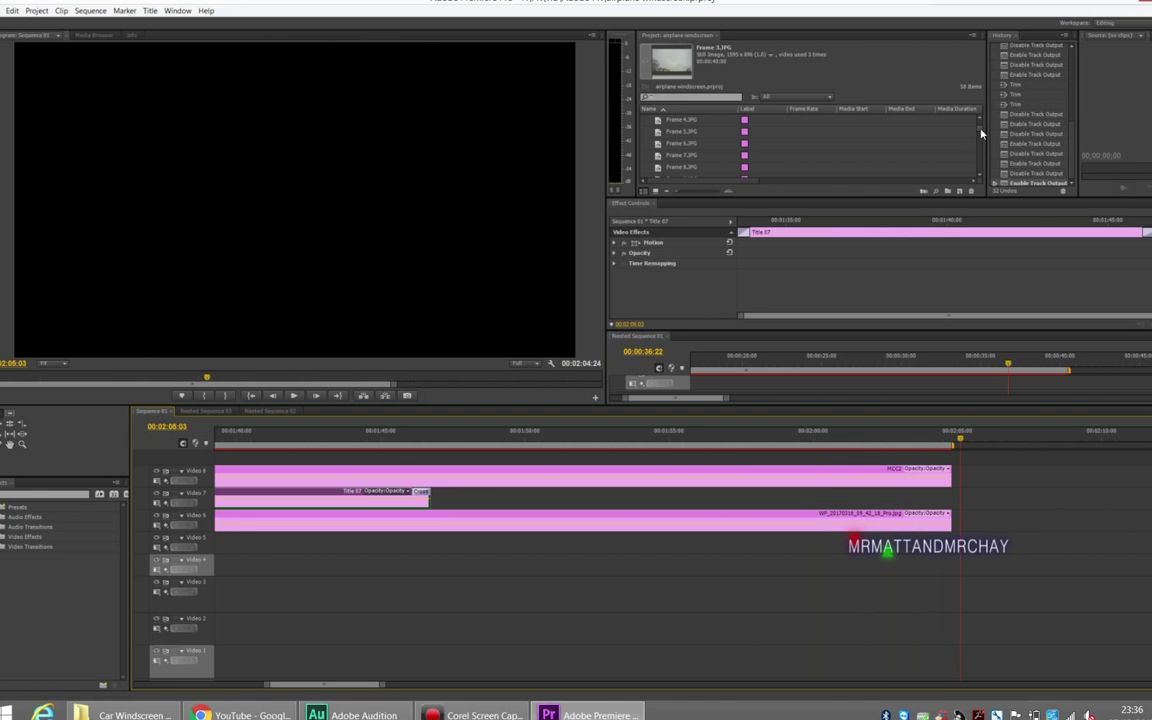
Reveal the source clip 2017_03_16 from 4.44min.MOV in its Explorer folder, and minimise Premiere Pro to show the folder on the desktop
drag(981, 133, 981, 125)
click(712, 120)
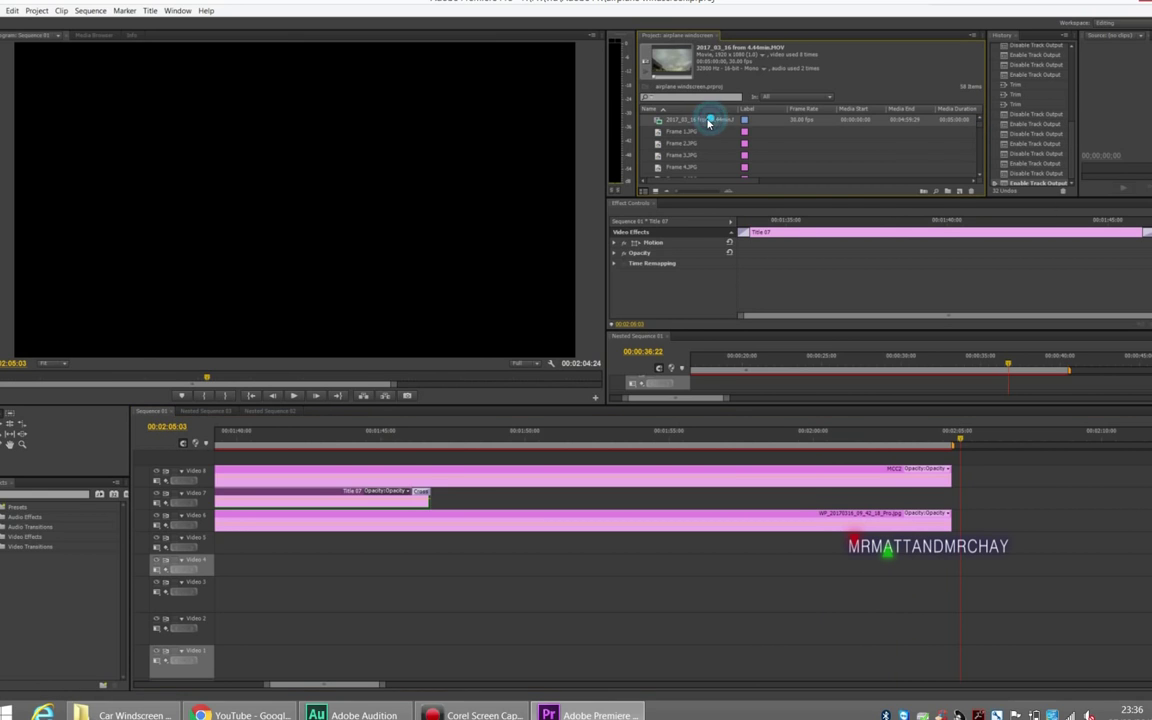
right_click(712, 120)
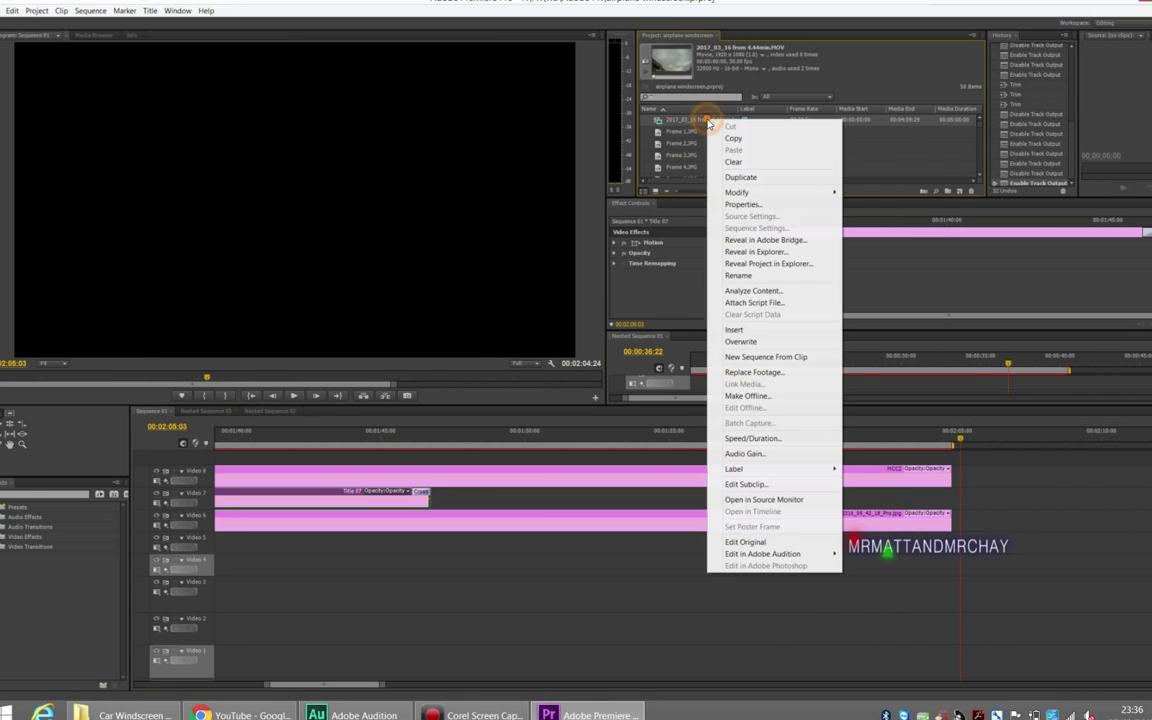
click(745, 252)
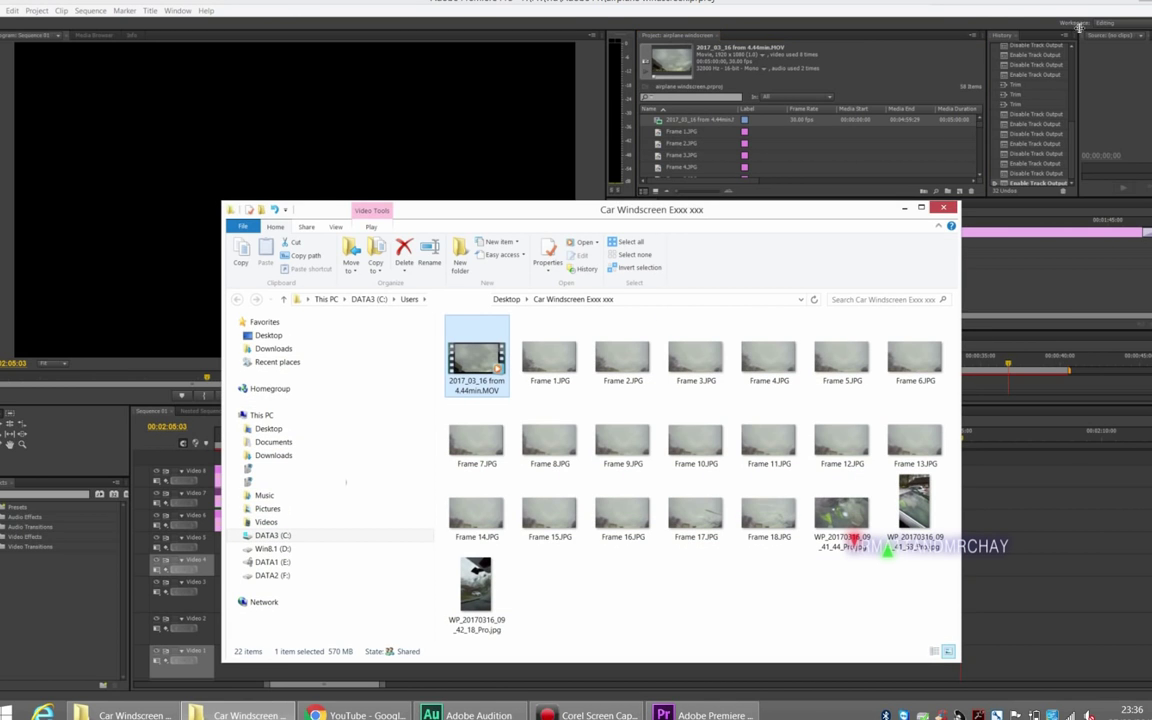
click(1112, 4)
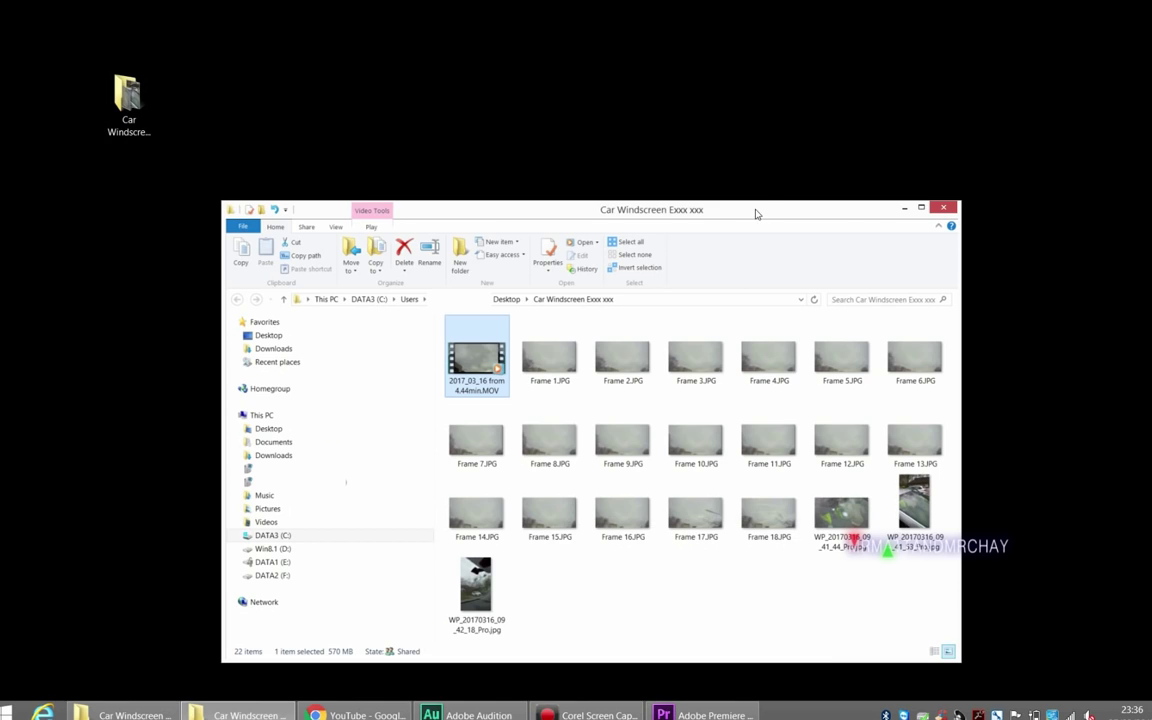
drag(756, 213, 742, 159)
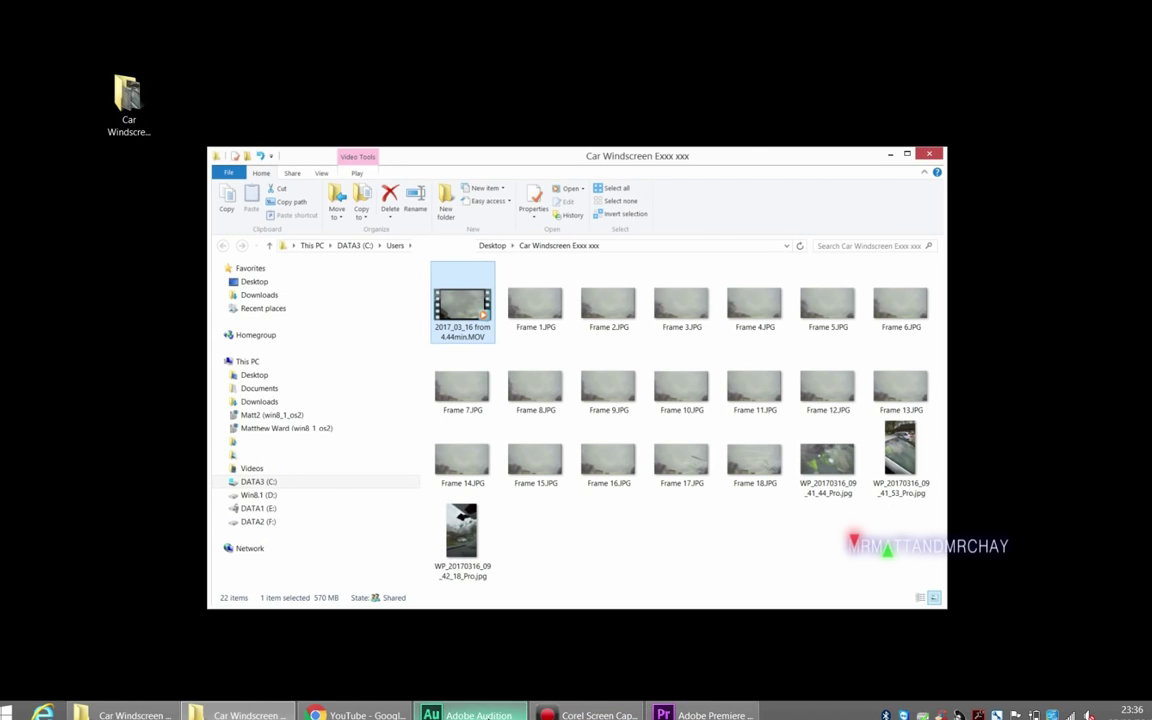
Switch to Adobe Audition, stop the voice-over recording, and select the whole waveform
click(475, 520)
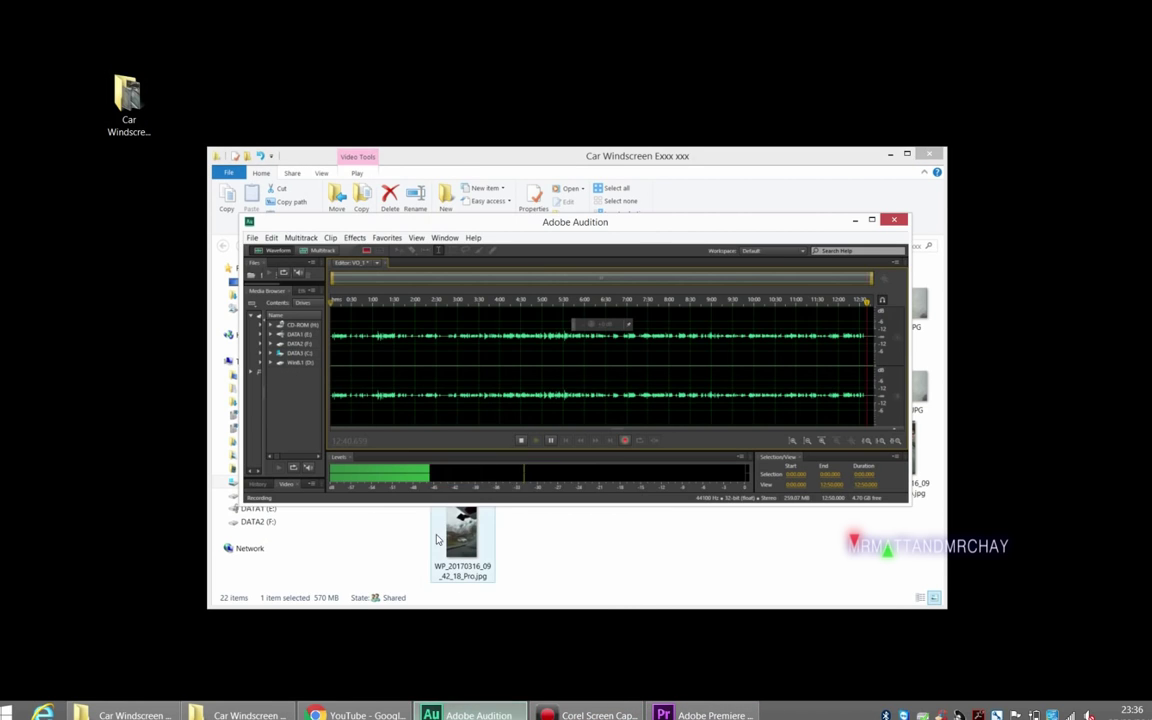
click(521, 441)
key(ctrl+a)
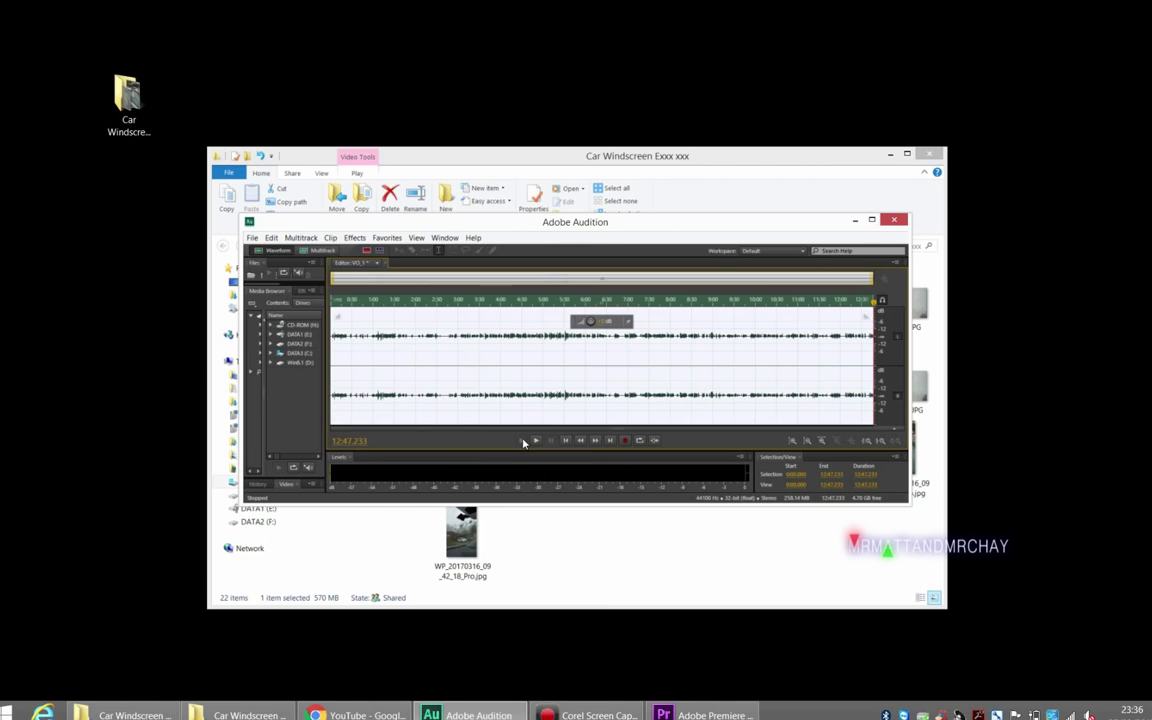